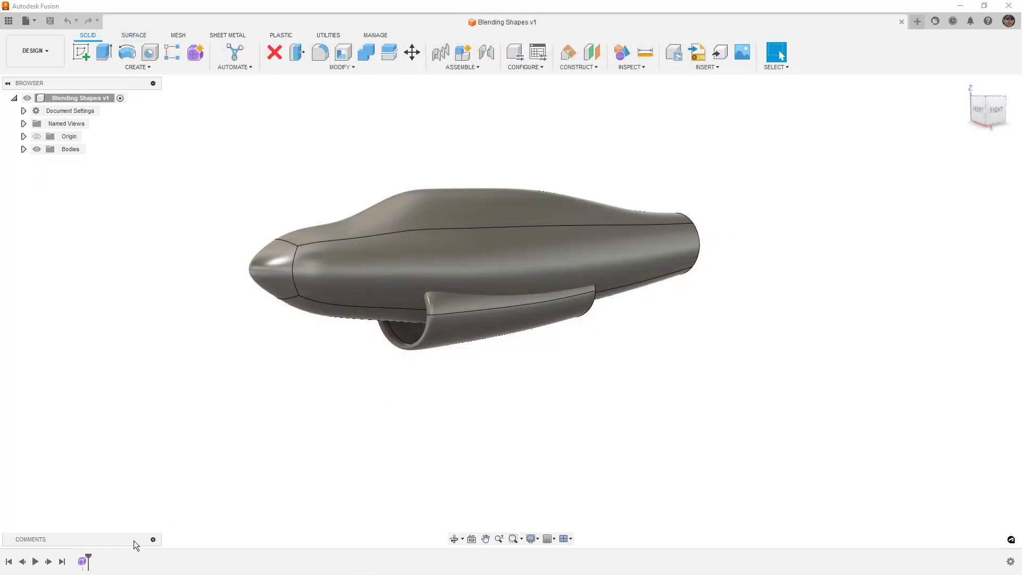
Step: Orbit the fuselage model through right-side and front views
middle_click_drag(515, 410, 775, 275, "shift")
left_click(989, 108)
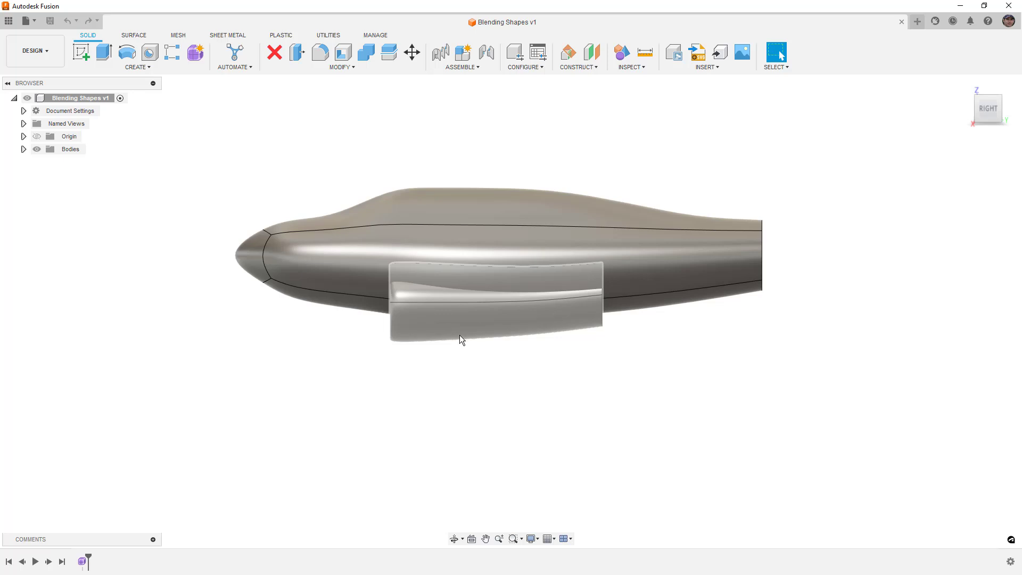
middle_click_drag(461, 339, 495, 339, "shift")
scroll(420, 320, "up", 3)
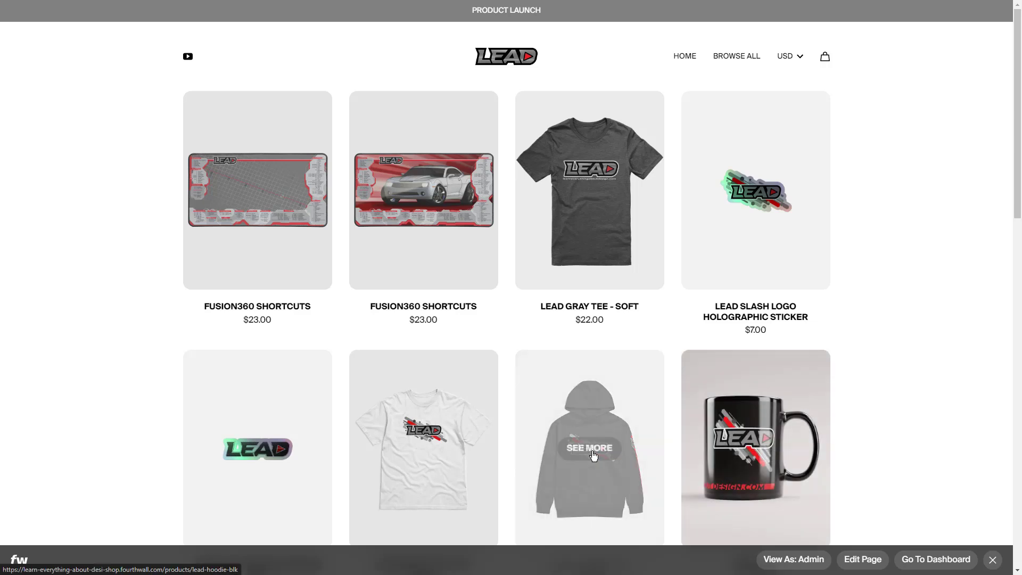
Step: Open the Fusion360 Shortcuts desk pad page and view its angled photo and magnified shortcut panel
scroll(691, 417, "down", 4)
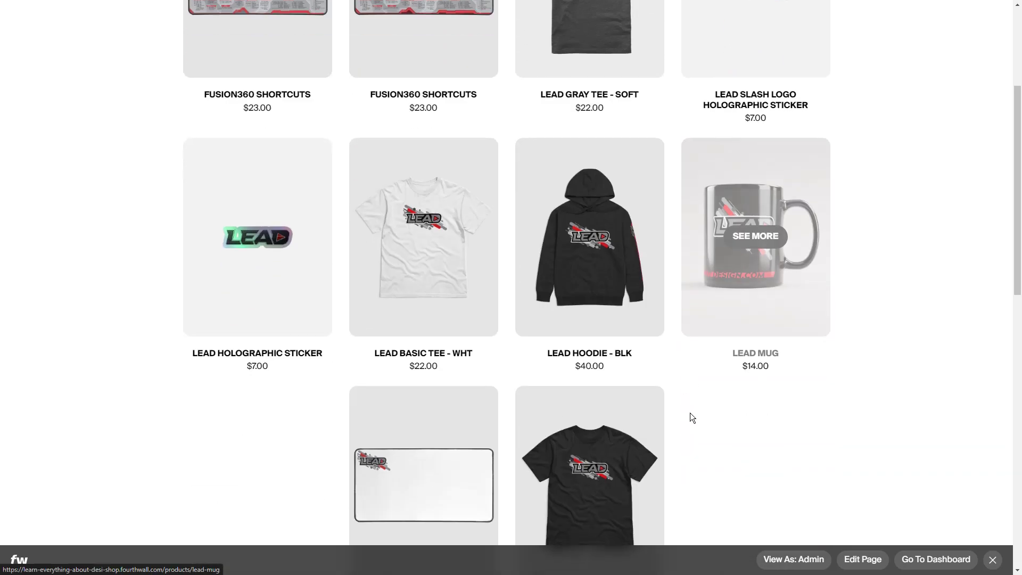
scroll(691, 417, "up", 4)
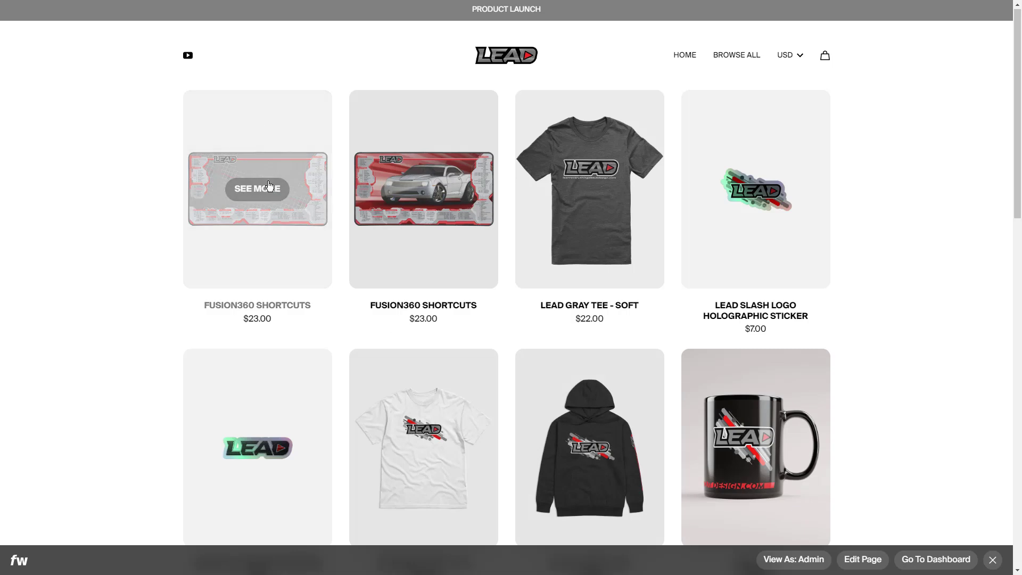
left_click(272, 173)
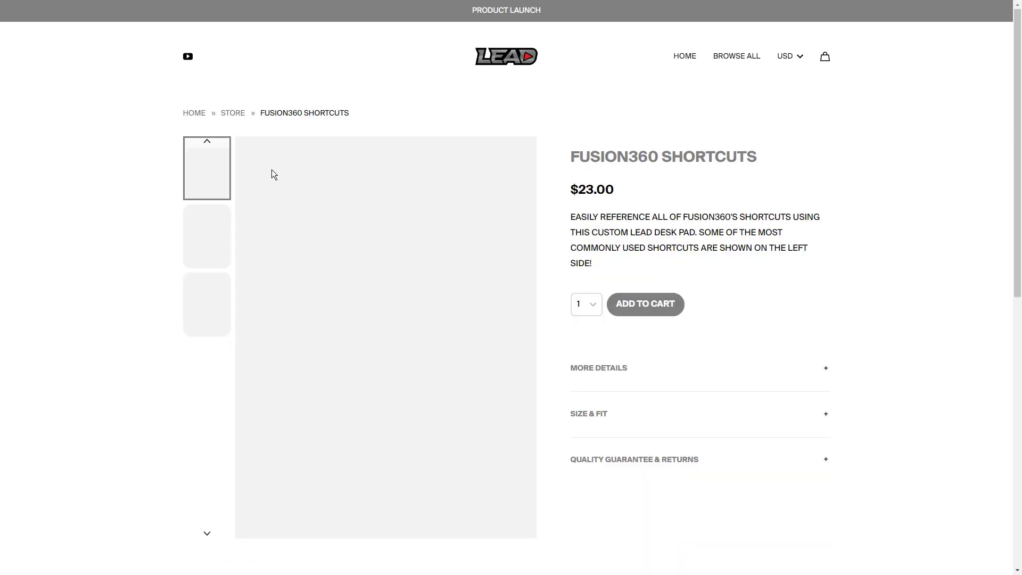
left_click(213, 312)
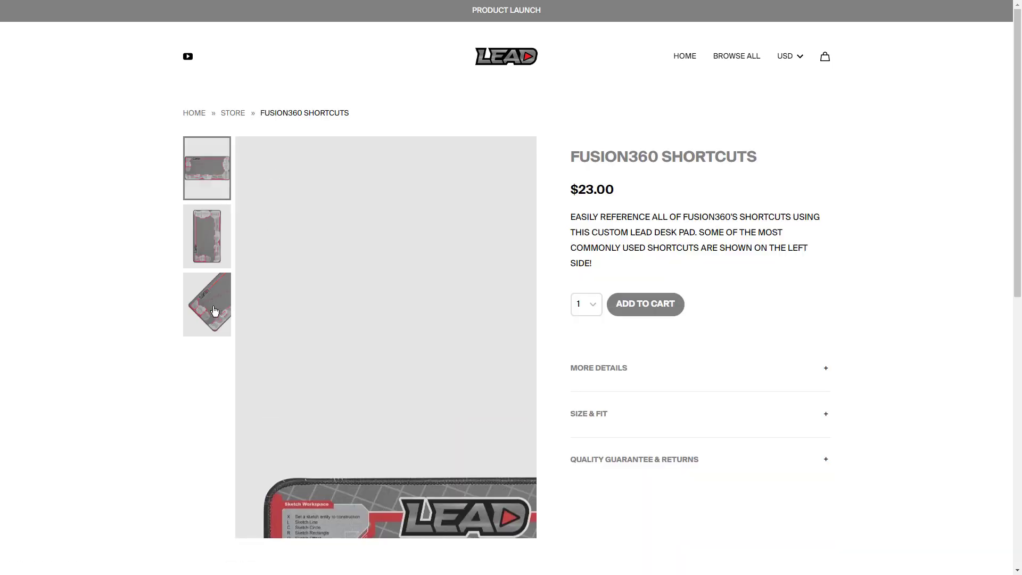
left_click(330, 363)
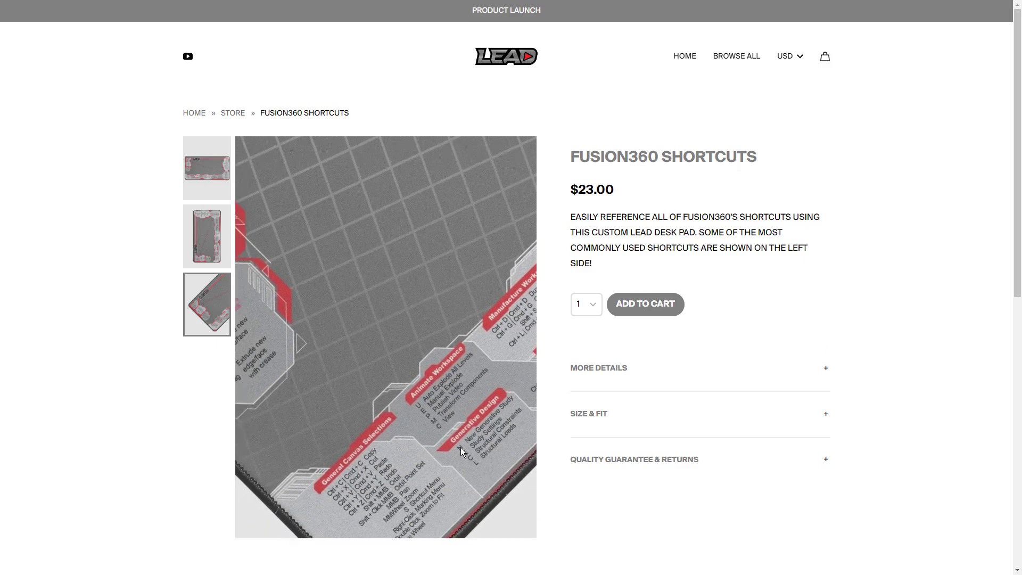
Step: Return to the desk pad's first photo, go back to the grid, and open LEAD Gray Tee - Soft
left_click(217, 169)
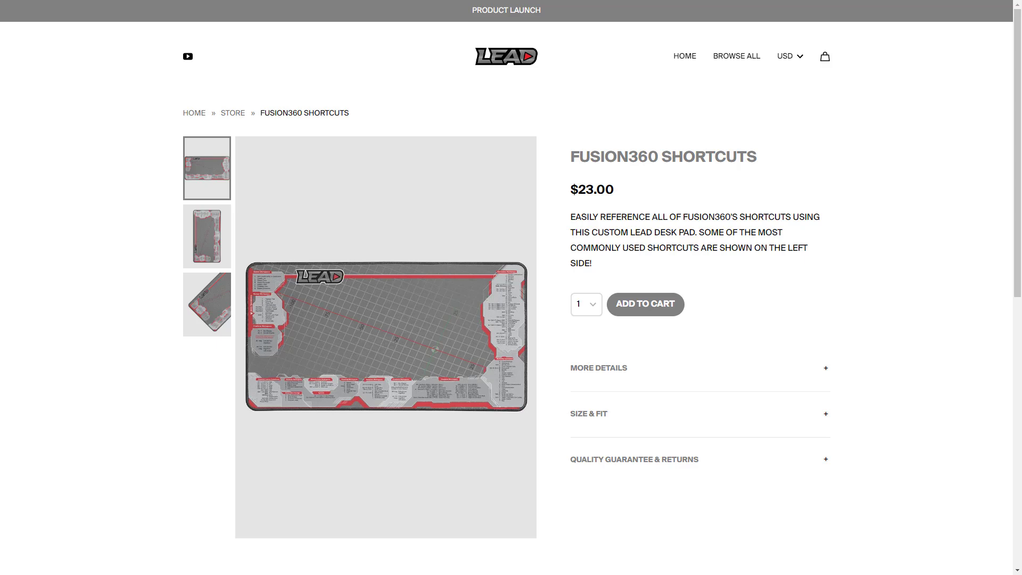
key("alt+Left")
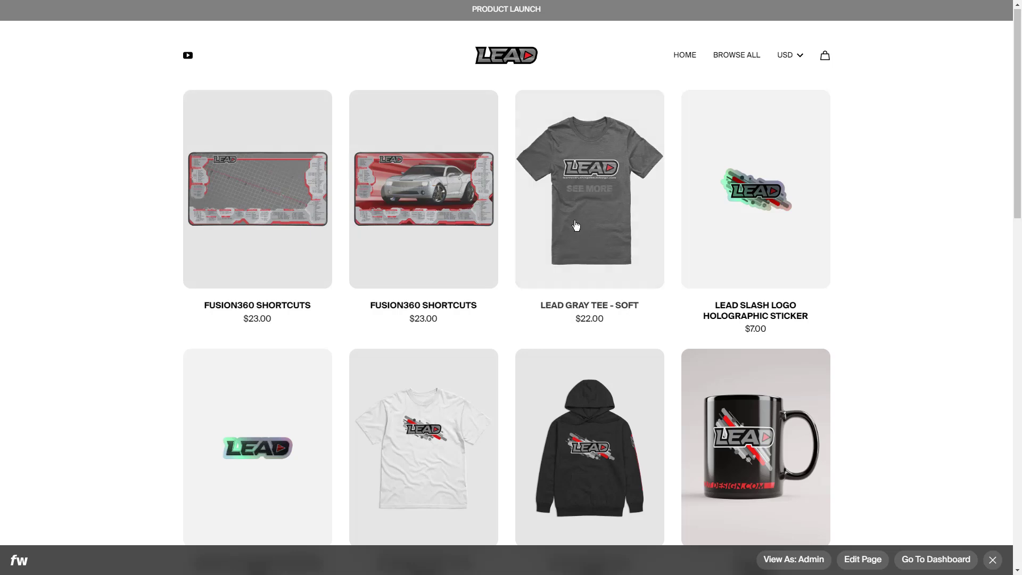
left_click(604, 223)
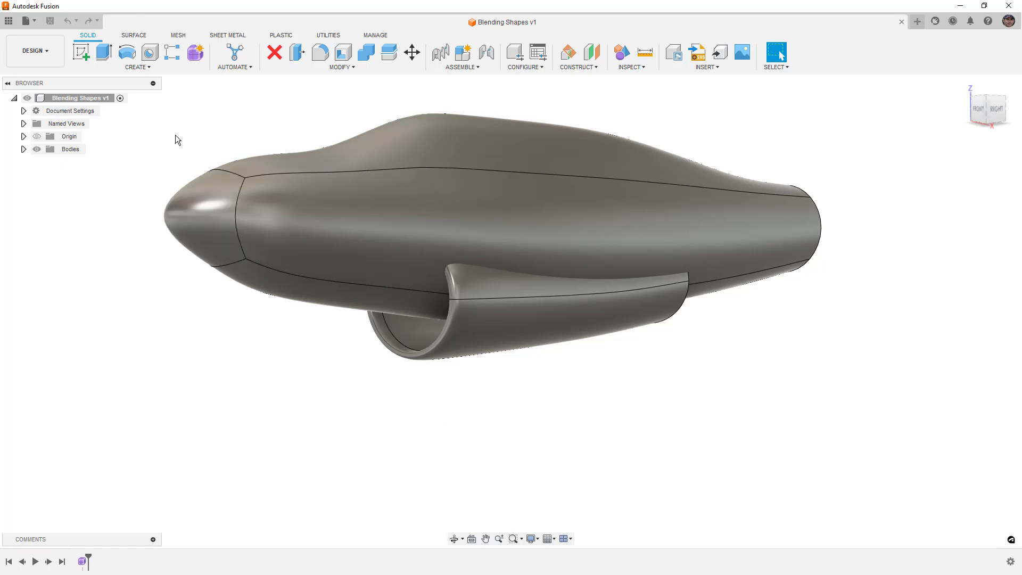
Step: Switch to the Surface tools, snap to the right view, and orbit to the pod's rear openings
left_click(139, 35)
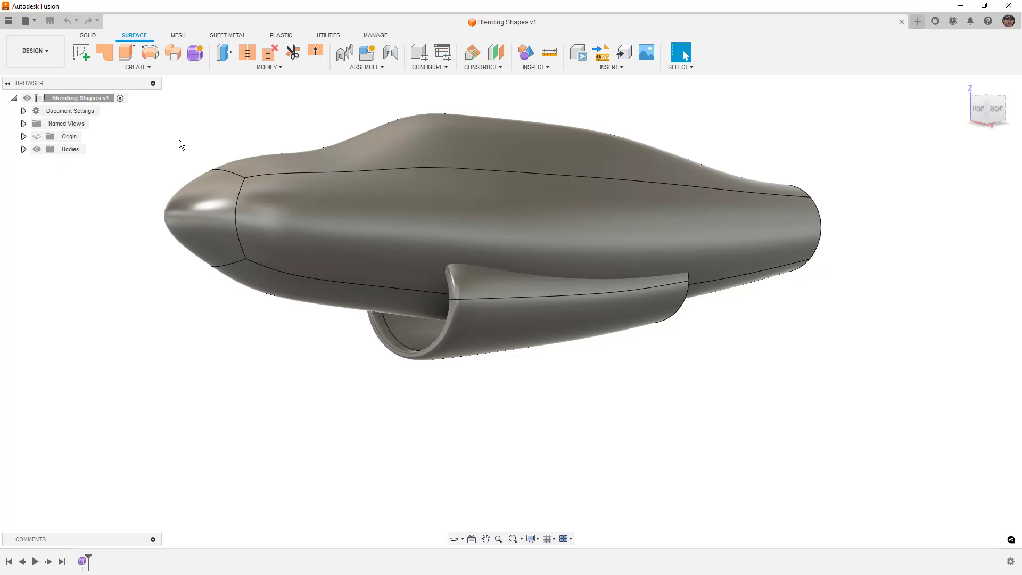
left_click(994, 109)
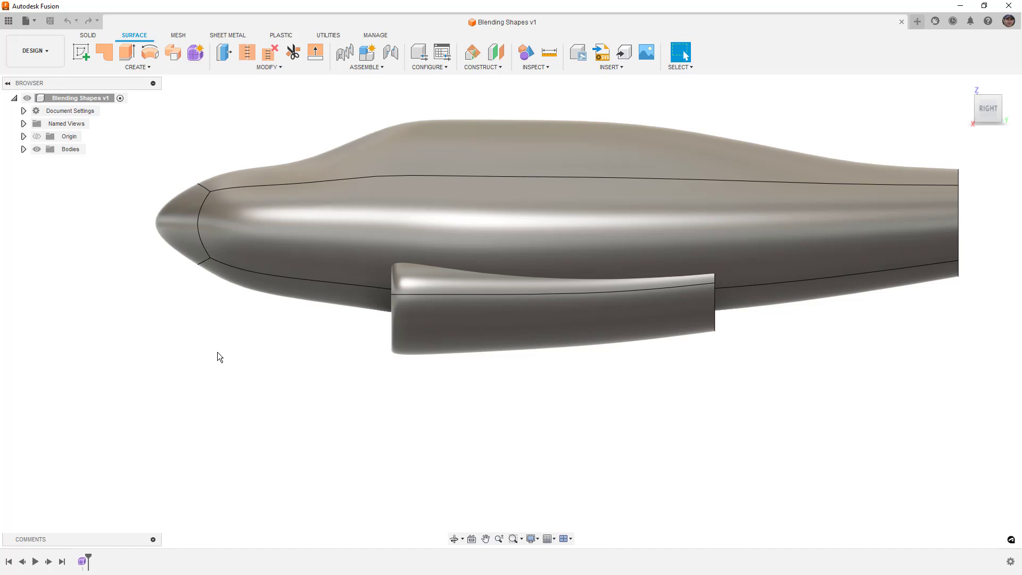
left_click(409, 303)
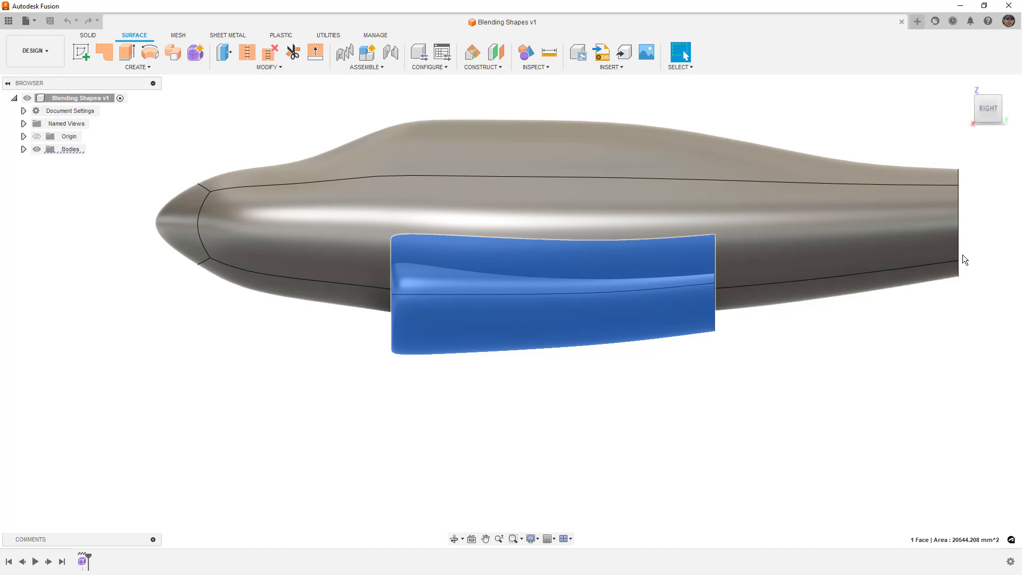
key("Escape")
middle_click_drag(703, 327, 611, 335, "shift")
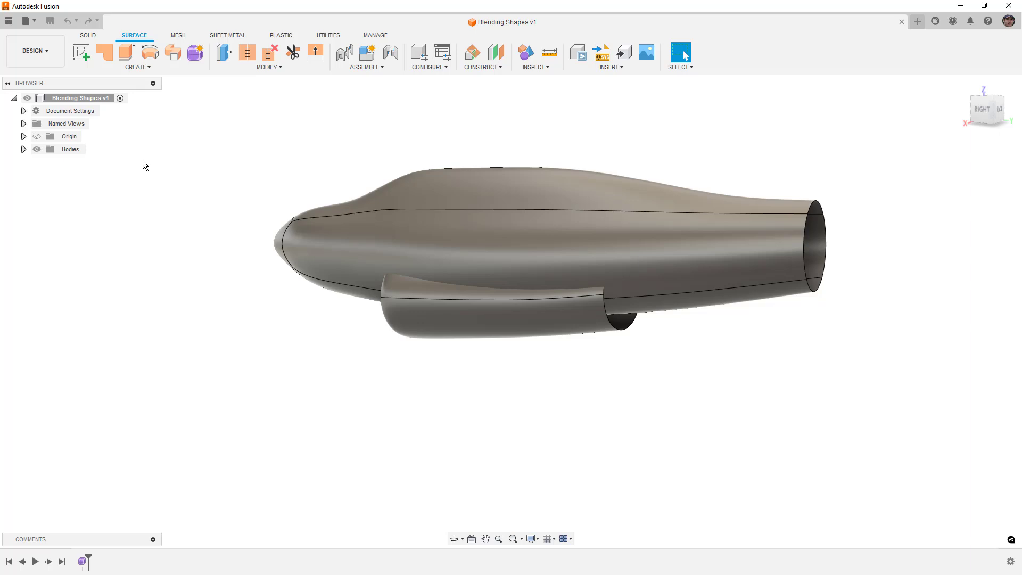
Step: Start a loft from the runner's ellipse to the fuselage tube's open end edge
left_click(166, 67)
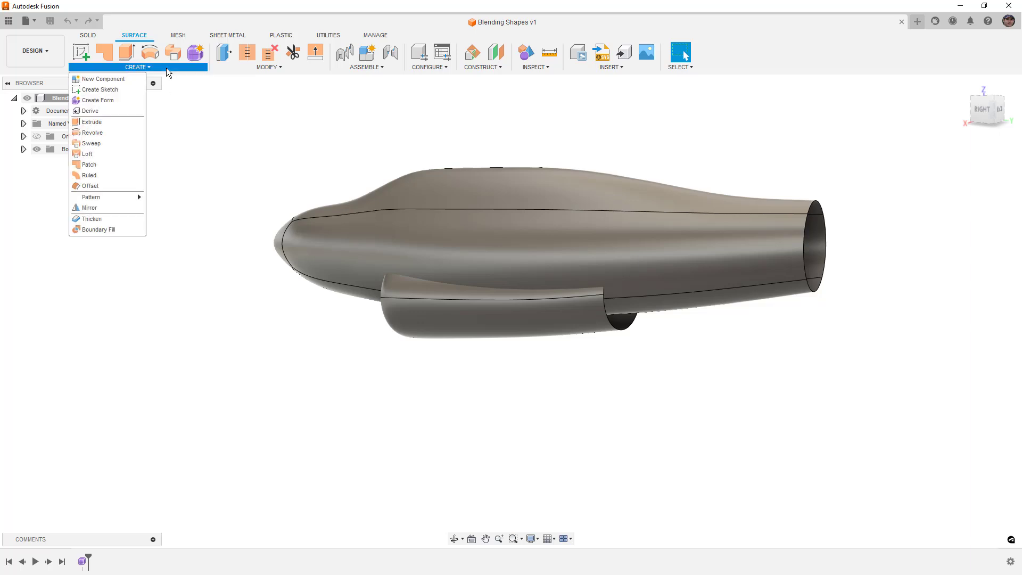
left_click(106, 155)
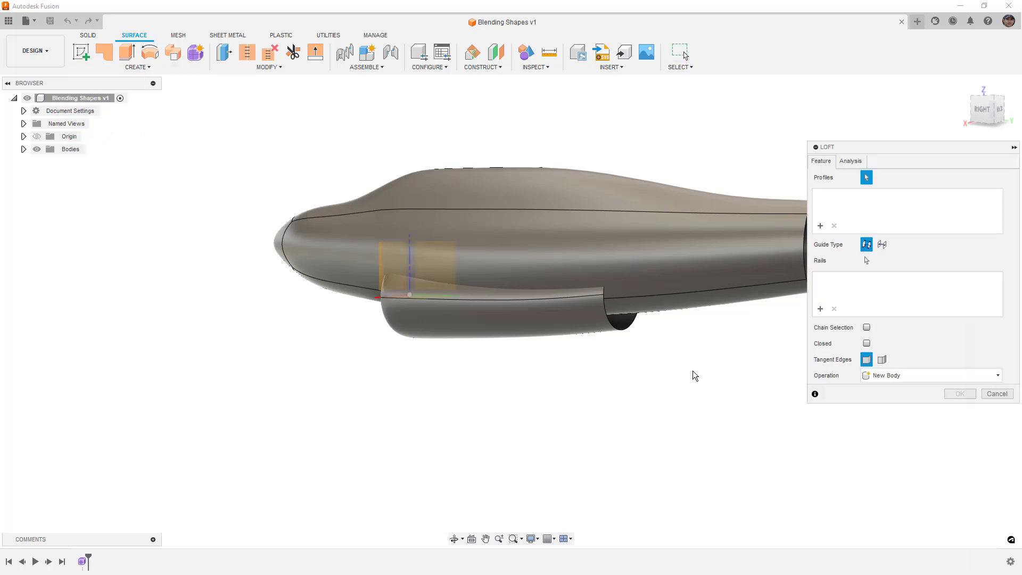
middle_click_drag(700, 371, 526, 388)
left_click(434, 356)
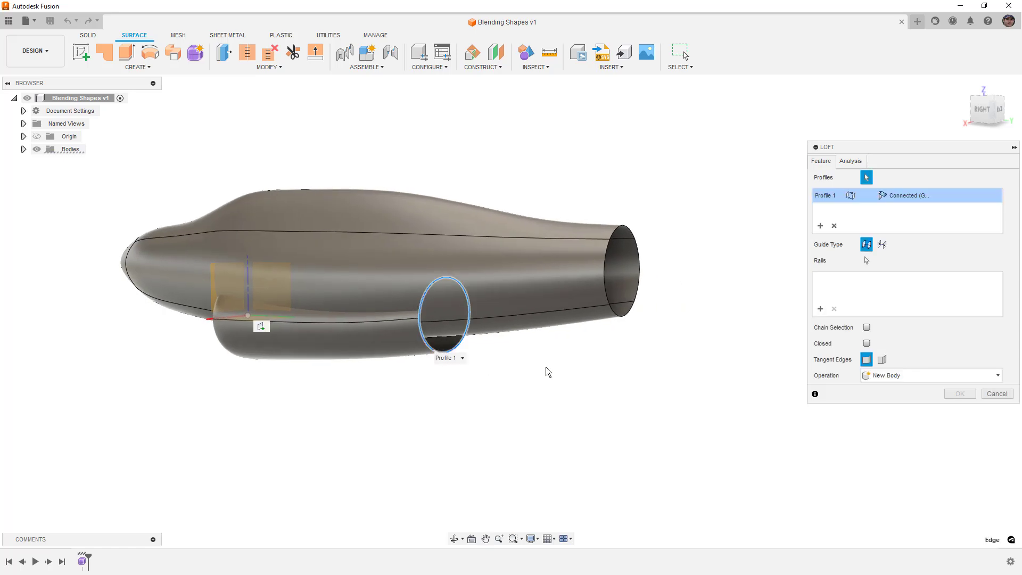
left_click(614, 320)
left_click(639, 266)
middle_click_drag(575, 390, 579, 385, "shift")
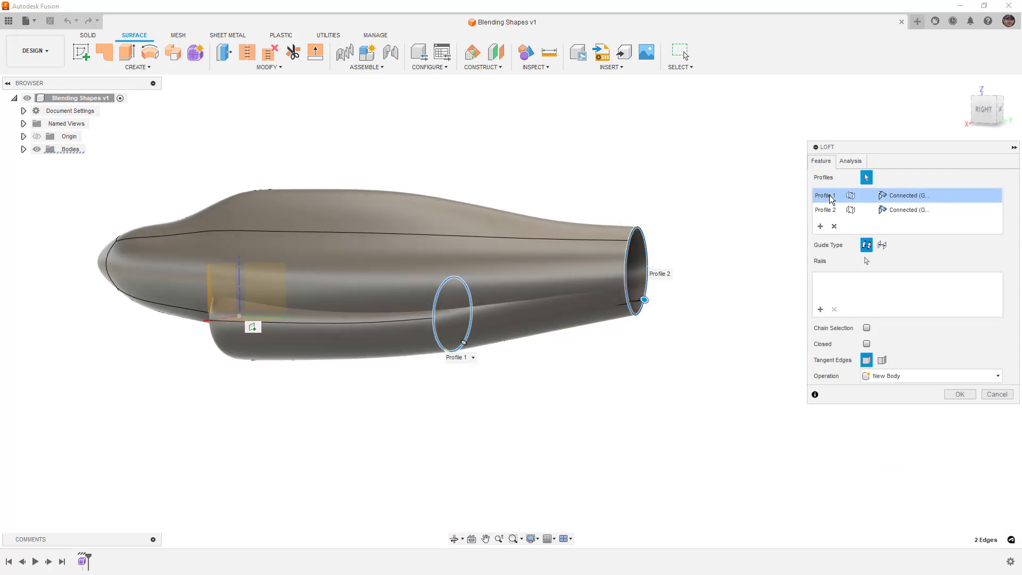
Step: Set Profile 1 continuity to Tangent (G1) after first trying curvature continuity
left_click(908, 196)
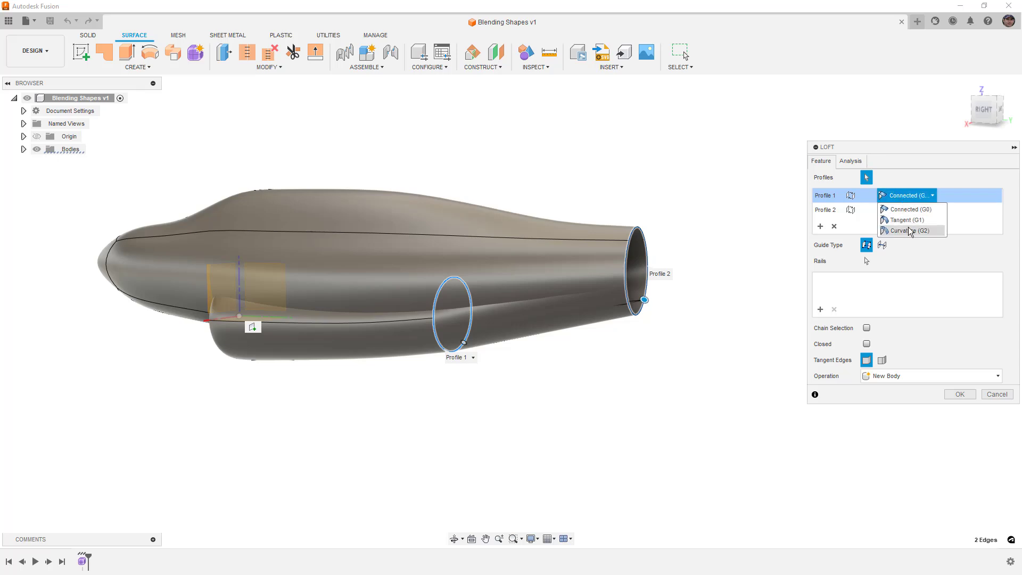
left_click(909, 231)
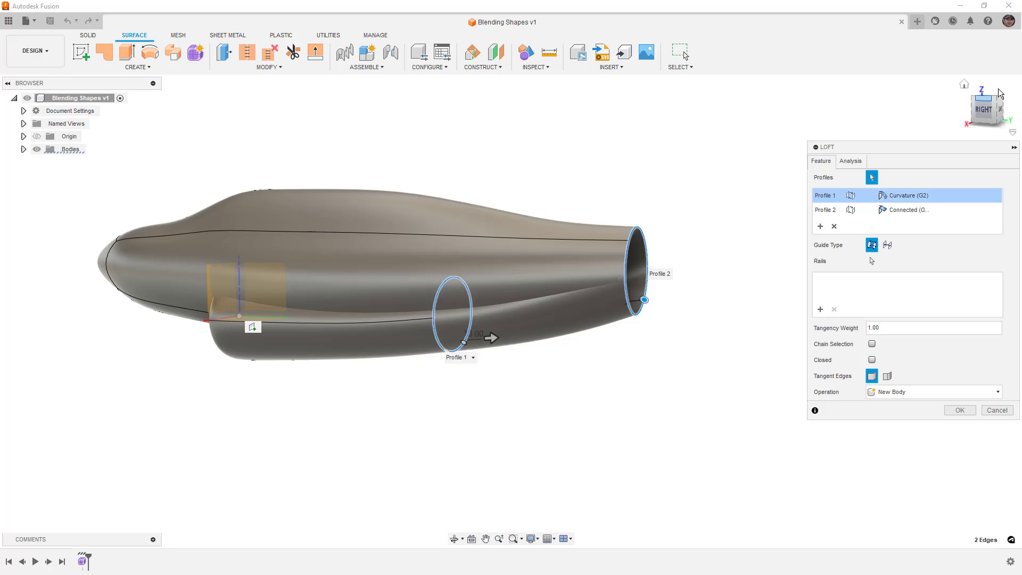
left_click(985, 110)
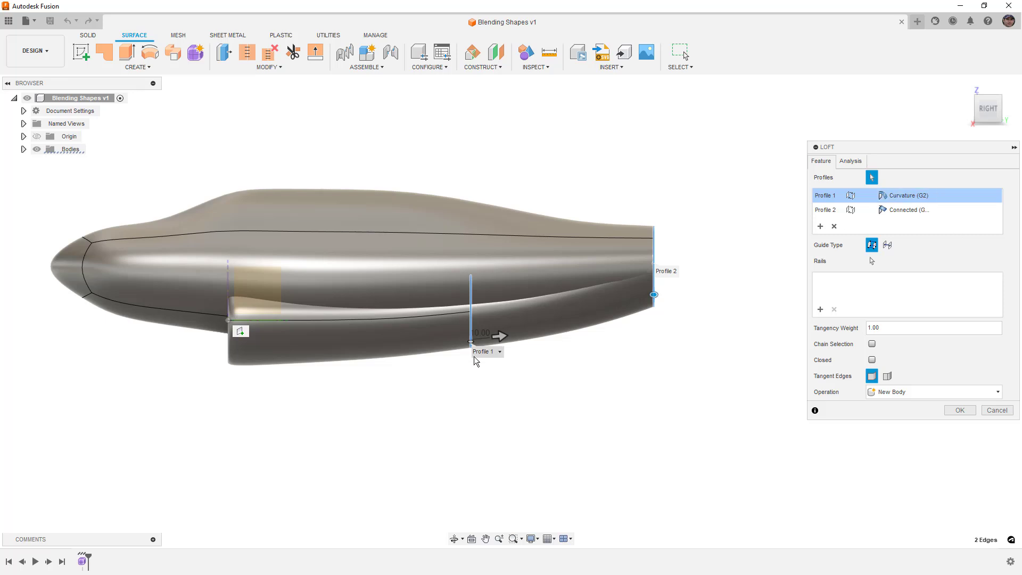
left_click(915, 195)
left_click(907, 222)
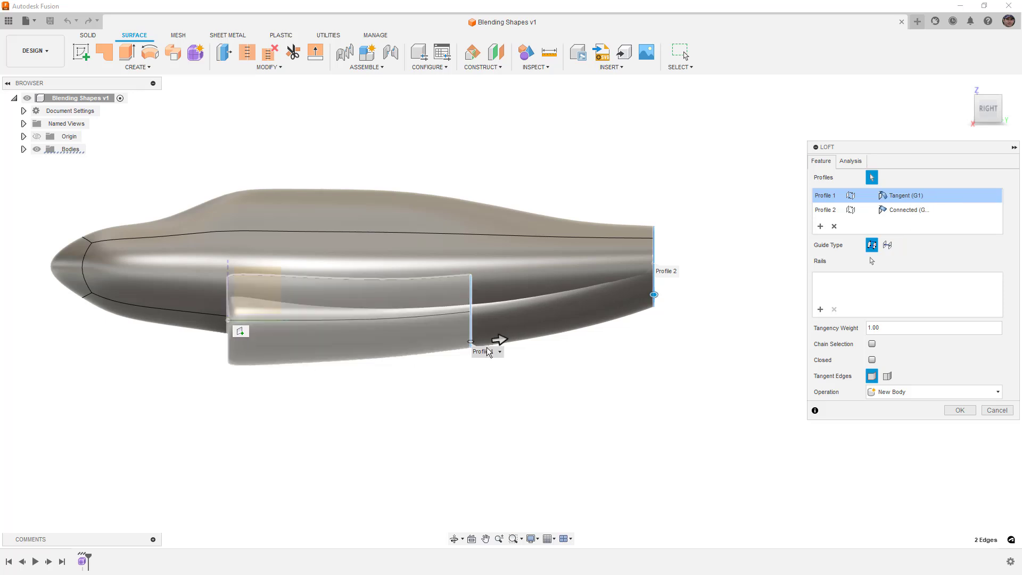
Step: Make Profile 2 tangent-continuous too and create the loft as Body3
left_click(905, 211)
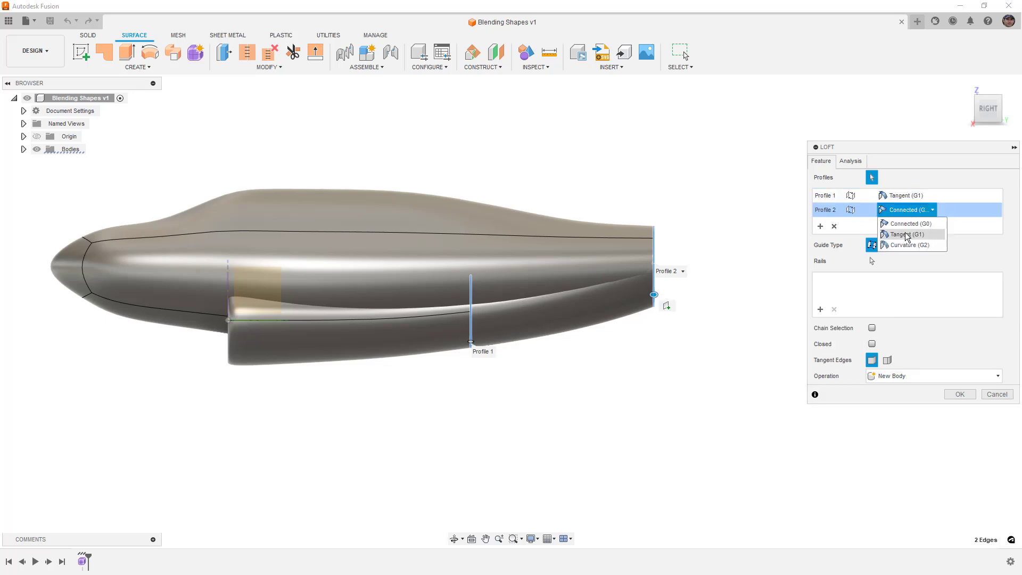
left_click(905, 237)
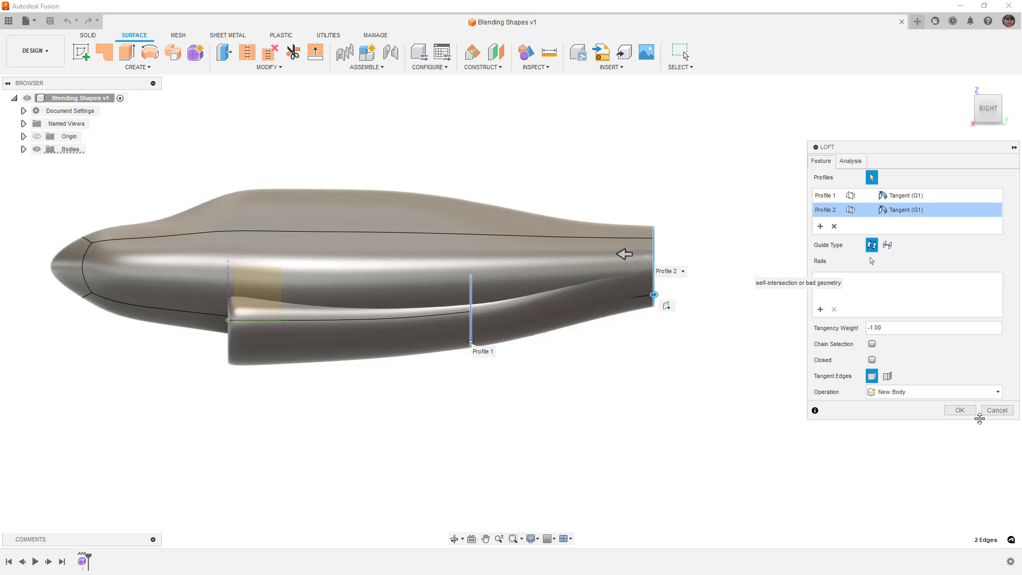
left_click(961, 410)
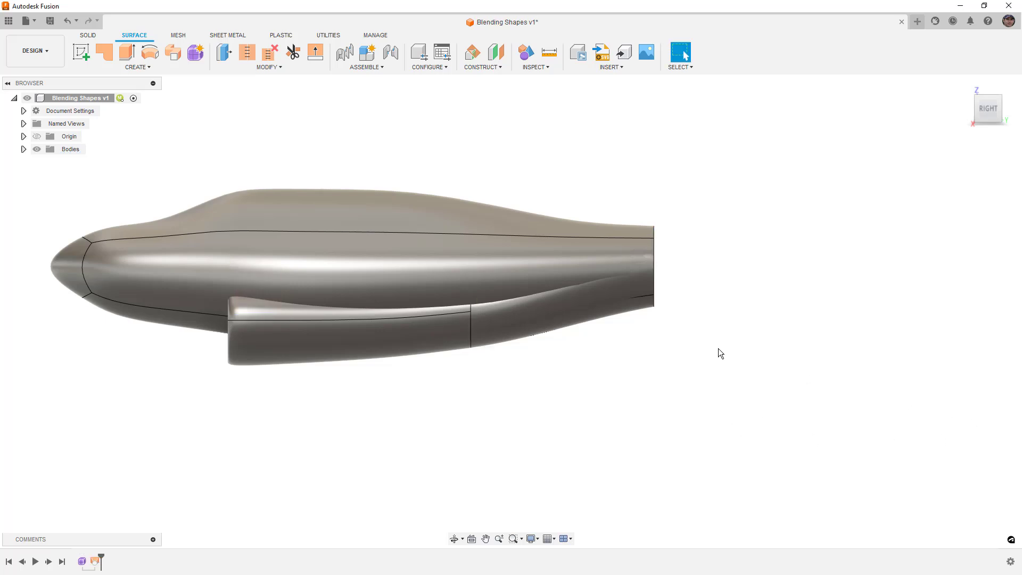
middle_click_drag(700, 337, 675, 340, "shift")
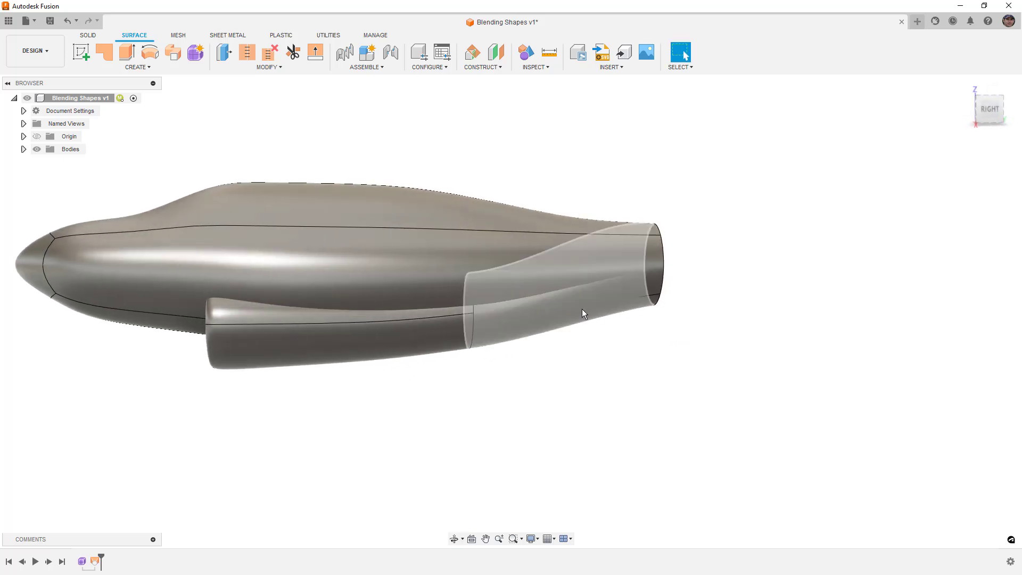
Step: Hide Body3 and orbit to inspect the intake tube's open ends
left_click(24, 149)
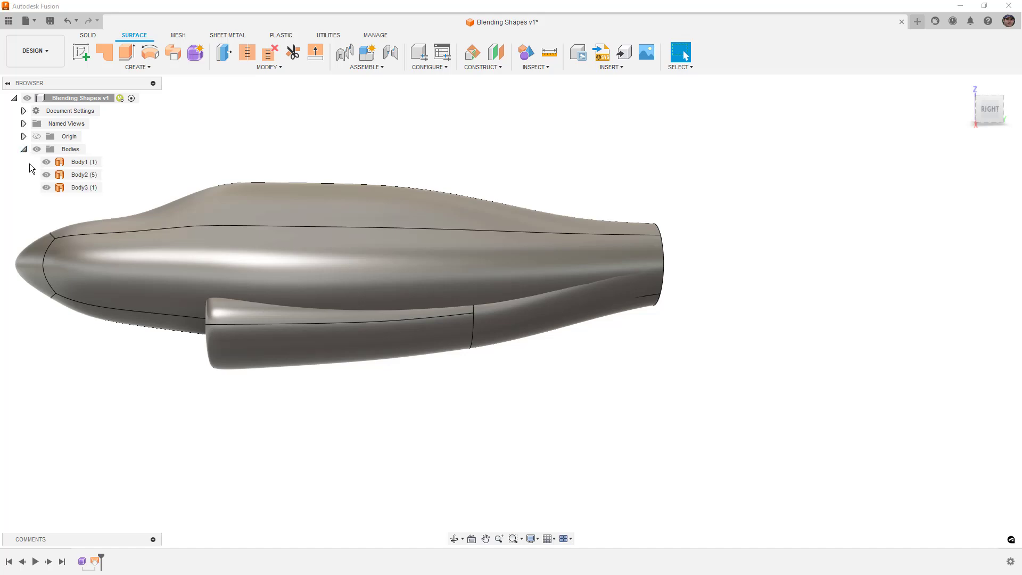
left_click(46, 188)
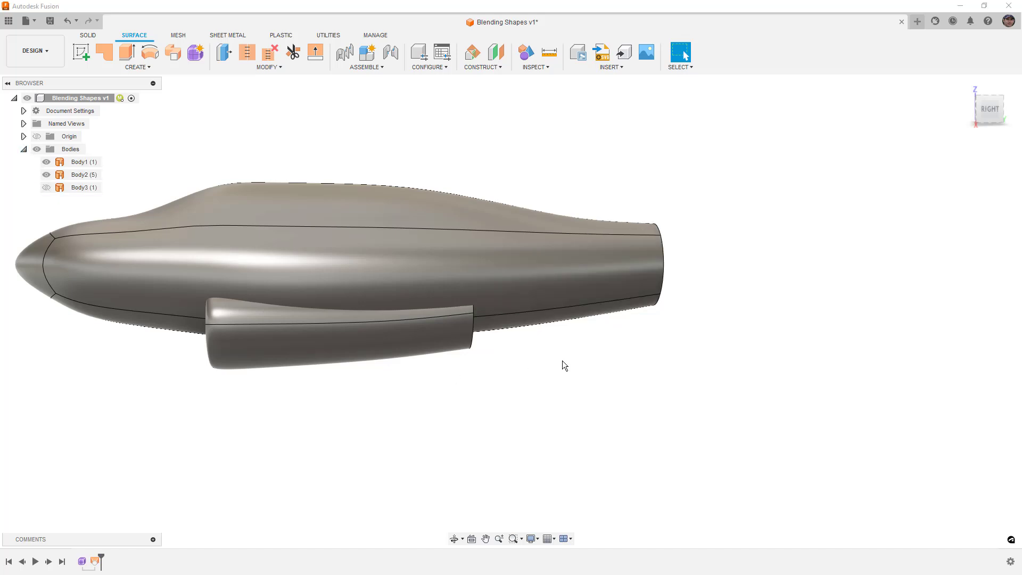
middle_click_drag(562, 359, 516, 380, "shift")
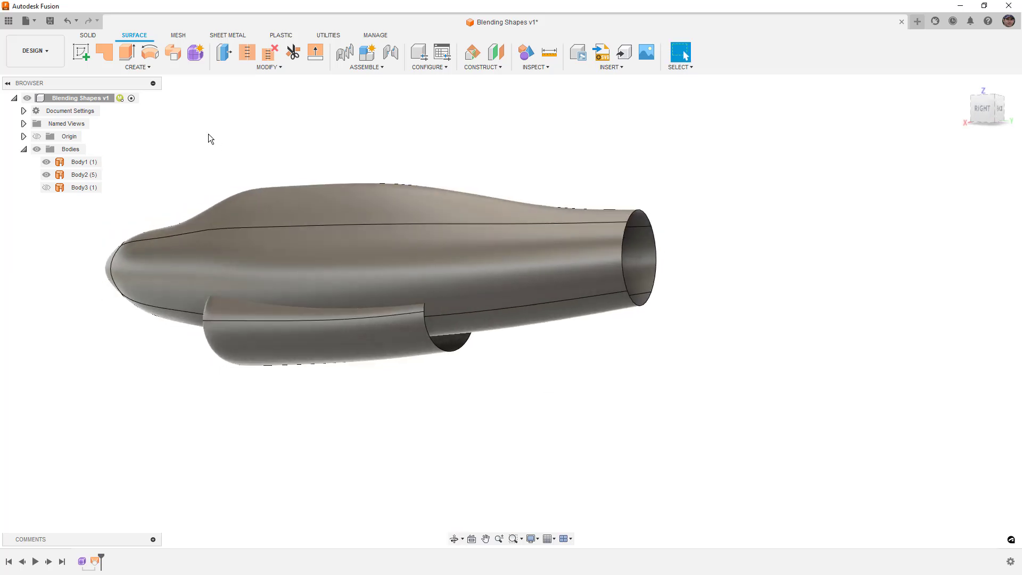
Step: Patch the tube's first circular end edge, creating Body4
left_click(104, 51)
left_click(433, 345)
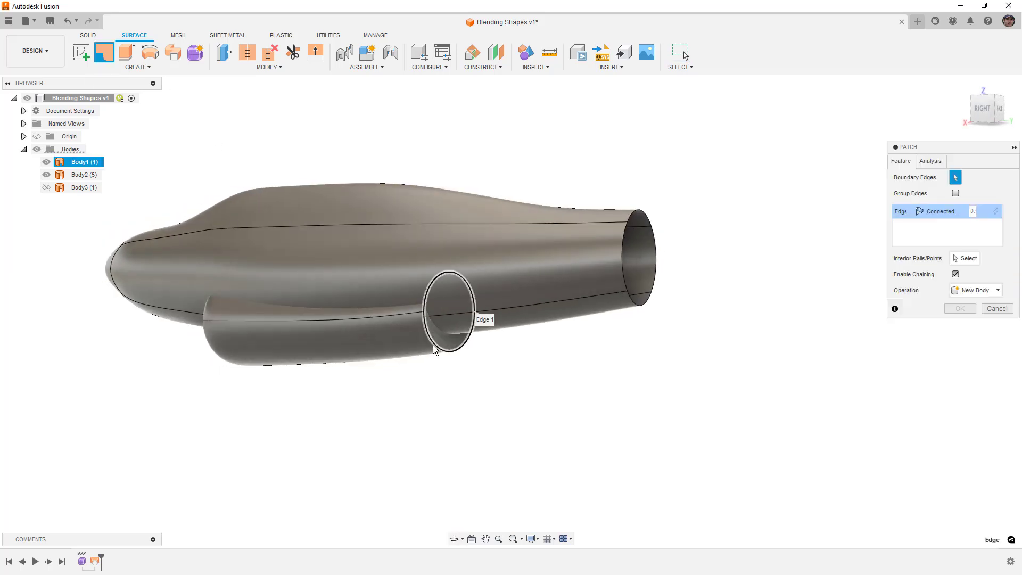
left_click(959, 308)
middle_click_drag(521, 399, 561, 403, "shift")
Step: Repeat Patch on the tube's other opening edge, creating Body5, and fit the model with F6
right_click(557, 410)
left_click(557, 382)
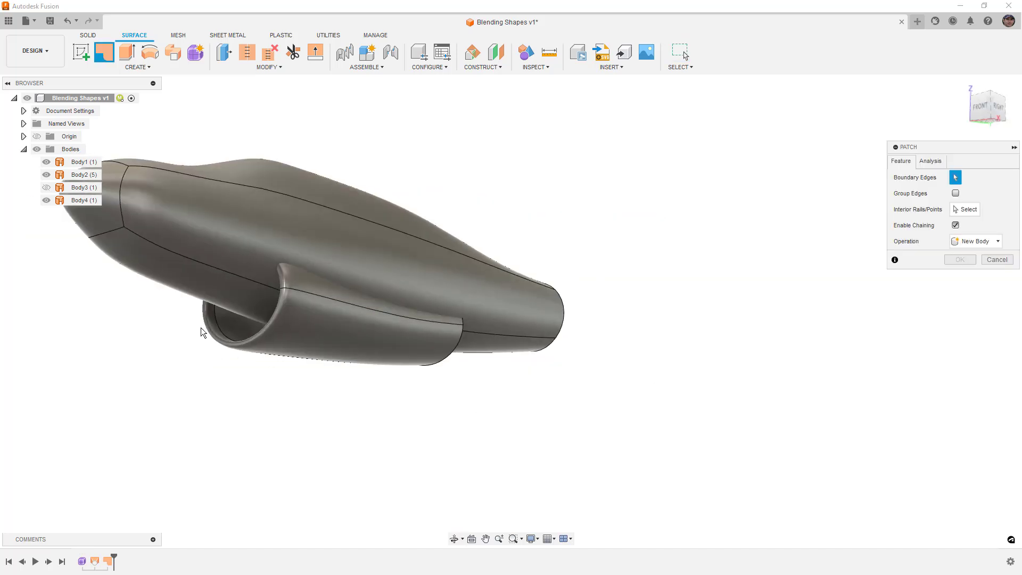
left_click(216, 325)
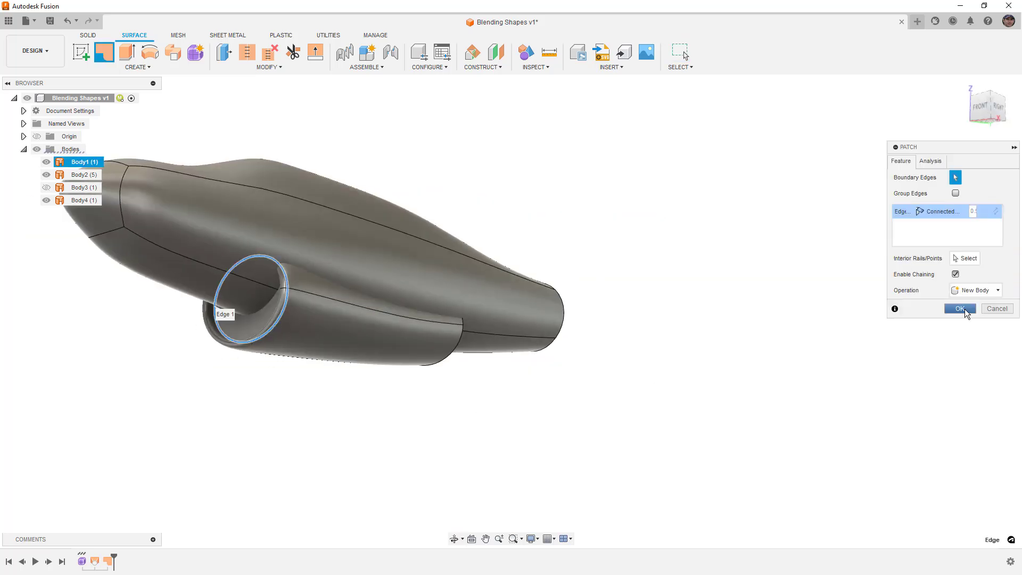
left_click(964, 309)
middle_click_drag(504, 368, 247, 310, "shift")
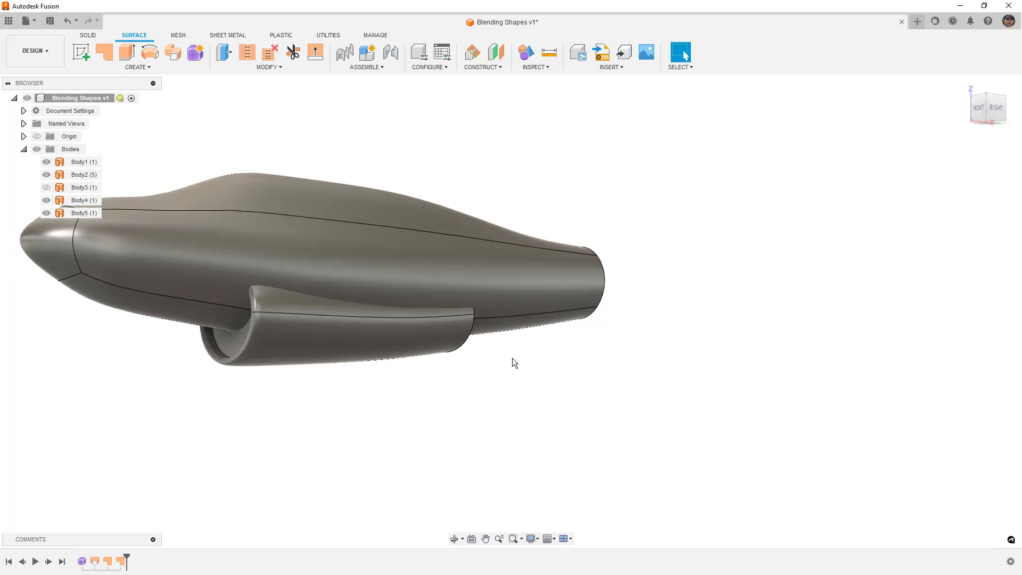
key("F6")
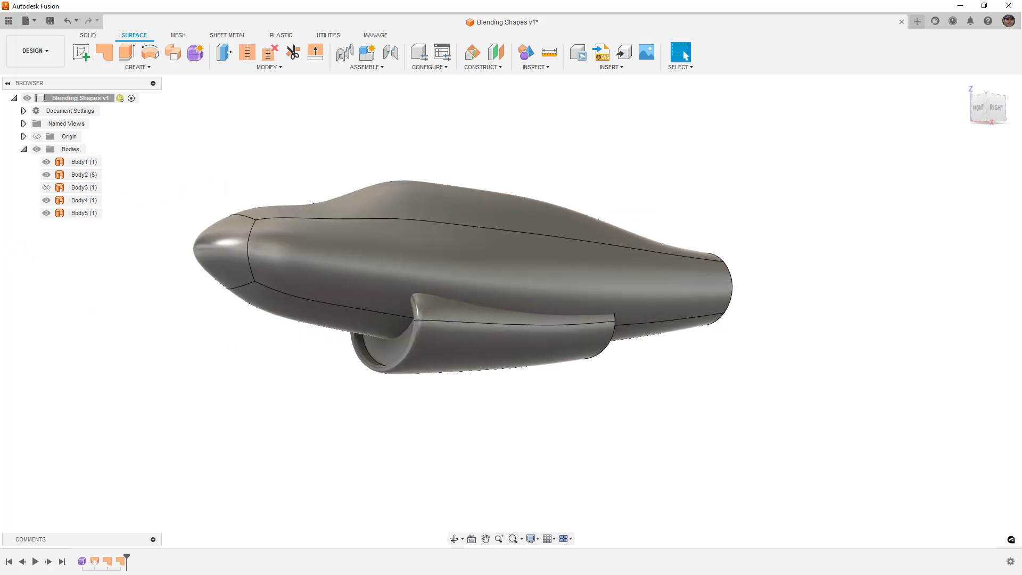
Step: Copy and paste the intake tube Body1 as Body6, then hide Body1
left_click(78, 162)
key("ctrl+c")
key("ctrl+v")
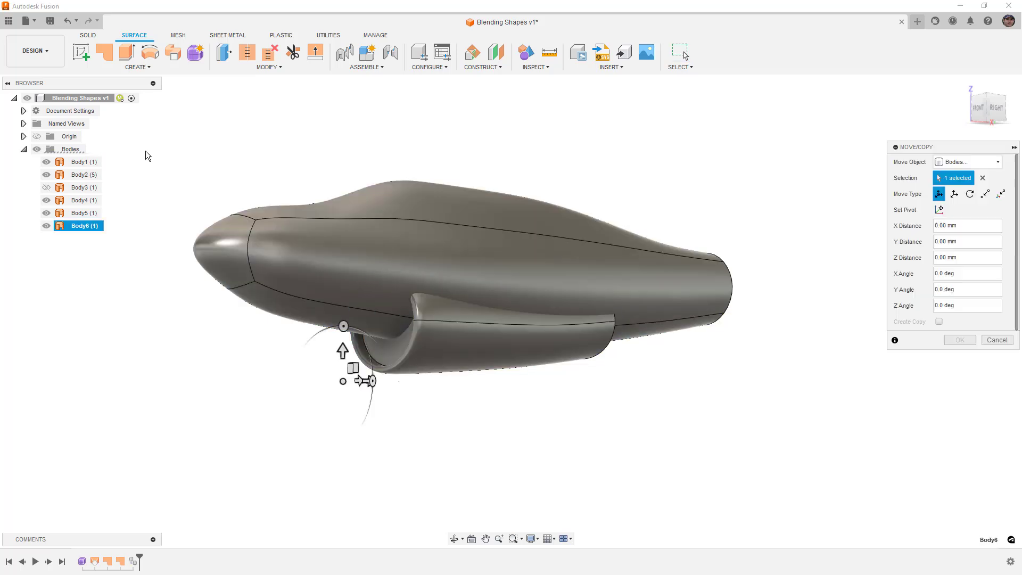
left_click(960, 340)
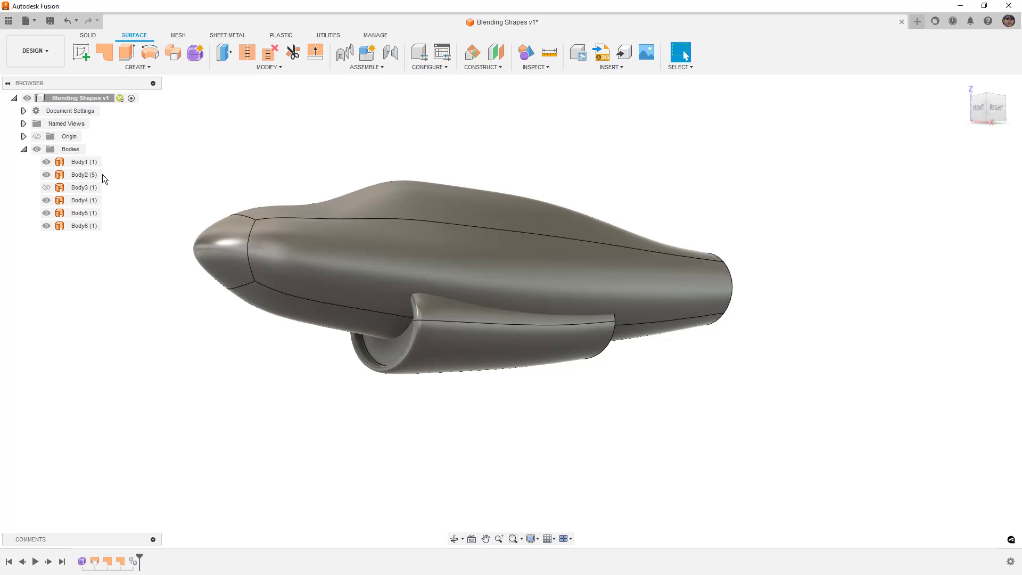
left_click(47, 162)
Step: Copy and paste the fuselage Body2 as Body7, then hide Body2
left_click(81, 178)
key("ctrl+c")
key("ctrl+v")
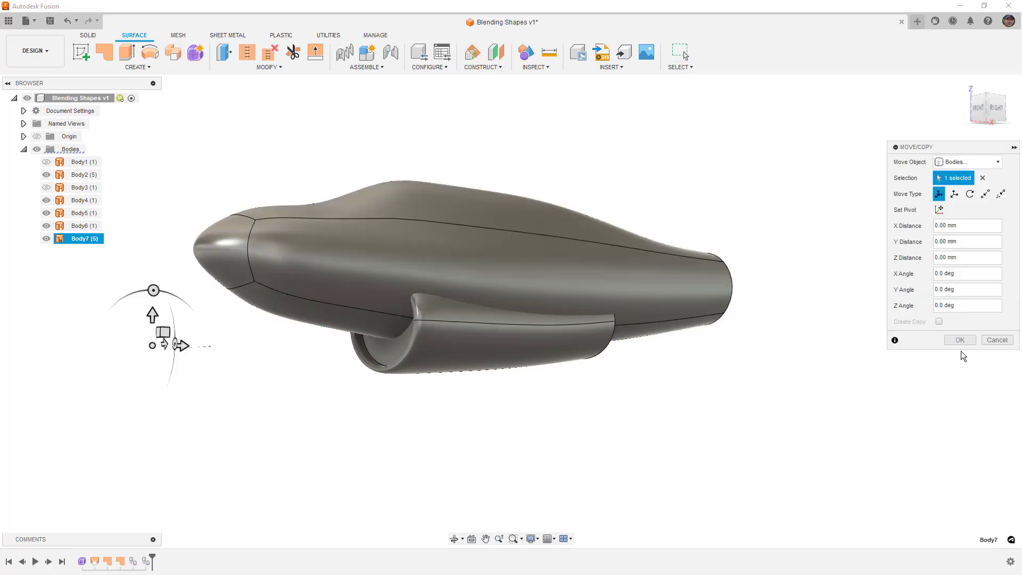
left_click(959, 341)
left_click(46, 174)
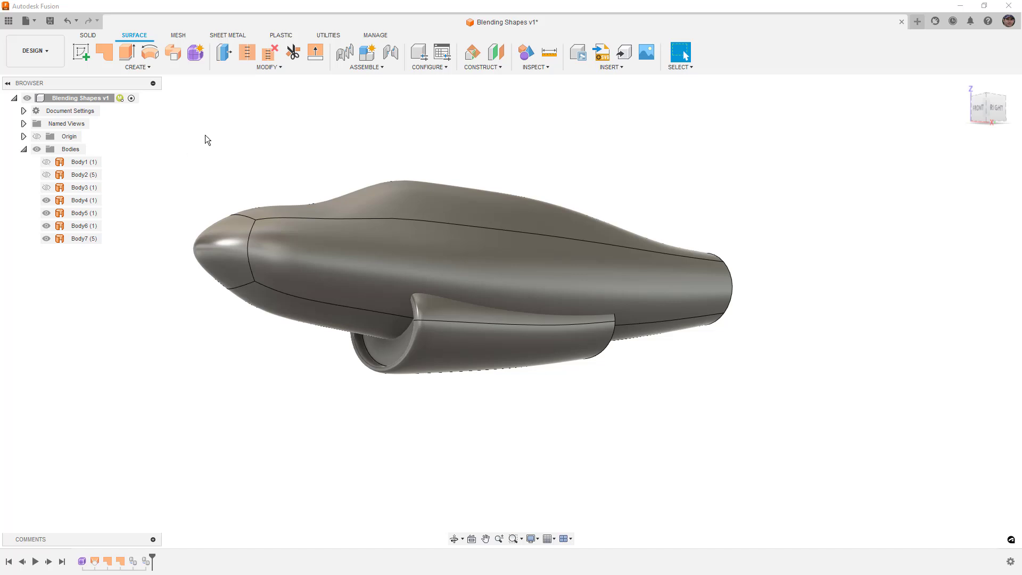
Step: Stitch tube copy Body6 with end patches Body4 and Body5 into closed Body8
left_click(247, 52)
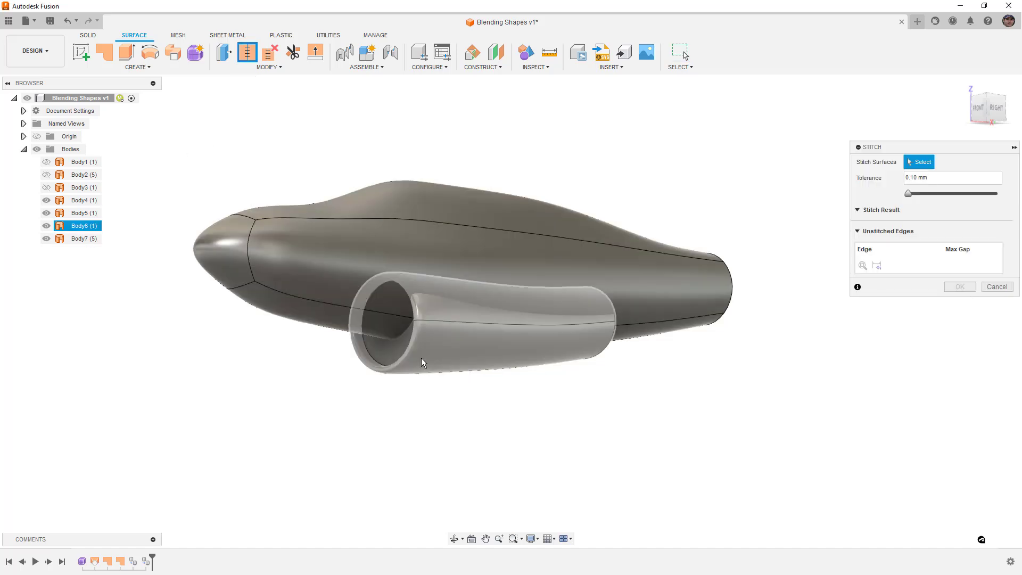
left_click(421, 358)
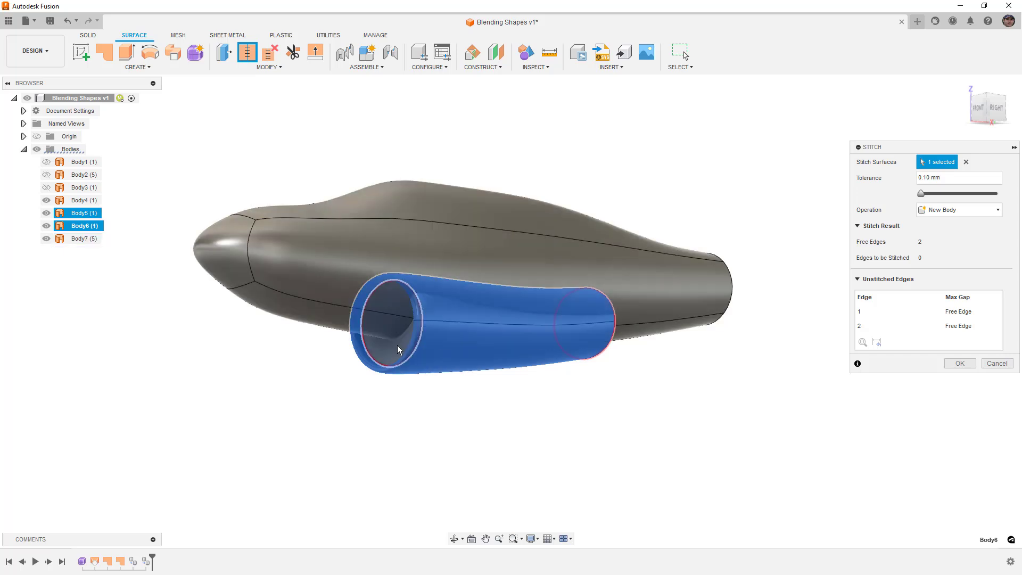
left_click(397, 345)
middle_click_drag(487, 372, 561, 357, "shift")
left_click(560, 358)
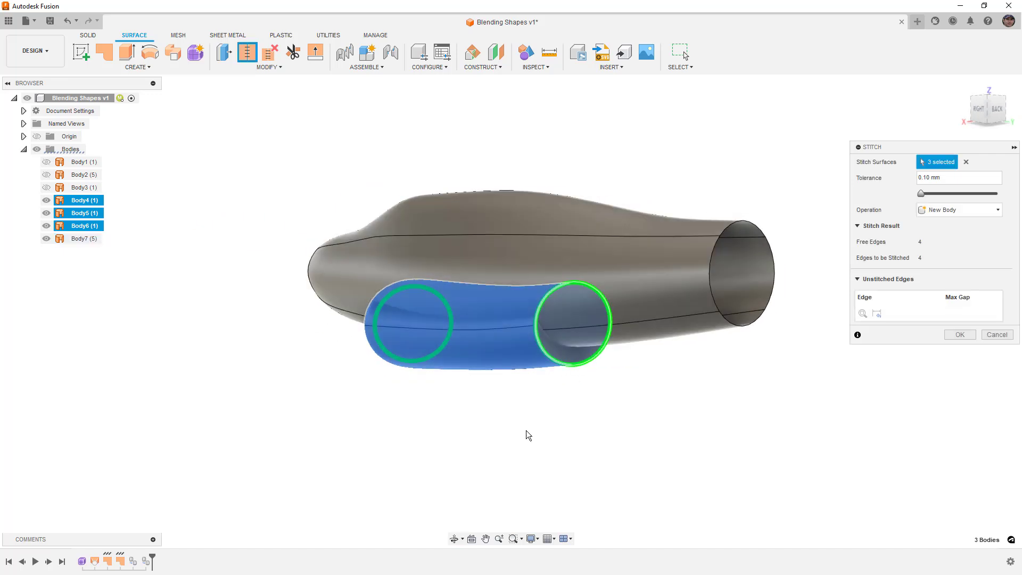
middle_click_drag(513, 439, 569, 426, "shift")
left_click(961, 336)
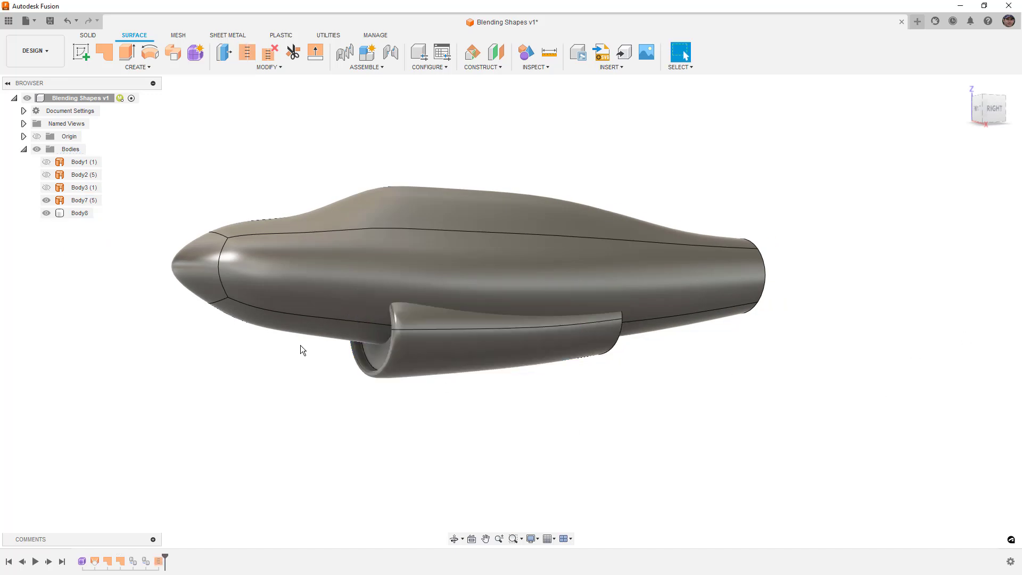
left_click(75, 214)
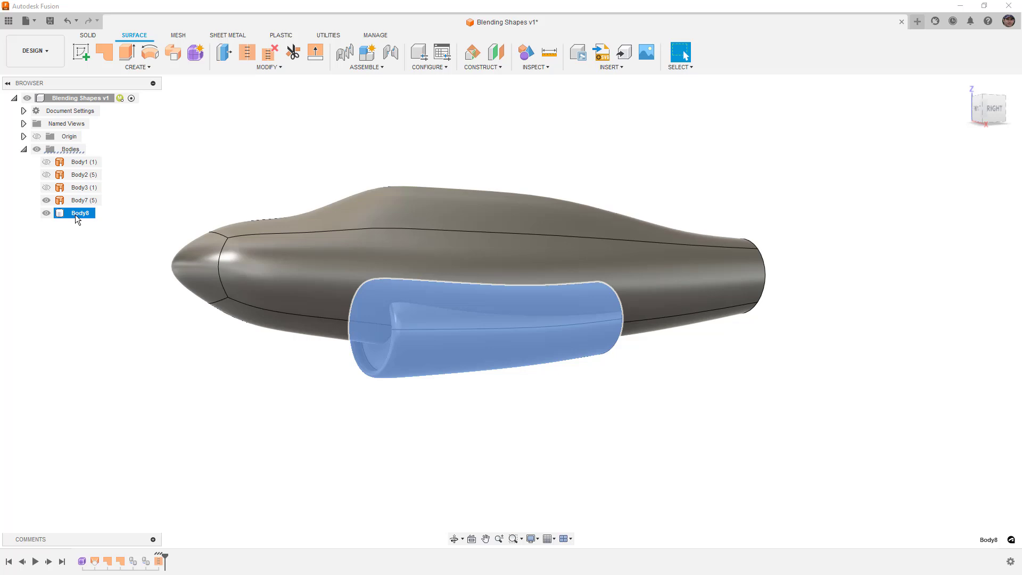
left_click(251, 101)
Step: Patch the rim of the fuselage copy's open rear end, creating Body9
middle_click_drag(274, 146, 216, 153, "shift")
left_click(104, 52)
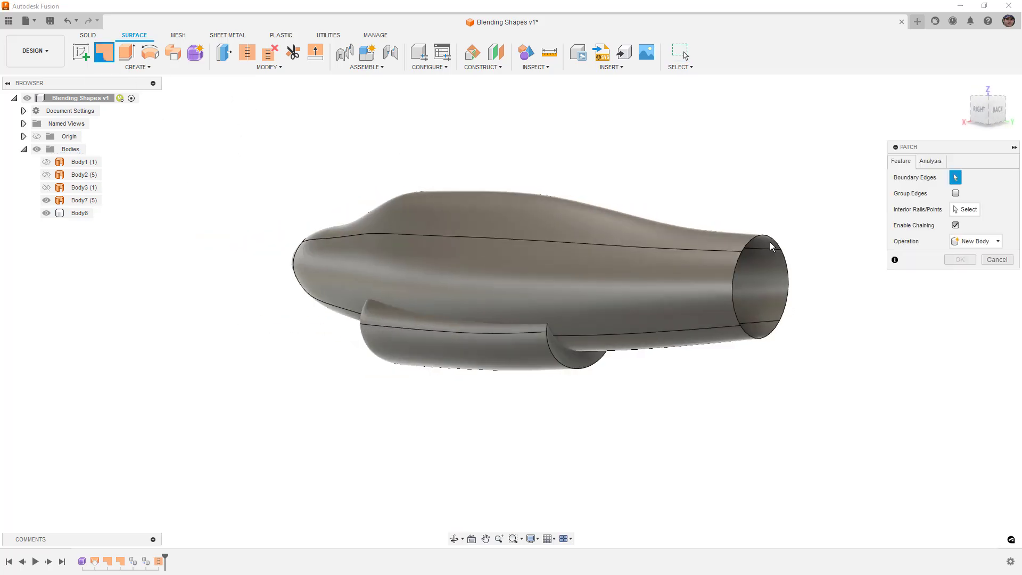
left_click(787, 276)
left_click(961, 321)
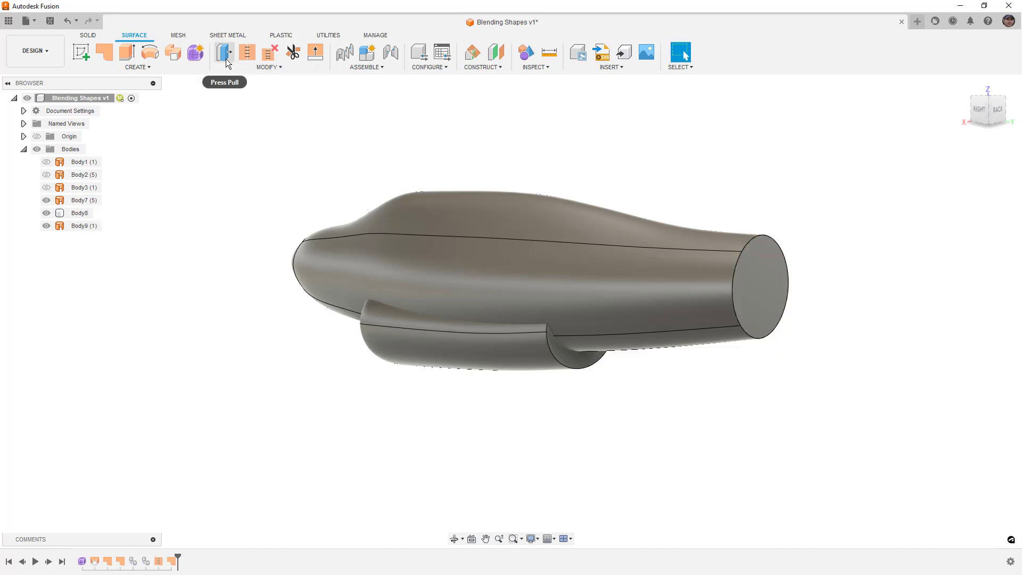
Step: Stitch the rear cap Body9 with fuselage Body7 into closed Body10 and orbit around it
left_click(247, 52)
left_click(765, 306)
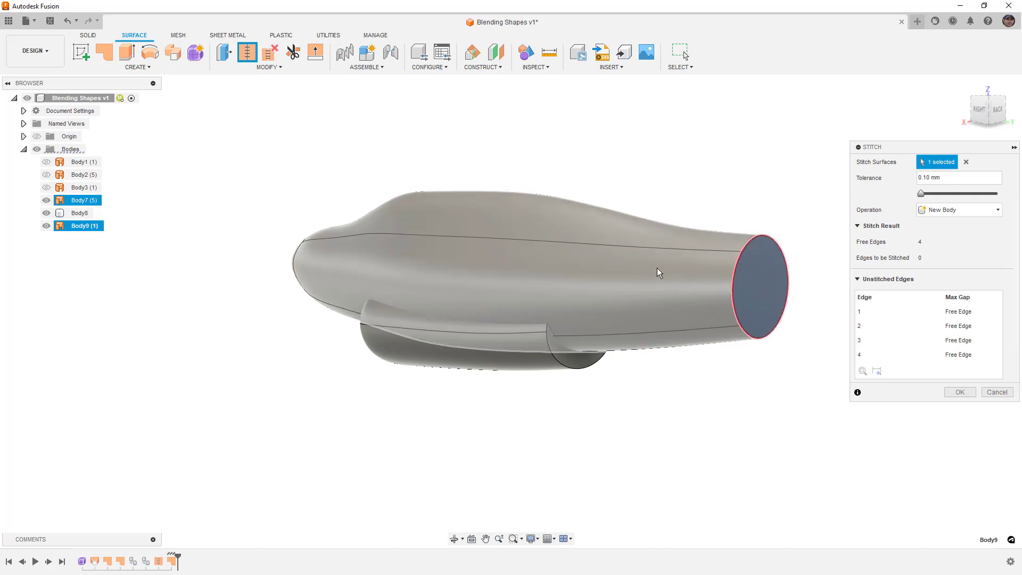
left_click(659, 269)
left_click(959, 334)
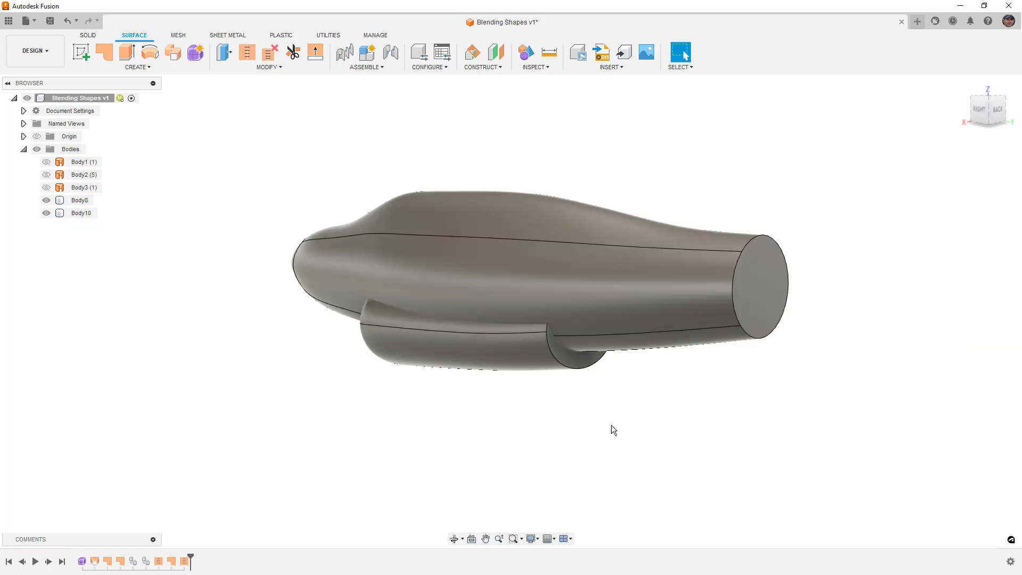
middle_click_drag(598, 425, 613, 421, "shift")
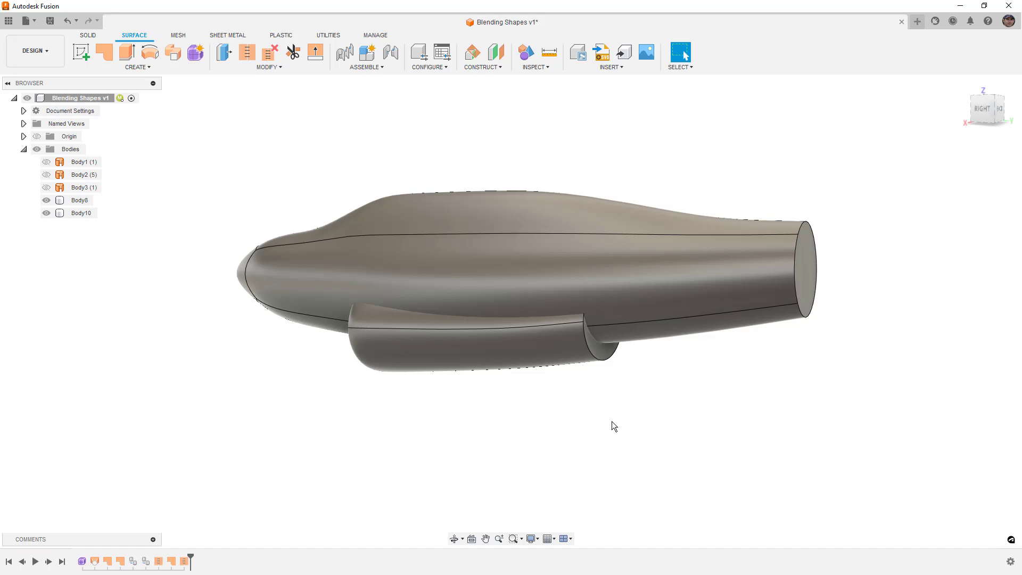
middle_click_drag(502, 418, 560, 414, "shift")
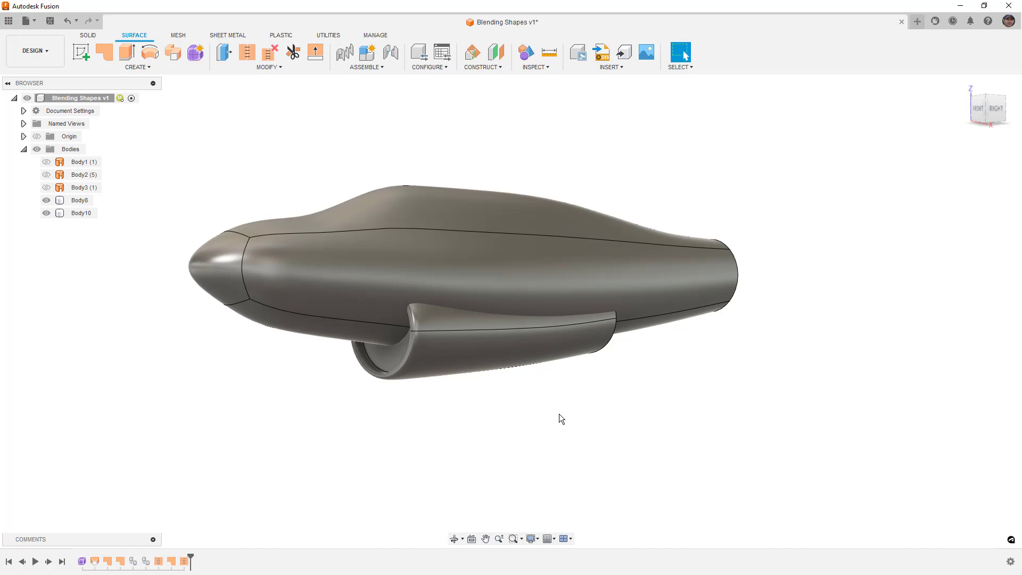
Step: Combine with Join, using fuselage Body10 as target and tube Body8 as tool
left_click(88, 35)
left_click(365, 56)
left_click(520, 244)
left_click(452, 346)
left_click(972, 244)
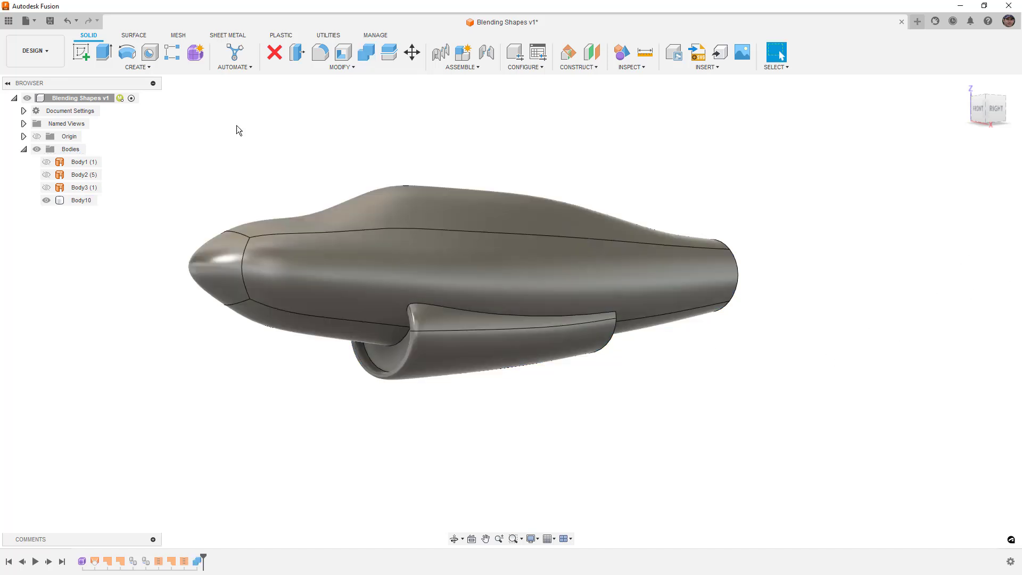
Step: In Surface tools, select the two crescent intake faces and round rear face of Body10 for removal
left_click(134, 35)
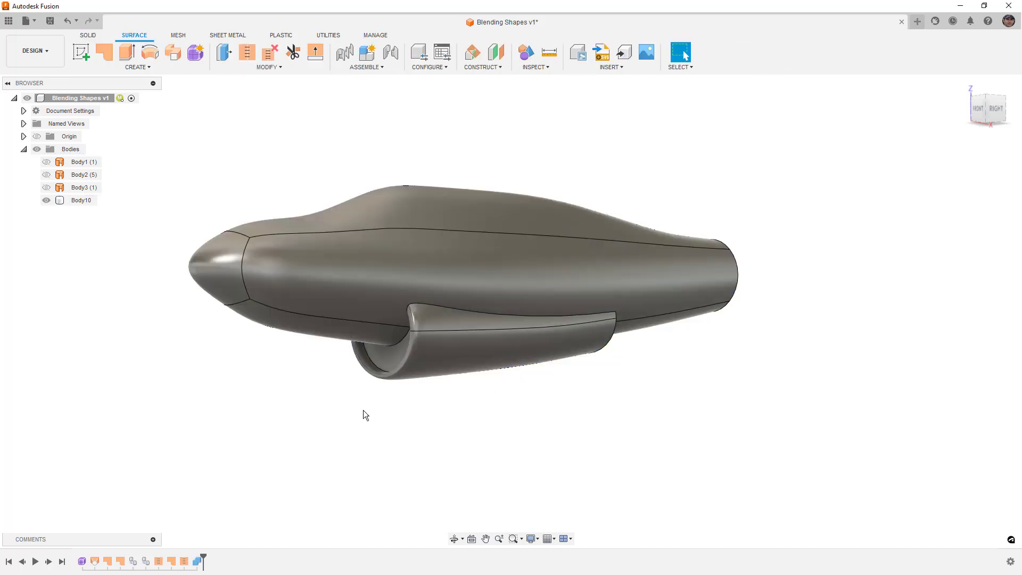
middle_click_drag(359, 394, 536, 395, "shift")
left_click(394, 367)
left_click(395, 356)
left_click(536, 341, "ctrl")
left_click(647, 240, "ctrl")
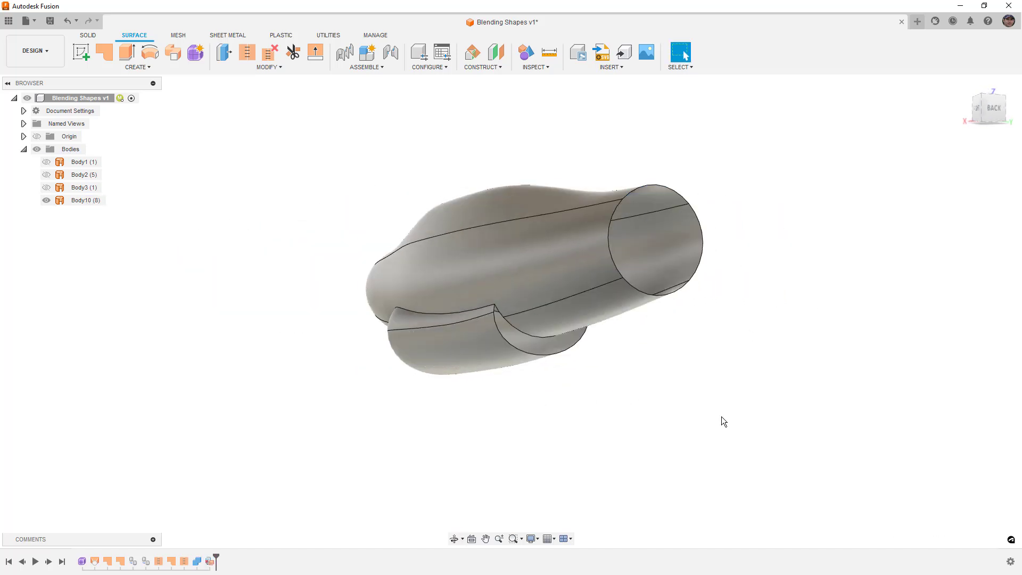
middle_click_drag(720, 416, 787, 397, "shift")
left_click(505, 313)
scroll(505, 313, "up", 3)
middle_click_drag(503, 309, 575, 349, "shift")
Step: Snap to the right view and select the runner's 135.565 mm upper boundary edge on Body10
key("Escape")
scroll(575, 349, "down", 3)
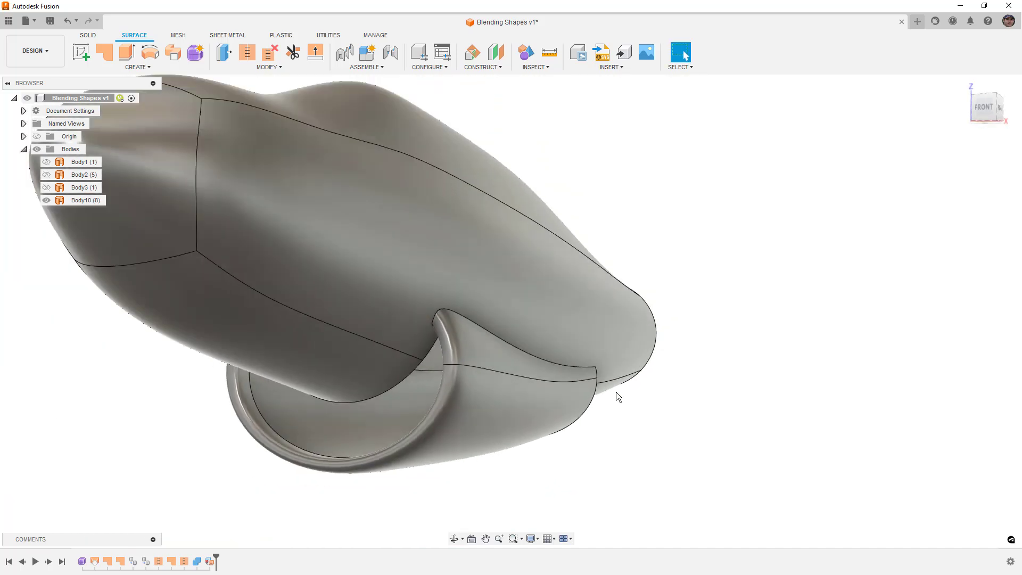
middle_click_drag(621, 394, 720, 423, "shift")
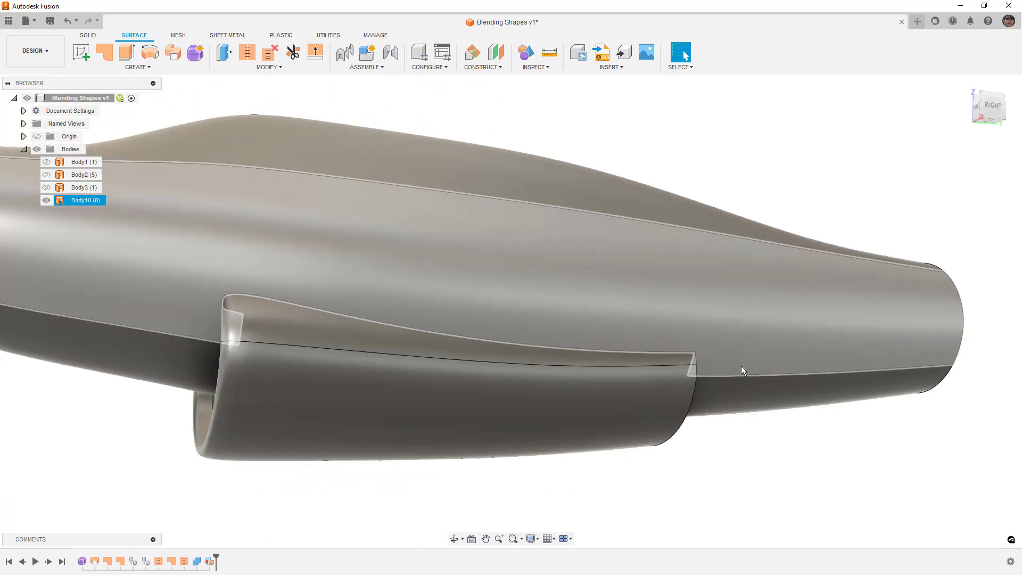
left_click(988, 112)
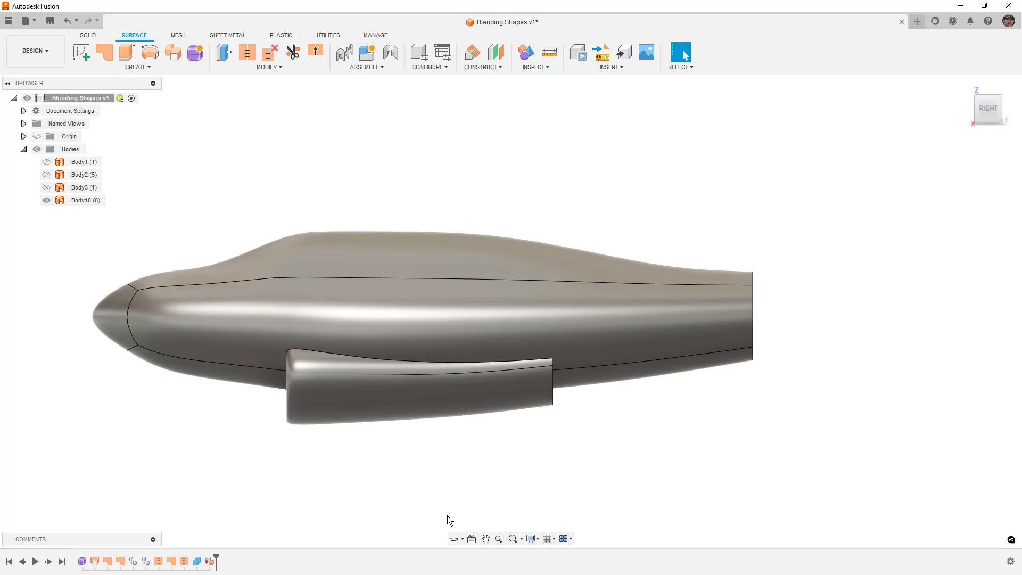
left_click(336, 354)
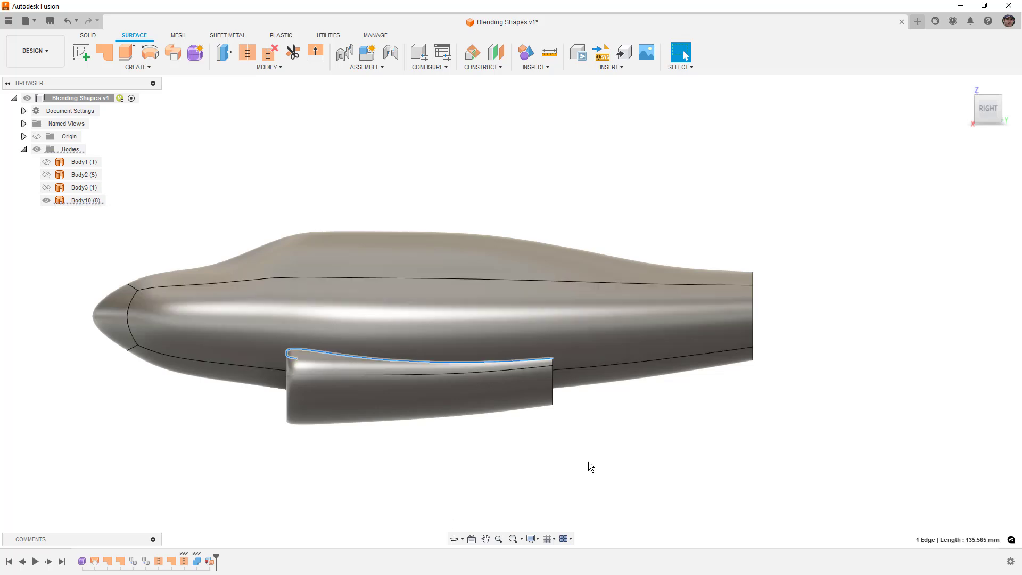
left_click(319, 67)
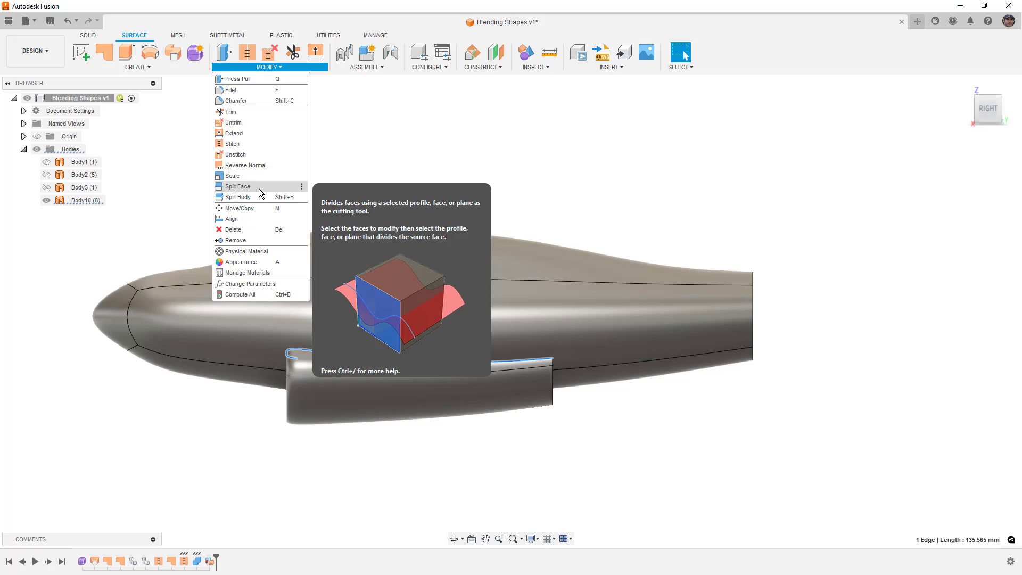
left_click(523, 192)
left_click(535, 360)
left_click(535, 360)
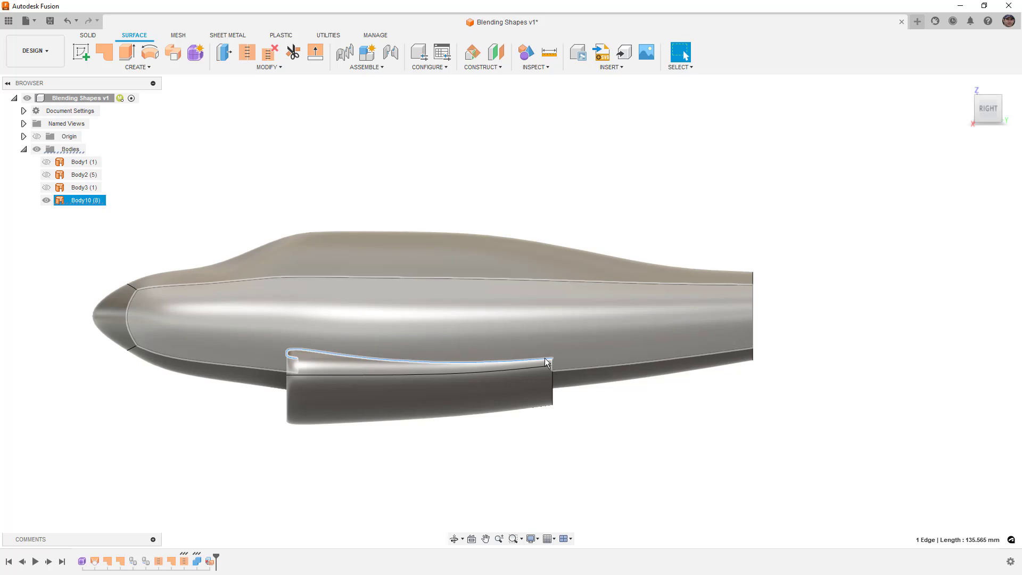
Step: Start a sketch on the side plane and project the runner edge and the fuselage's rear end edge
left_click(86, 52)
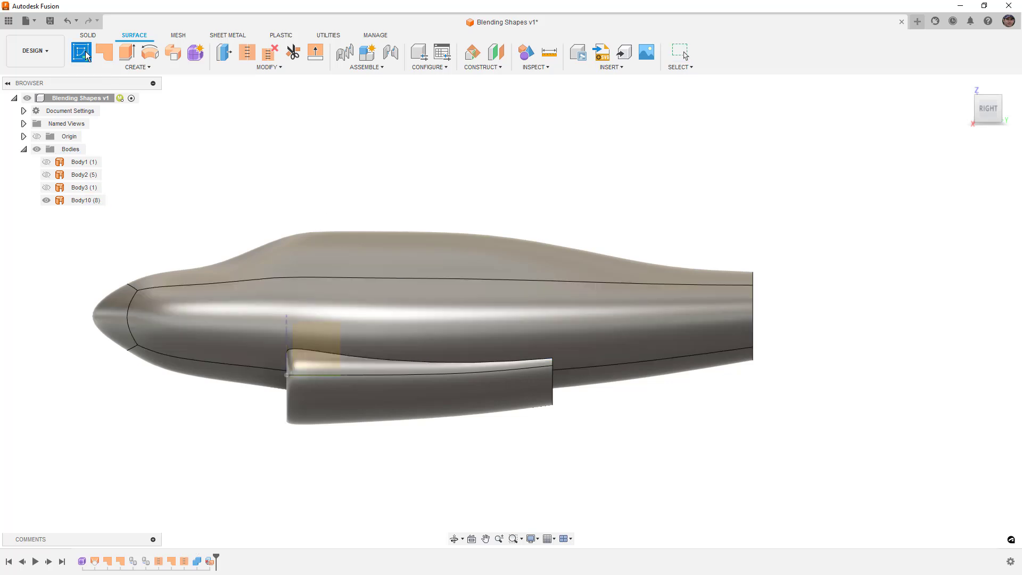
left_click(532, 200)
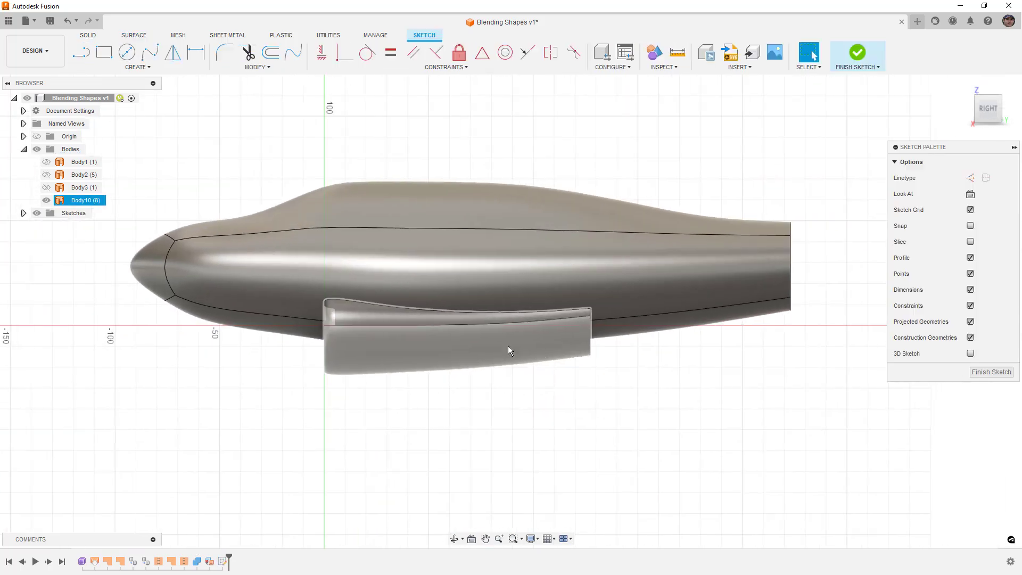
key("p")
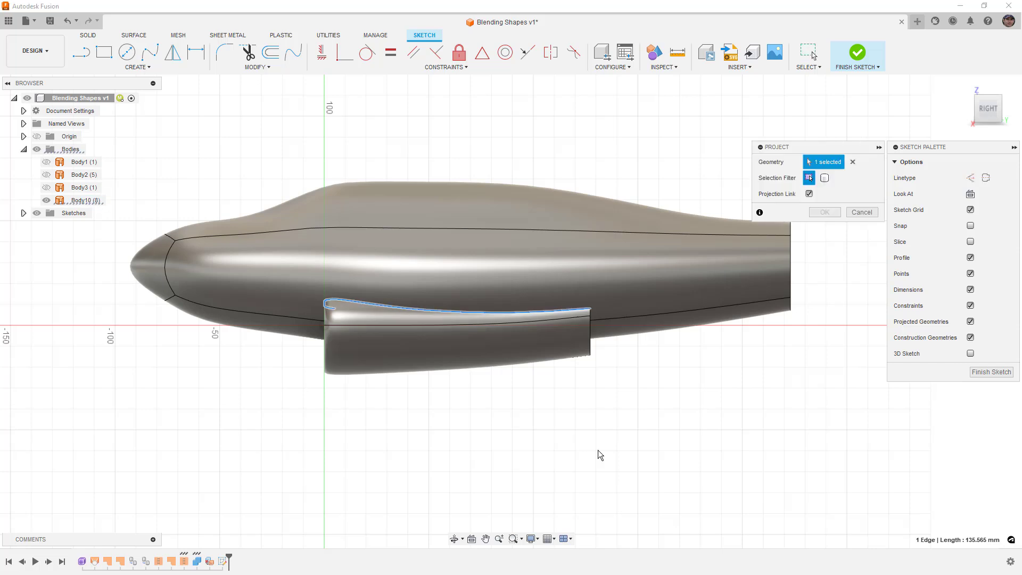
left_click(824, 212)
scroll(544, 324, "up", 3)
left_click(733, 266)
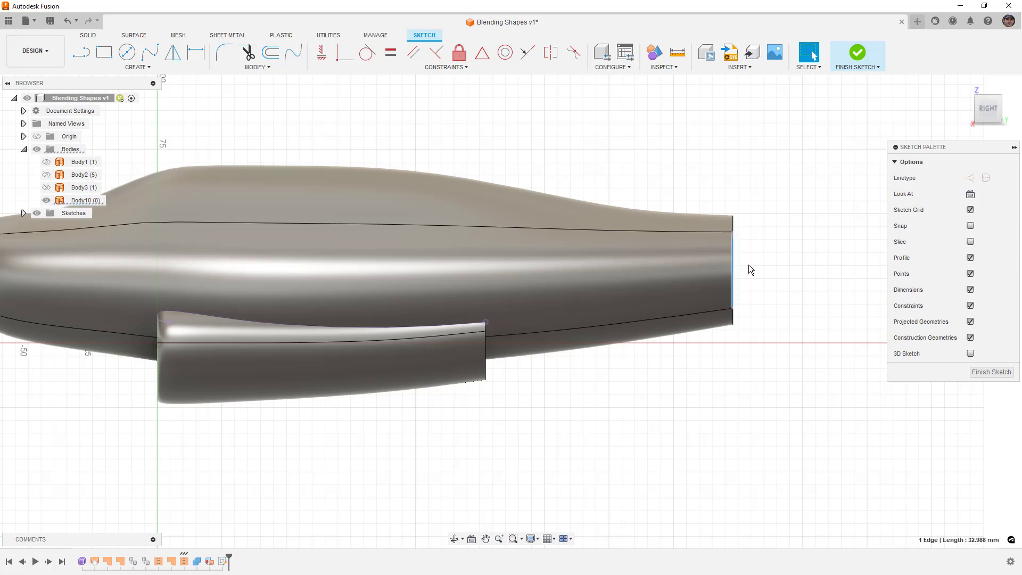
key("p")
key("Return")
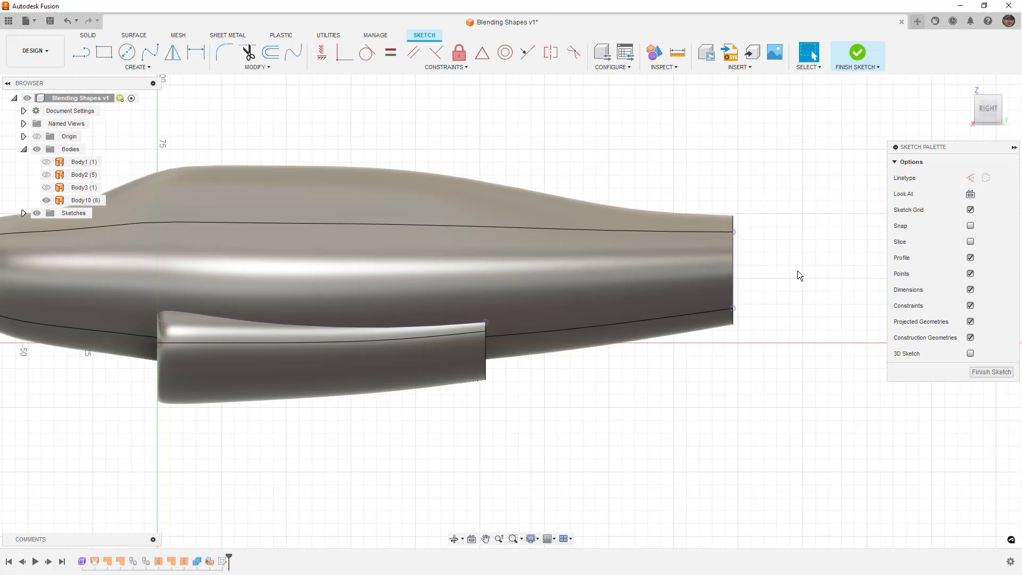
Step: Draw a fit point spline to the rear end edge, make it curvature-continuous with the runner edge, and finish the sketch
left_click(150, 52)
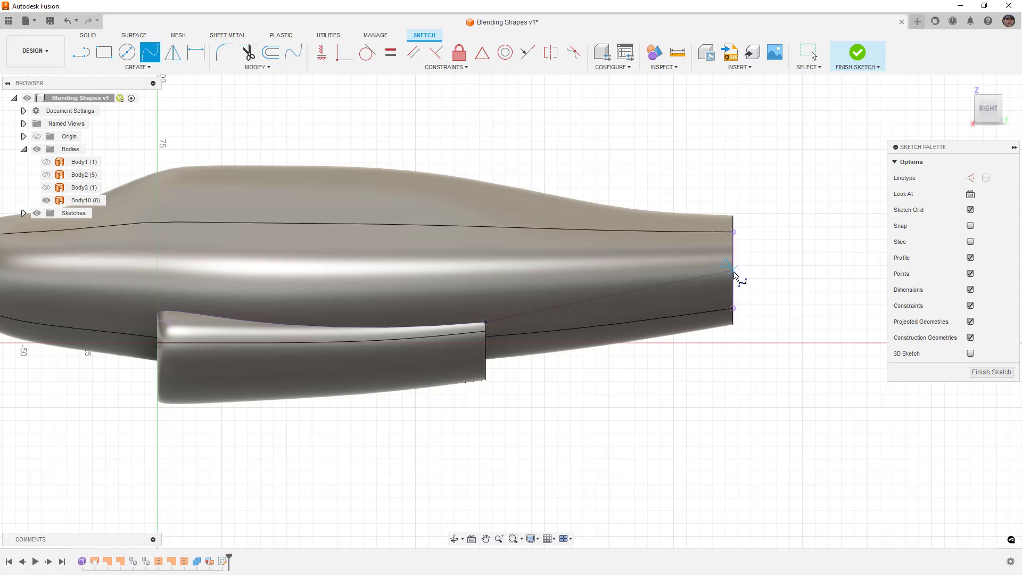
left_click(733, 270)
left_click(740, 291)
left_click(572, 53)
left_click(532, 314)
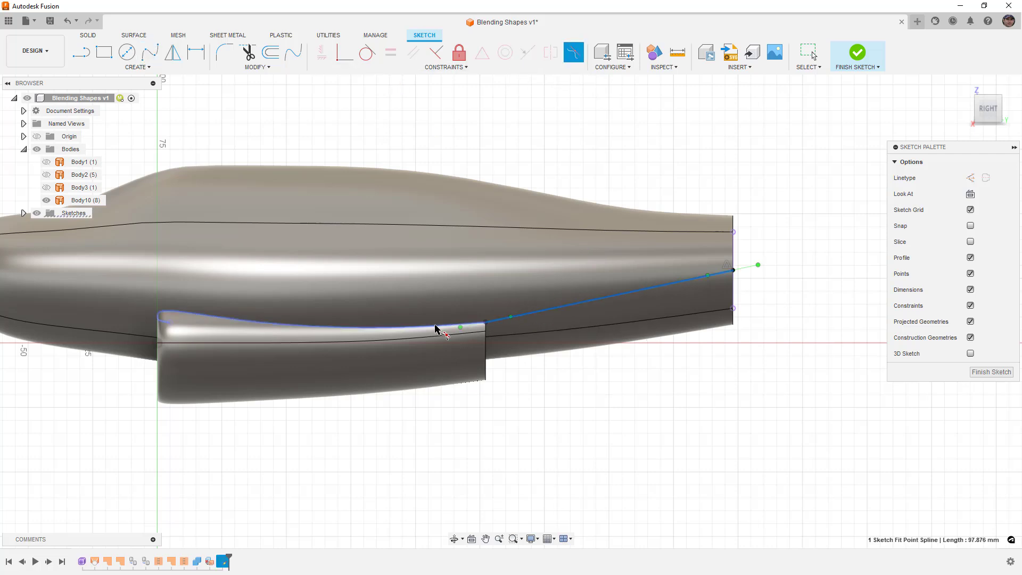
left_click(435, 329)
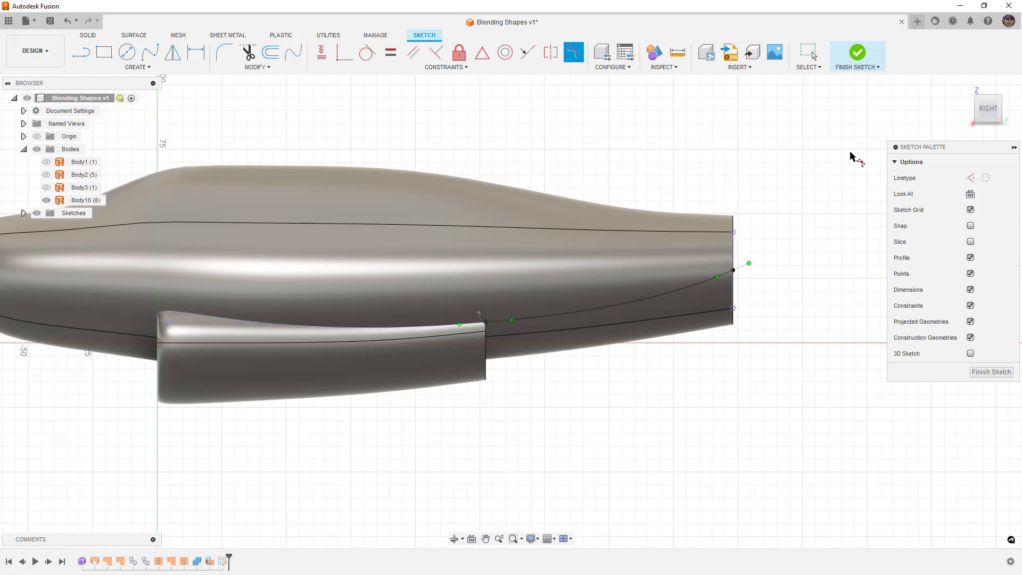
left_click(857, 54)
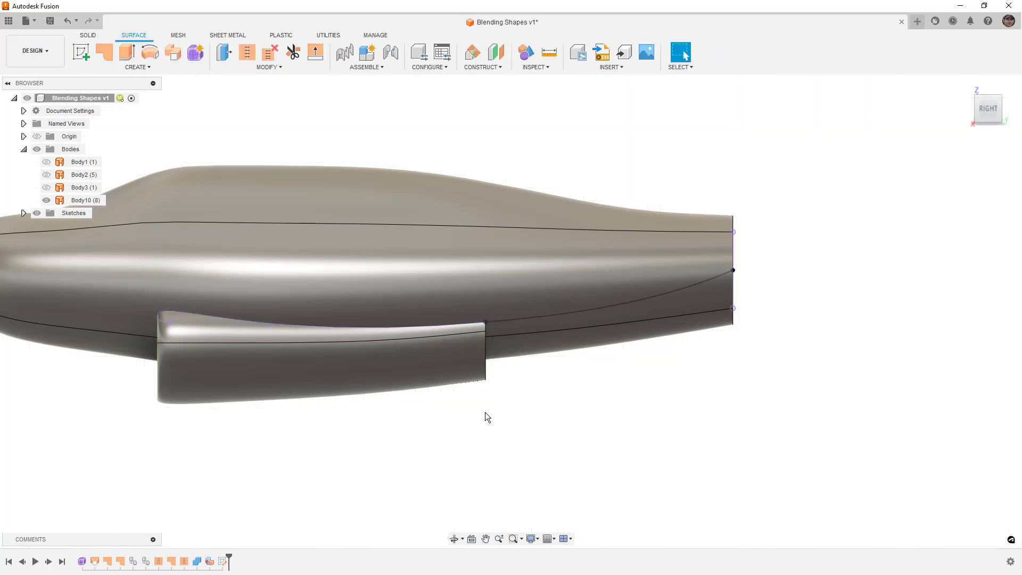
Step: Split the two fuselage side faces using the sketch spline as the splitting tool
left_click(299, 68)
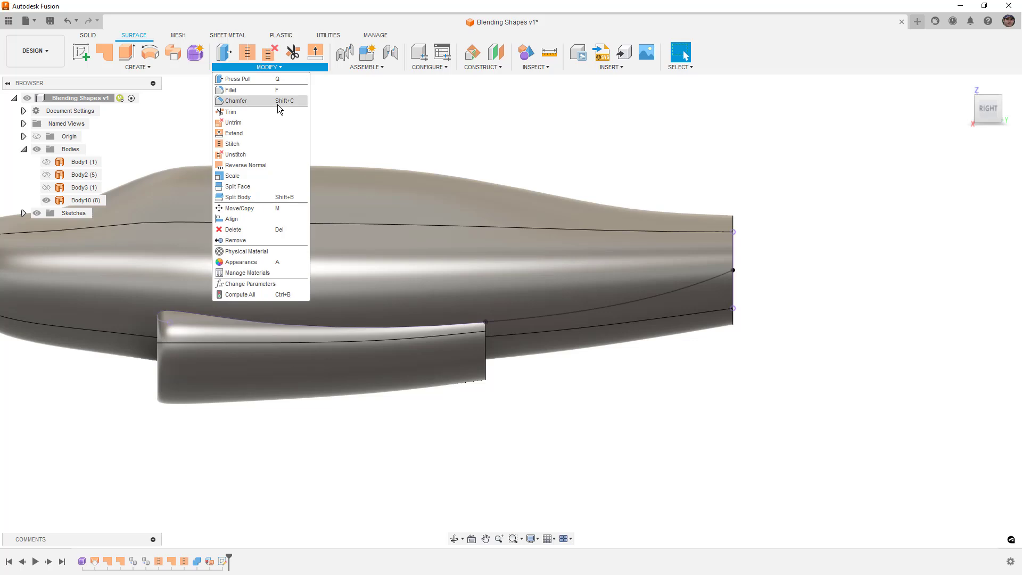
left_click(252, 187)
left_click(630, 289)
scroll(630, 289, "down", 5)
middle_click_drag(630, 289, 655, 340, "shift")
left_click(690, 289)
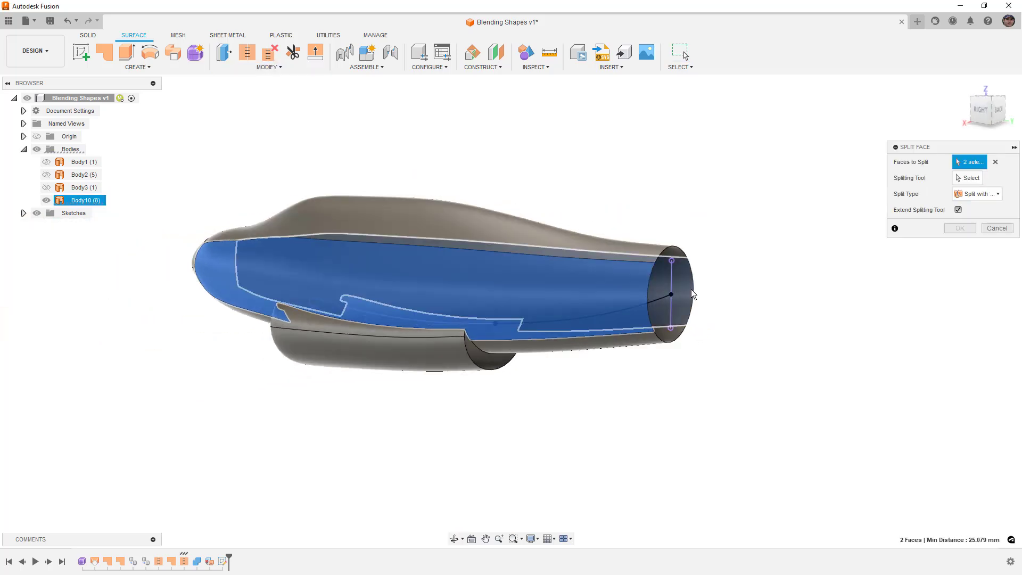
left_click(968, 177)
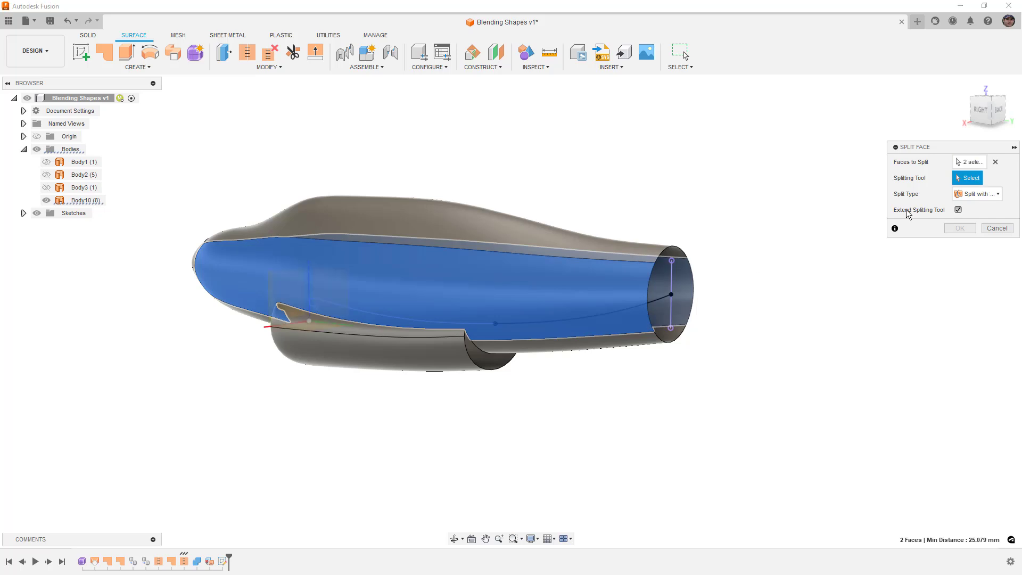
left_click(655, 304)
left_click(959, 228)
Step: Select the rear cylinder faces and the adjacent strip face, then clear the selection
middle_click_drag(781, 321, 534, 306, "shift")
left_click(654, 276)
left_click(689, 290, "shift")
left_click(439, 260, "shift")
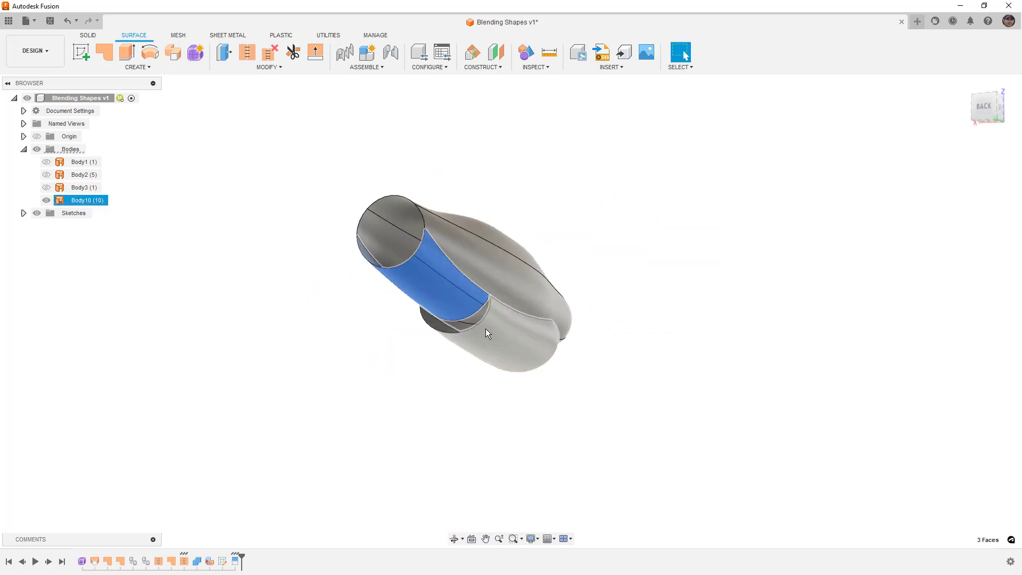
middle_click_drag(487, 329, 570, 250, "shift")
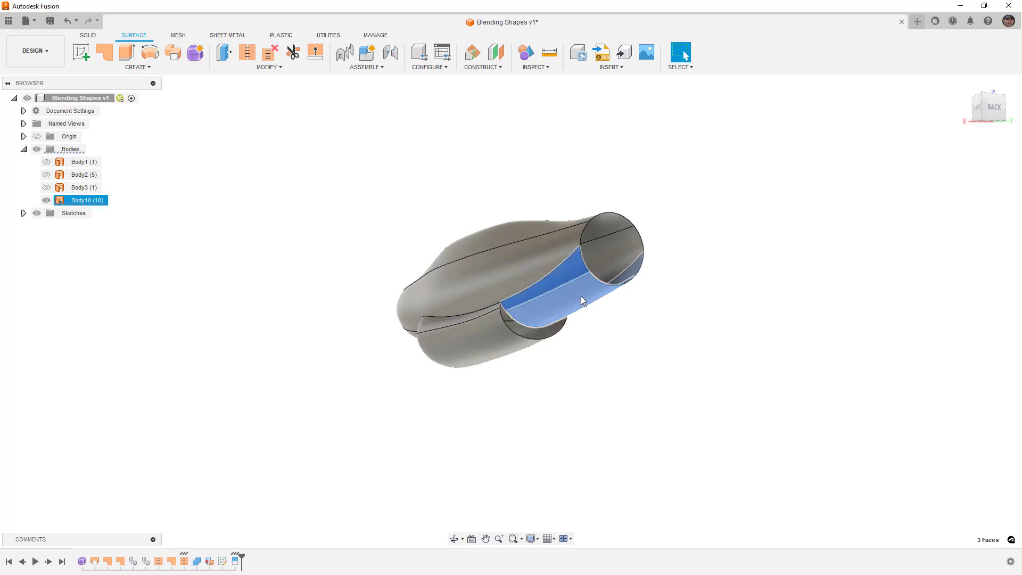
left_click(682, 326)
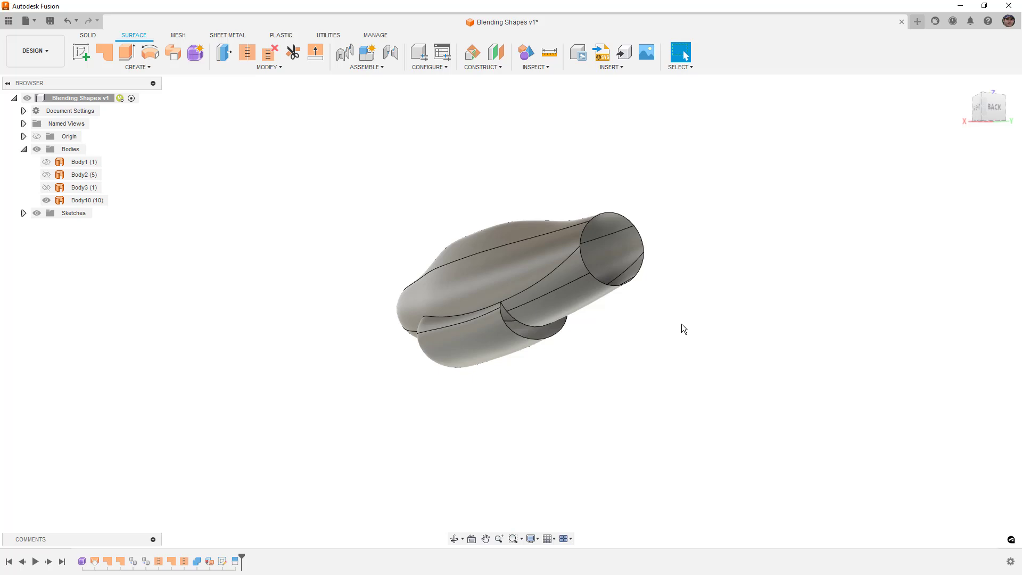
scroll(598, 318, "up", 1)
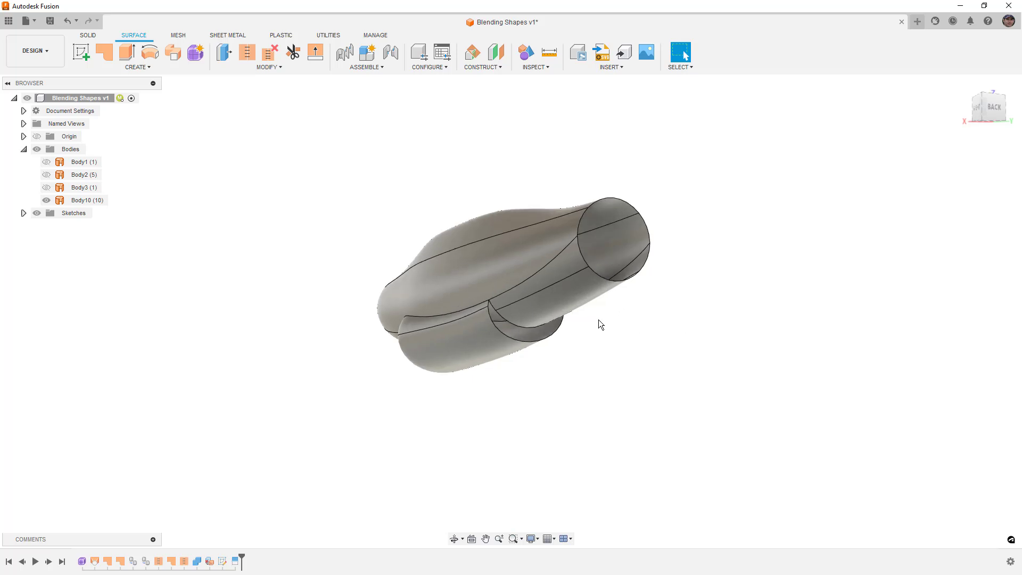
Step: Unstitch the intake face from Body10 with chain selection turned off
left_click(270, 52)
left_click(947, 178)
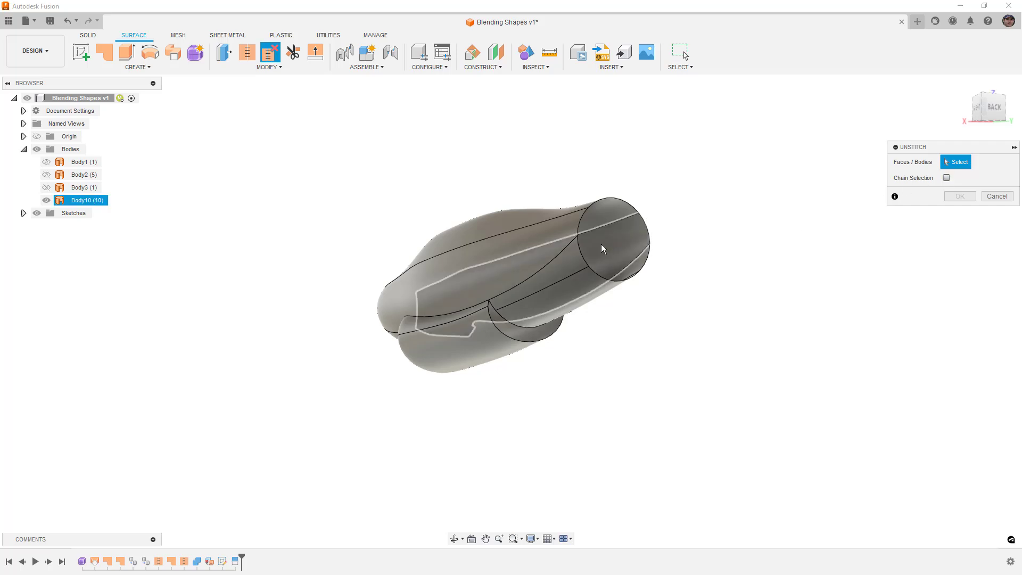
left_click(565, 259)
middle_click_drag(652, 273, 330, 311, "shift")
left_click(959, 196)
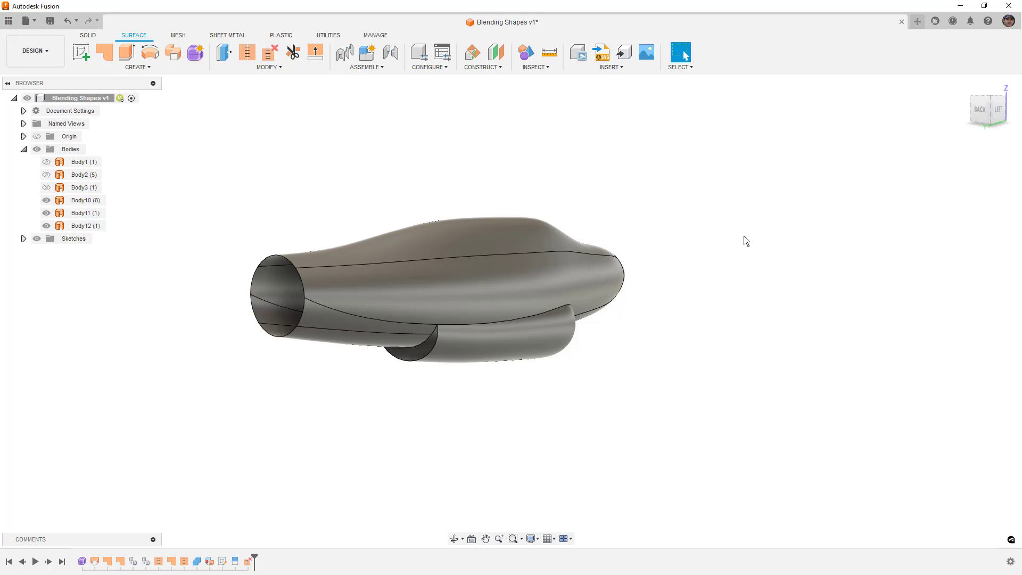
middle_click_drag(702, 238, 85, 229, "shift")
Step: Select Body11 and Body12 and toggle Body11 and Body10 visibility to inspect the separated faces
left_click(83, 226)
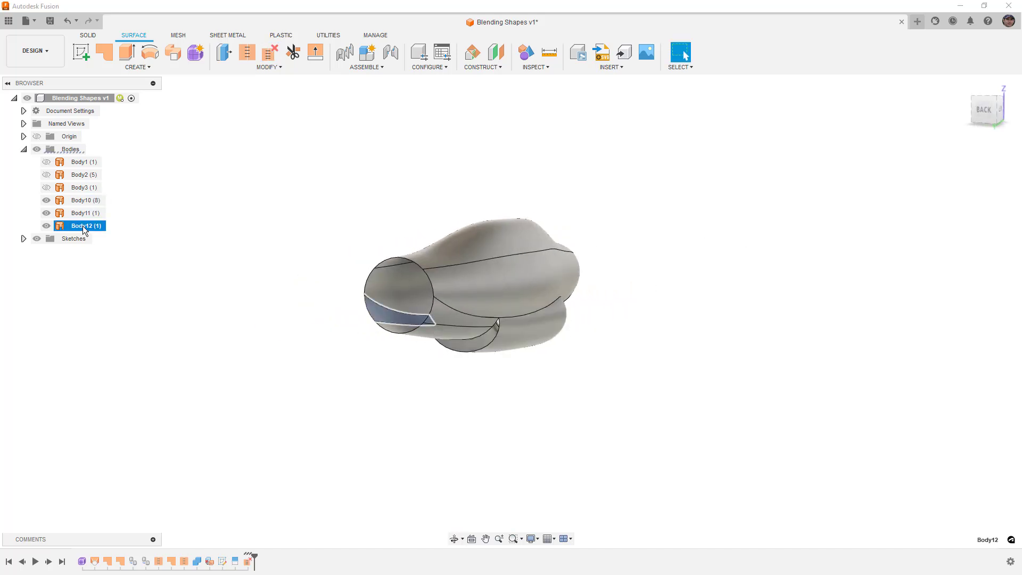
left_click(46, 216, "shift")
left_click(47, 214)
left_click(45, 201, "shift")
left_click(46, 201)
left_click(46, 201)
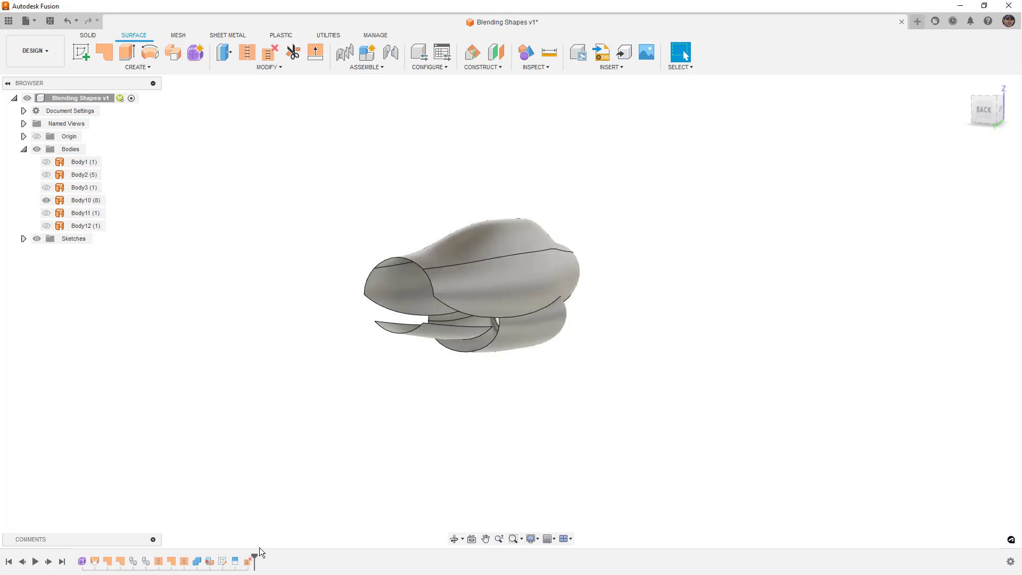
Step: Re-edit and reapply the unstitch feature, then make Body11, Body12 and Body13 visible
double_click(184, 561)
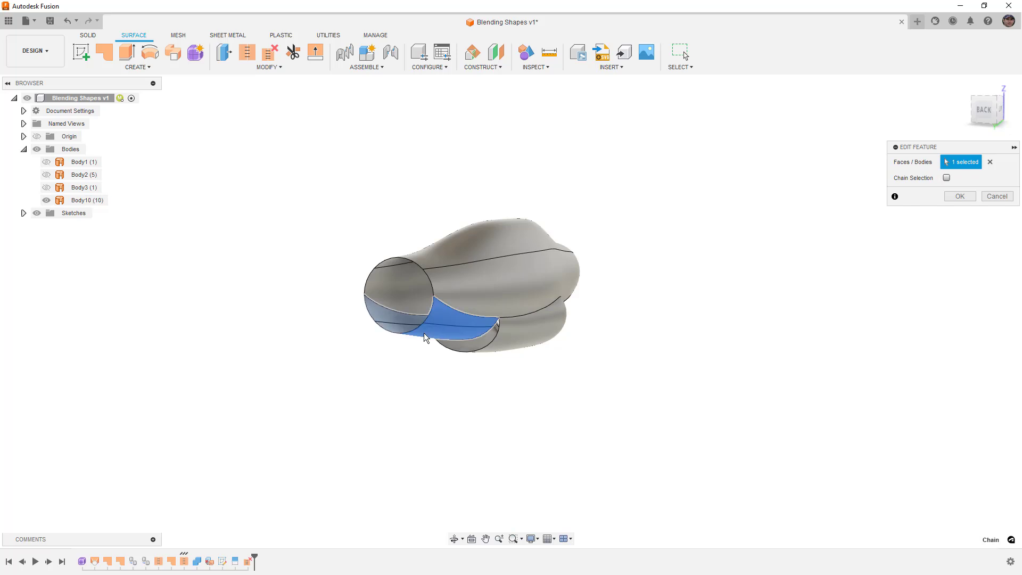
left_click(960, 197)
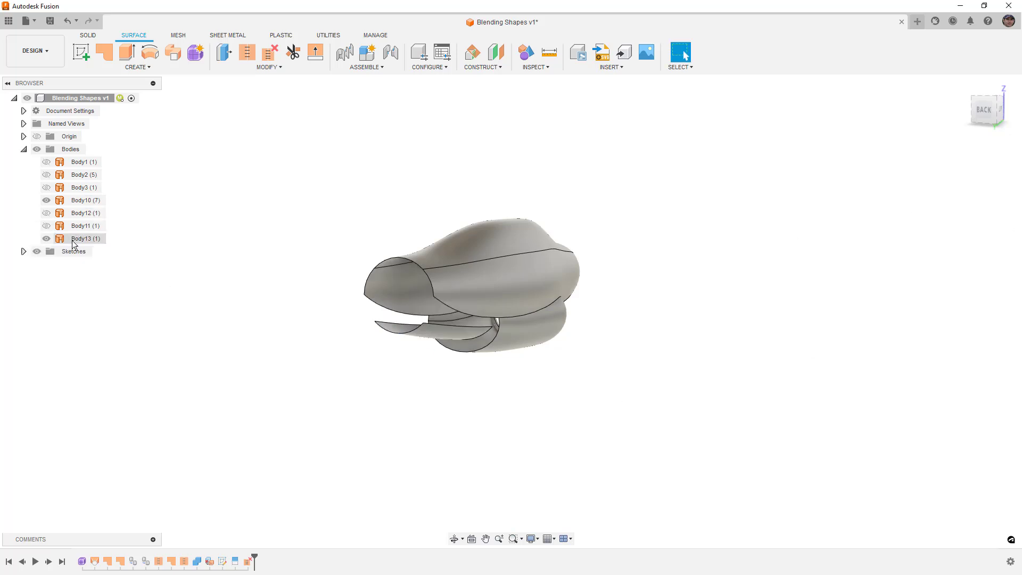
left_click(46, 238)
left_click(46, 225)
left_click(47, 213)
middle_click_drag(173, 272, 183, 269, "shift")
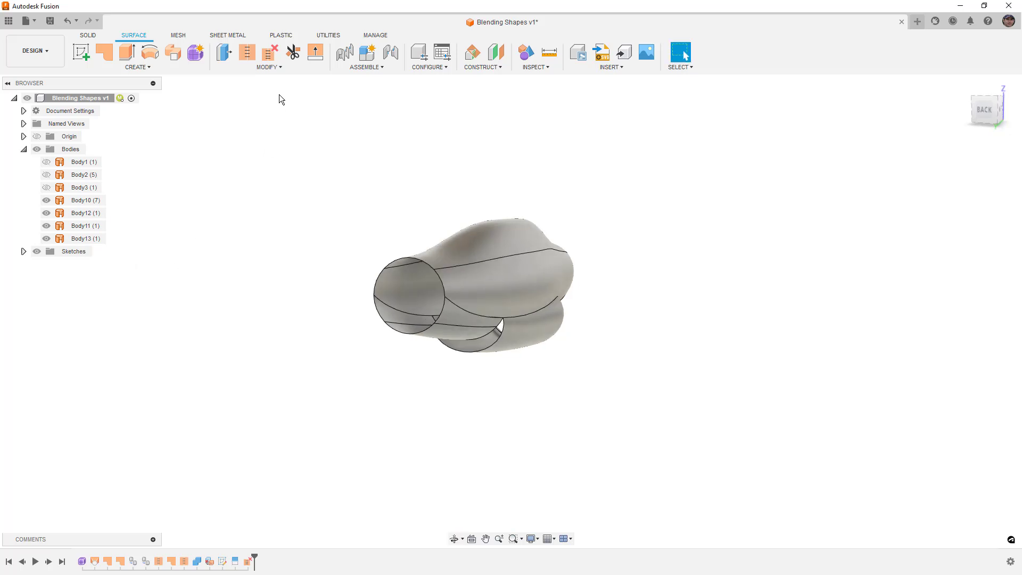
Step: Stitch Body11, Body12 and Body13 into new Body14 at 0.10 mm tolerance
left_click(247, 52)
left_click(442, 315)
left_click(429, 331)
left_click(397, 316)
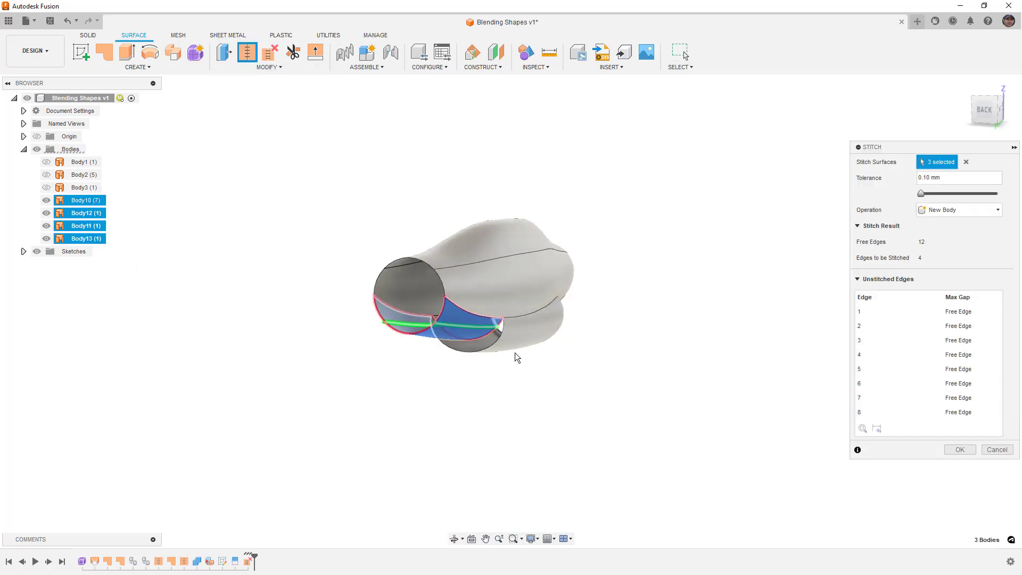
left_click(960, 450)
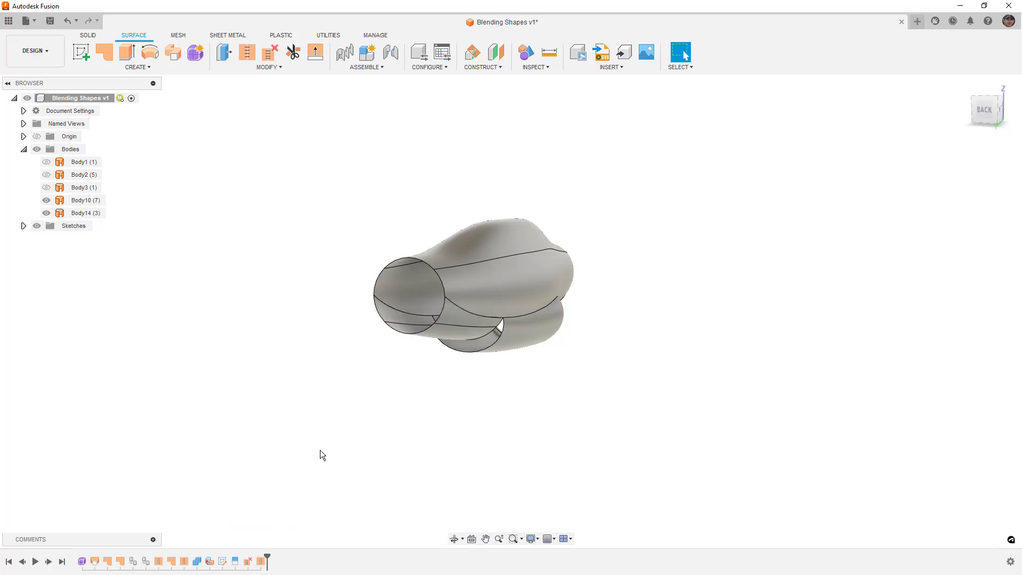
left_click(497, 337)
scroll(499, 336, "up", 3)
left_click(522, 413)
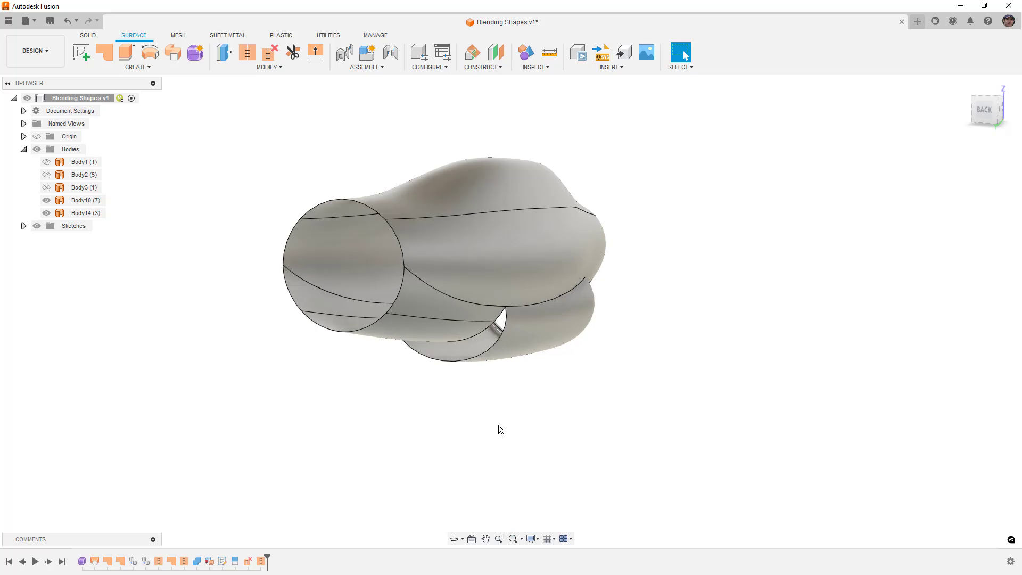
Step: Start a loft with the lower circular edge and the larger circle as its two profiles
left_click(167, 68)
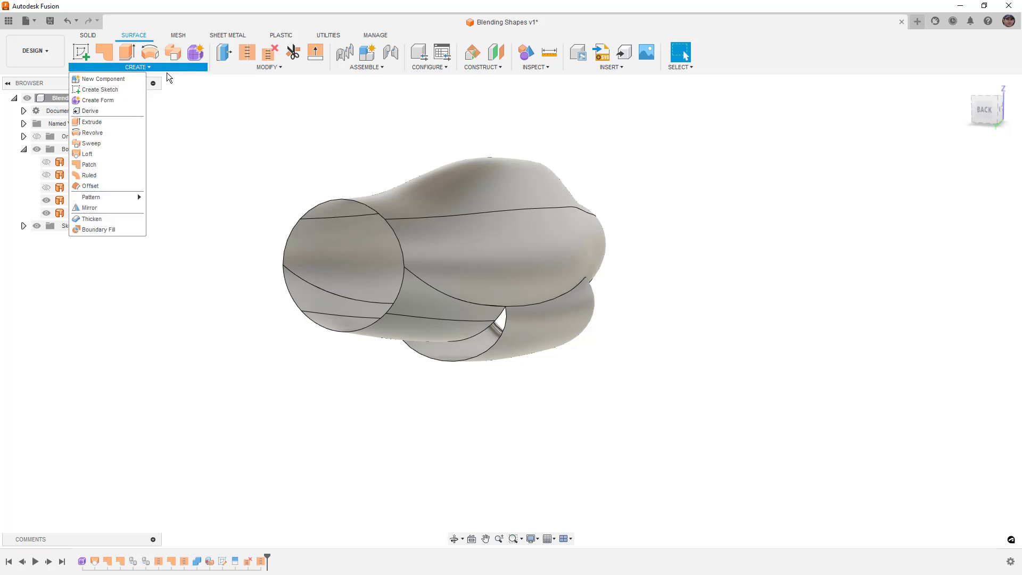
left_click(112, 155)
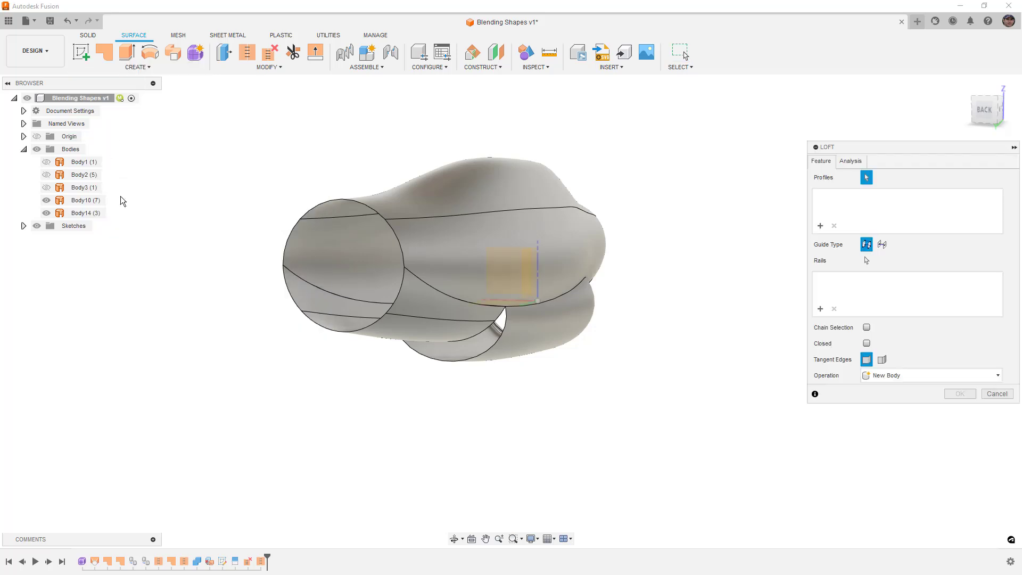
left_click(508, 320)
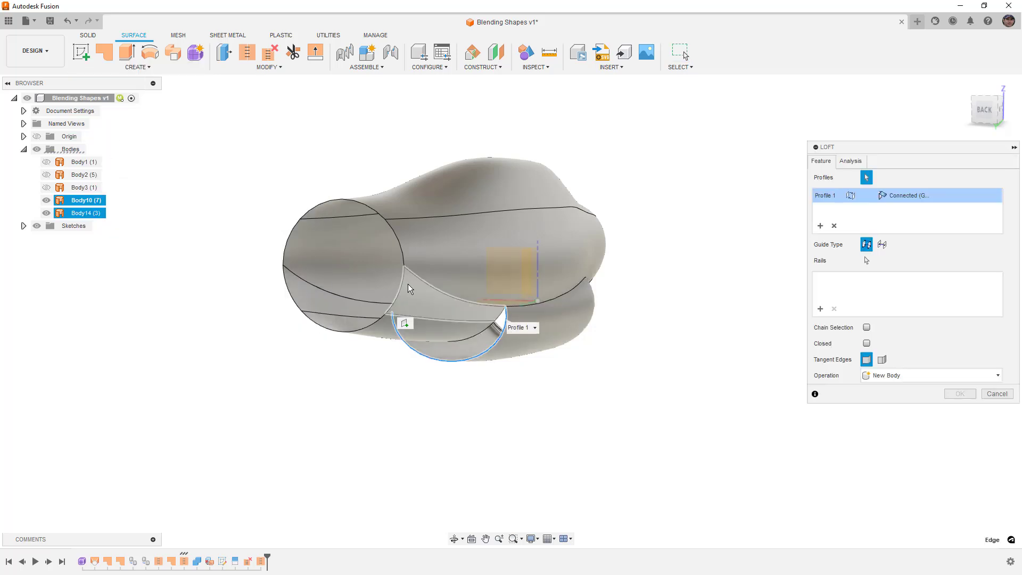
left_click(405, 283)
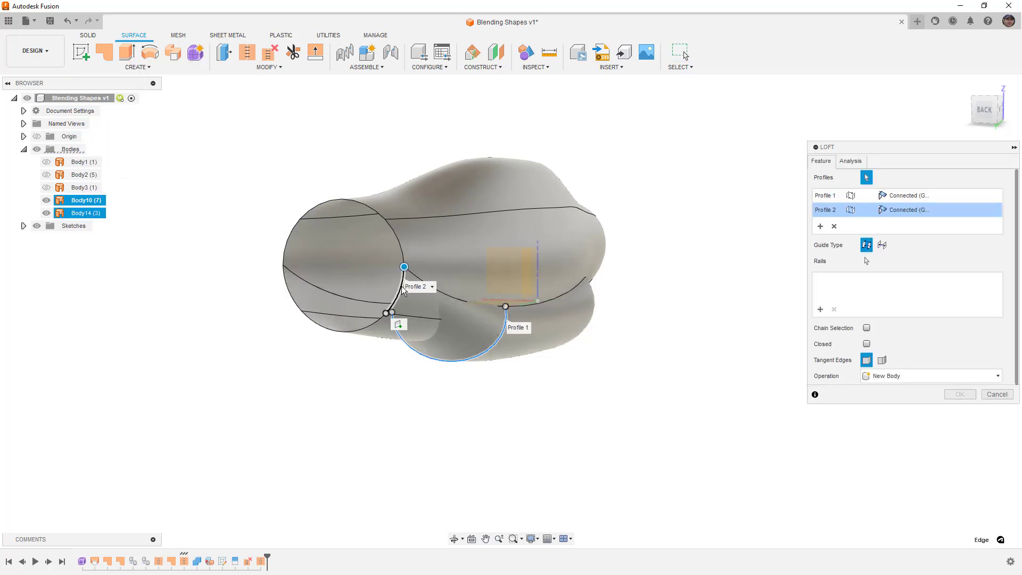
left_click(283, 285)
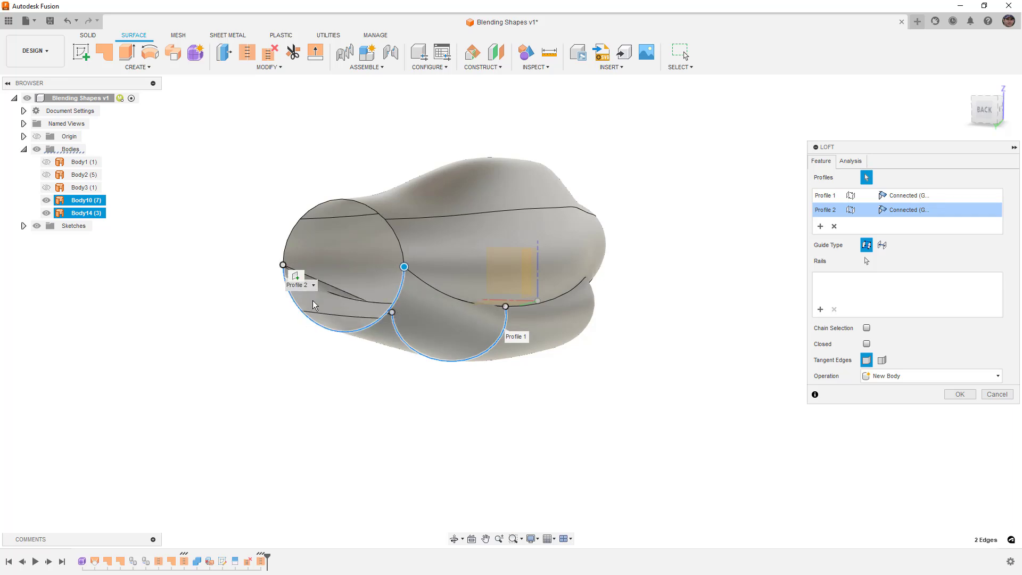
Step: Add two guide rails to the loft and reselect the second profile to clear the rail error
left_click(820, 309)
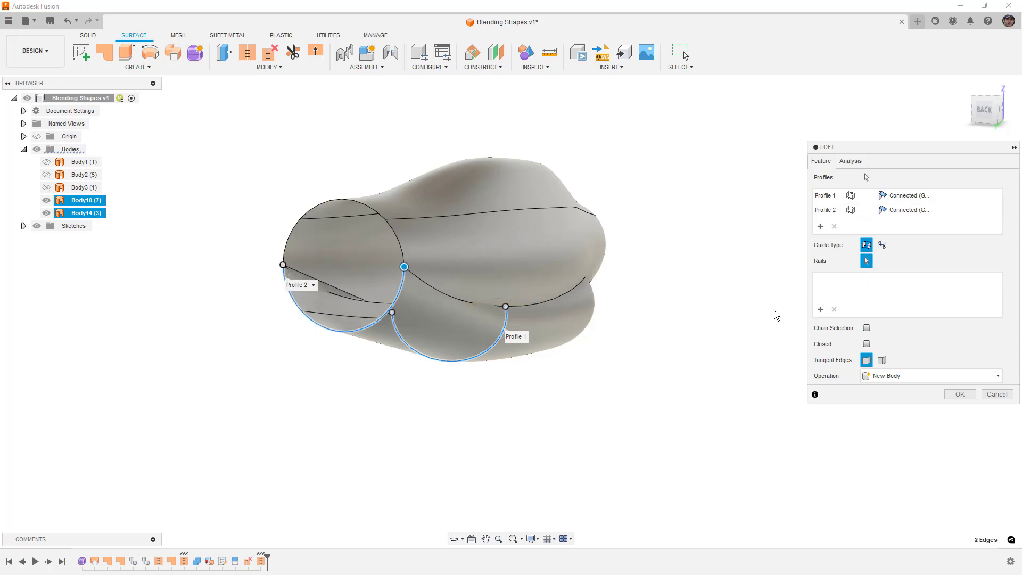
left_click(476, 303)
middle_click_drag(434, 324, 529, 327, "shift")
left_click(573, 317)
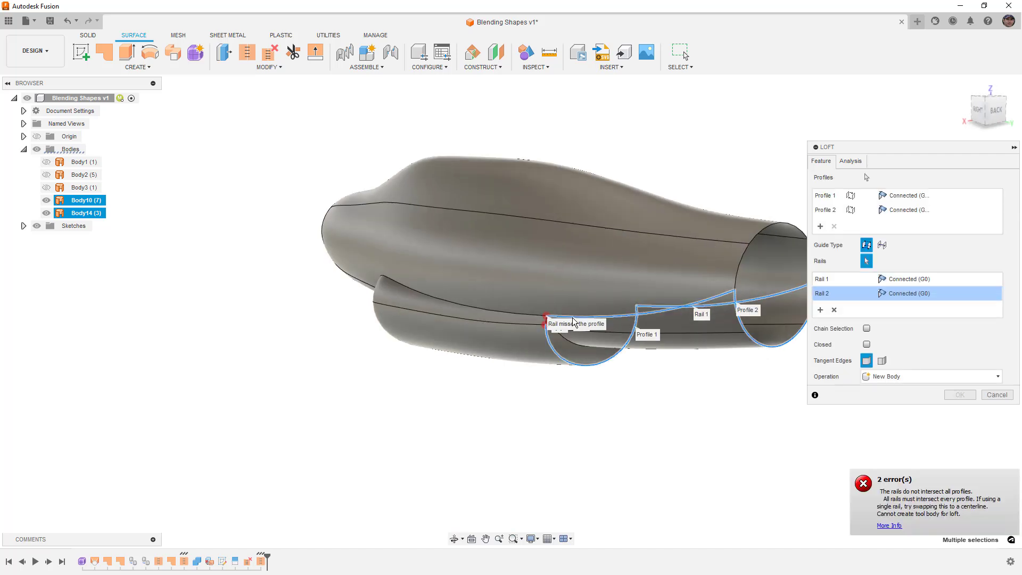
scroll(558, 327, "up", 5)
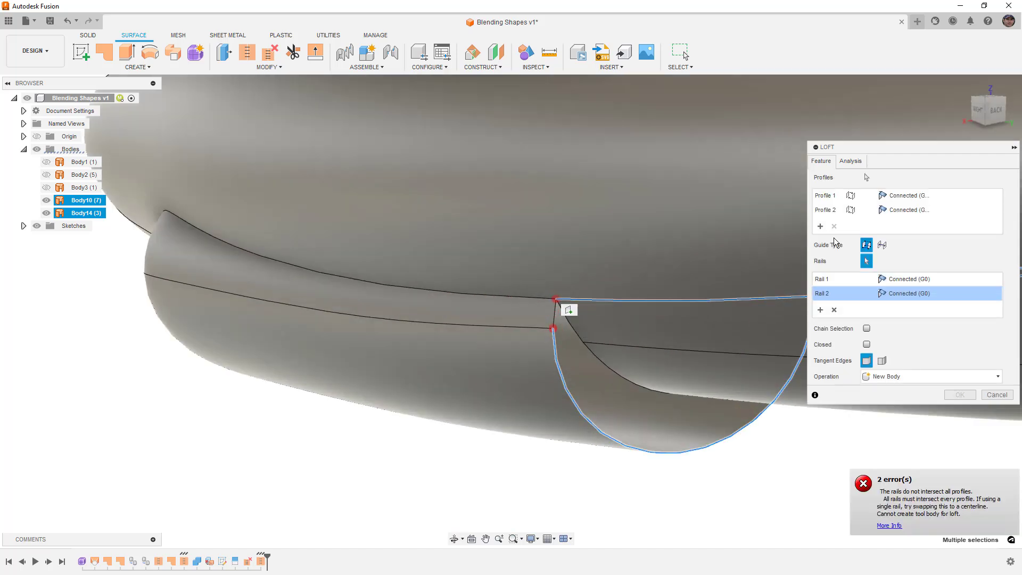
left_click(827, 213)
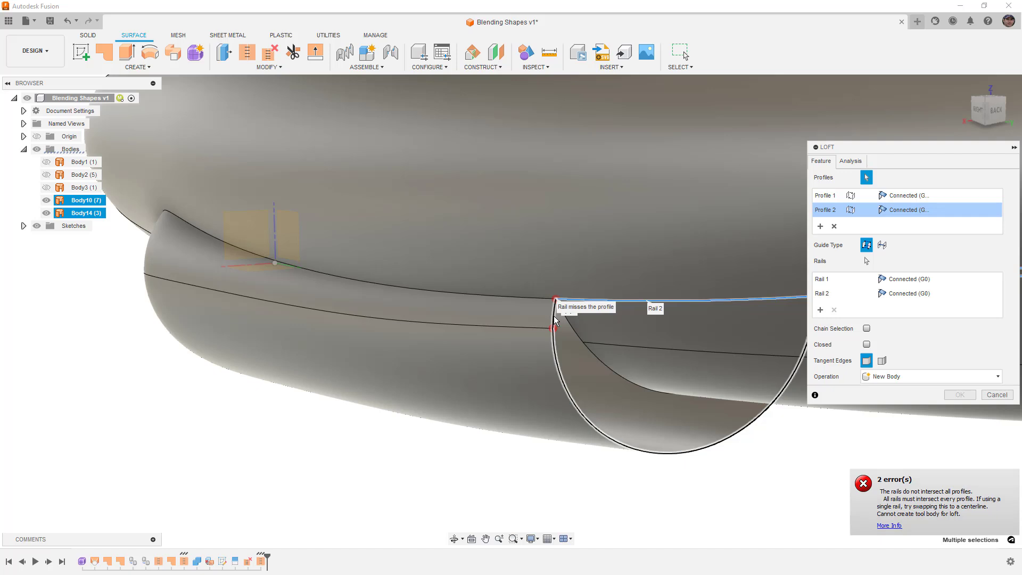
scroll(501, 308, "down", 5)
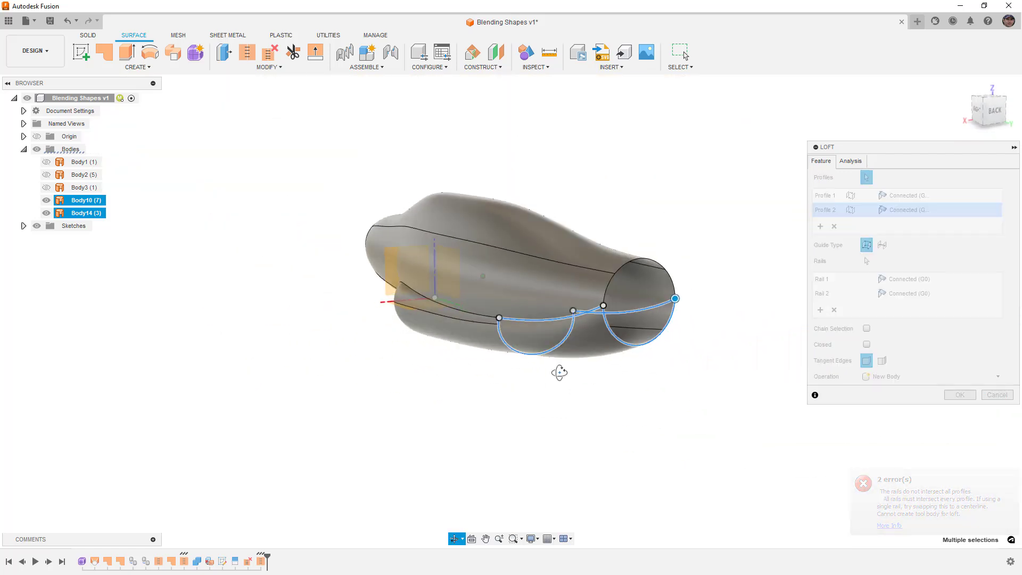
scroll(598, 338, "up", 2)
Step: Set Profile 1 continuity to Curvature (G2) and Profile 2 to Tangent (G1)
left_click(906, 195)
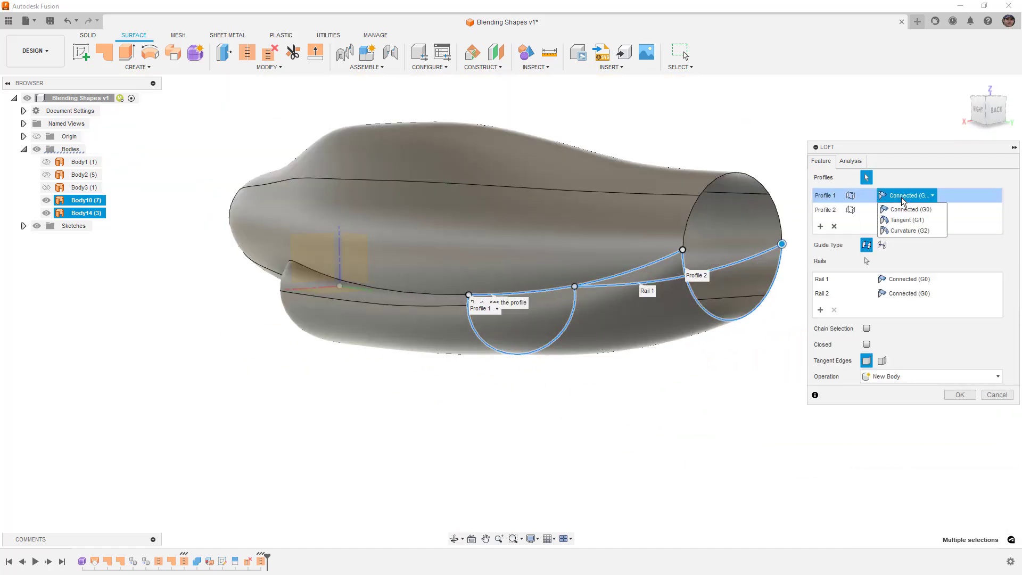
left_click(907, 220)
left_click(906, 195)
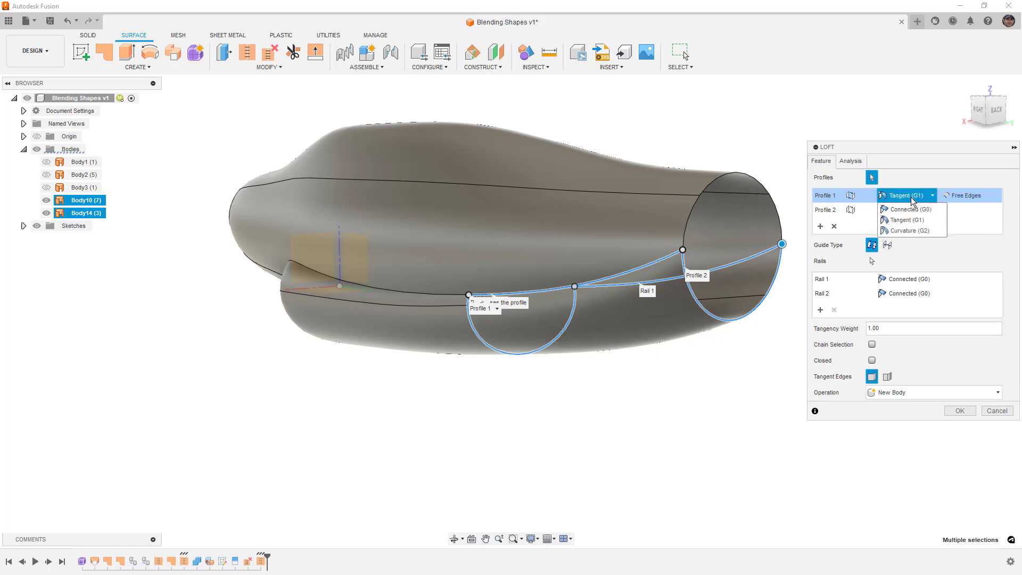
left_click(910, 231)
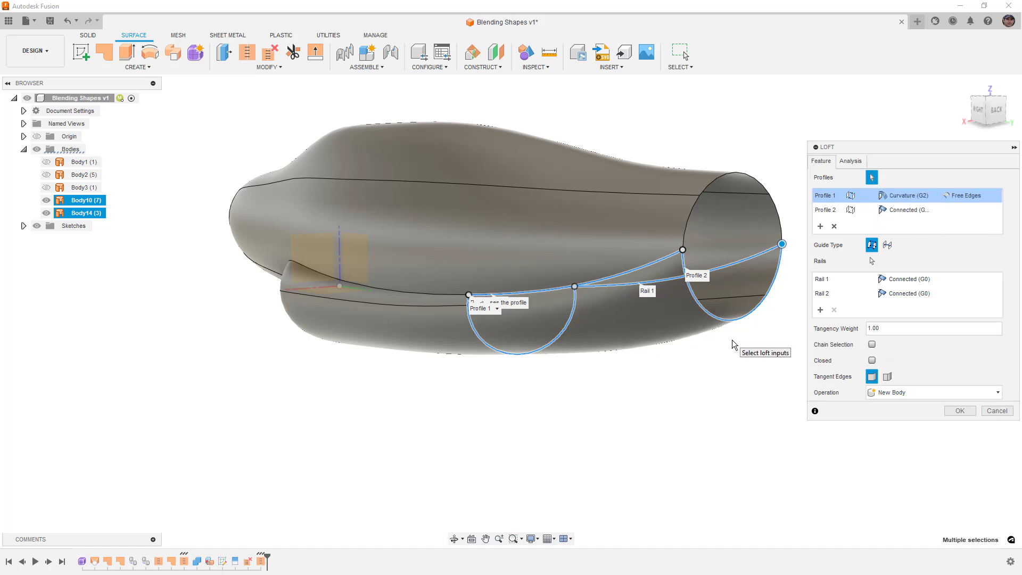
left_click(908, 212)
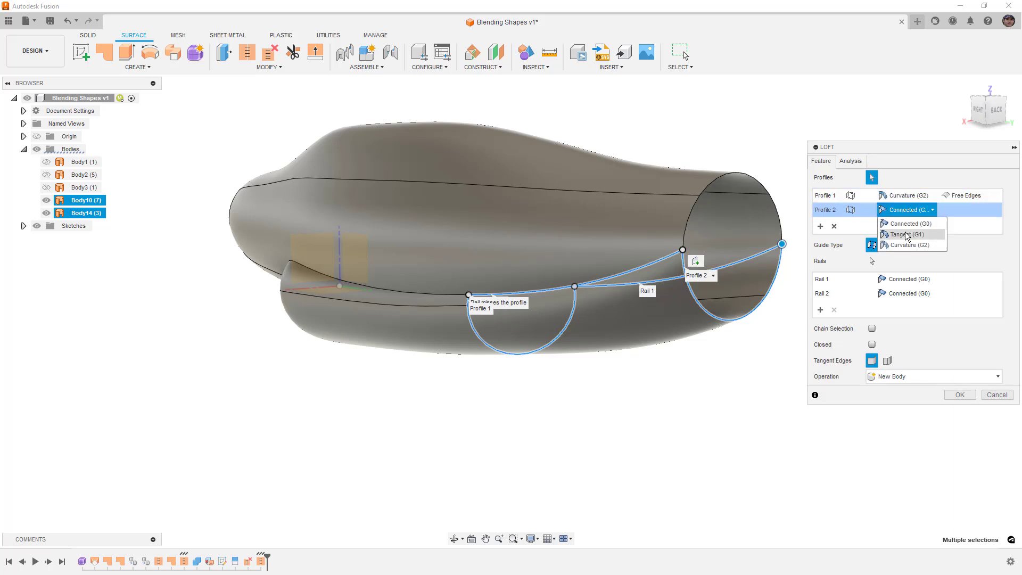
left_click(906, 234)
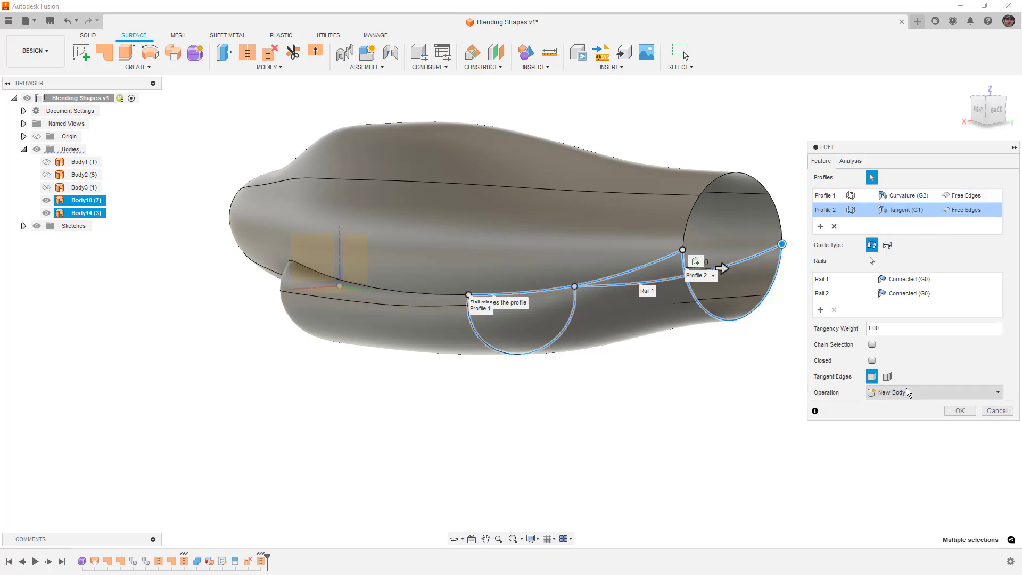
Step: Create the loft as Body15, switch to the RIGHT view, and hide Body14
left_click(962, 411)
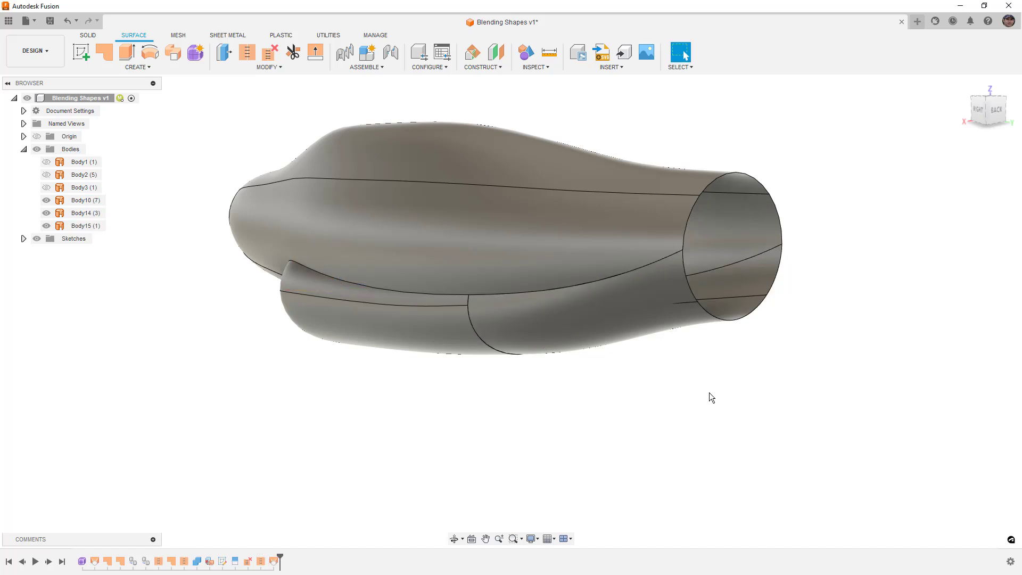
middle_click_drag(708, 396, 639, 373, "shift")
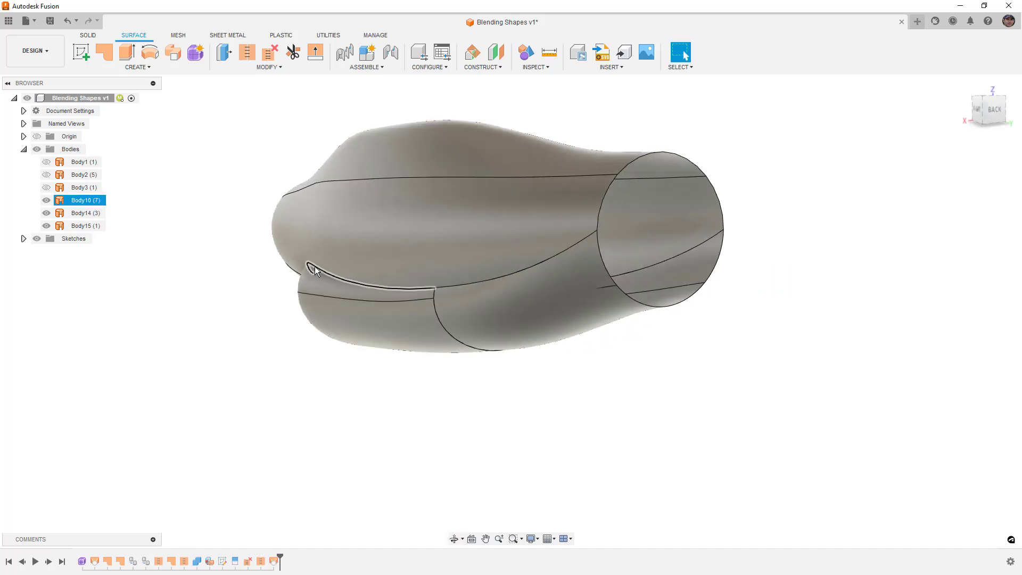
left_click(977, 111)
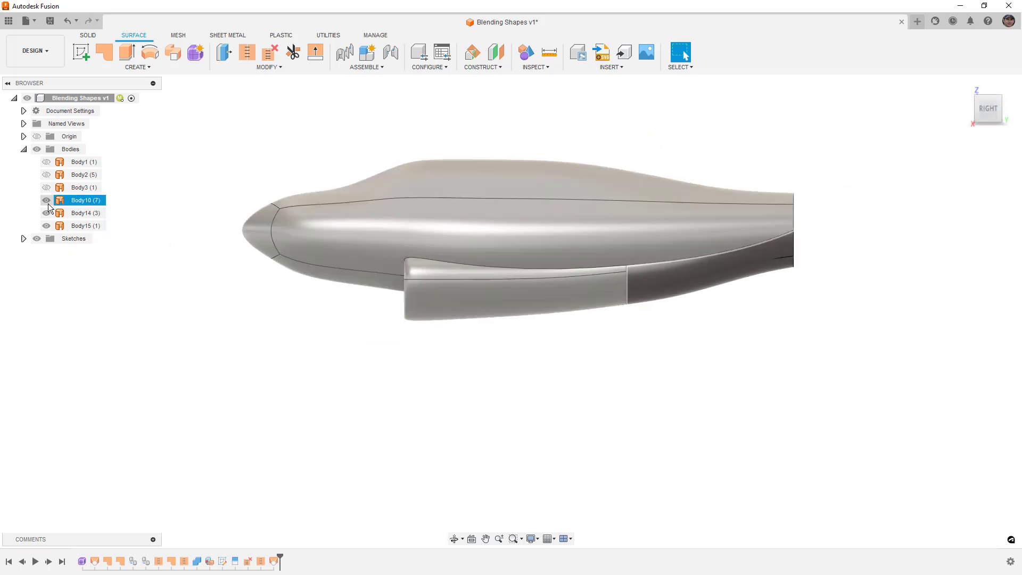
left_click(47, 214)
middle_click_drag(561, 307, 548, 319, "shift")
Step: Stitch fuselage Body10 and loft Body15 into new Body16 at 0.10 mm tolerance
left_click(247, 52)
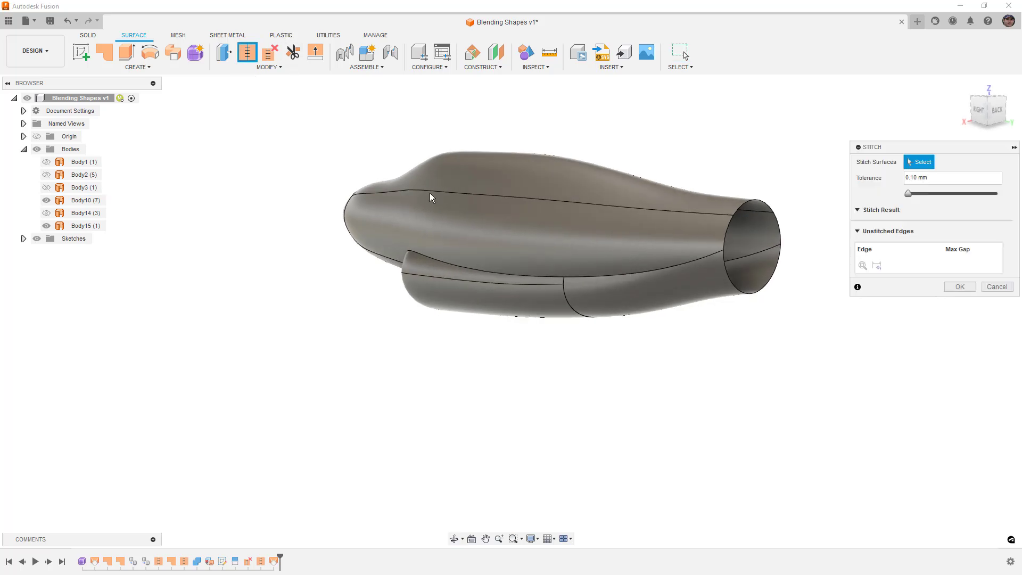
left_click(546, 259)
left_click(627, 294)
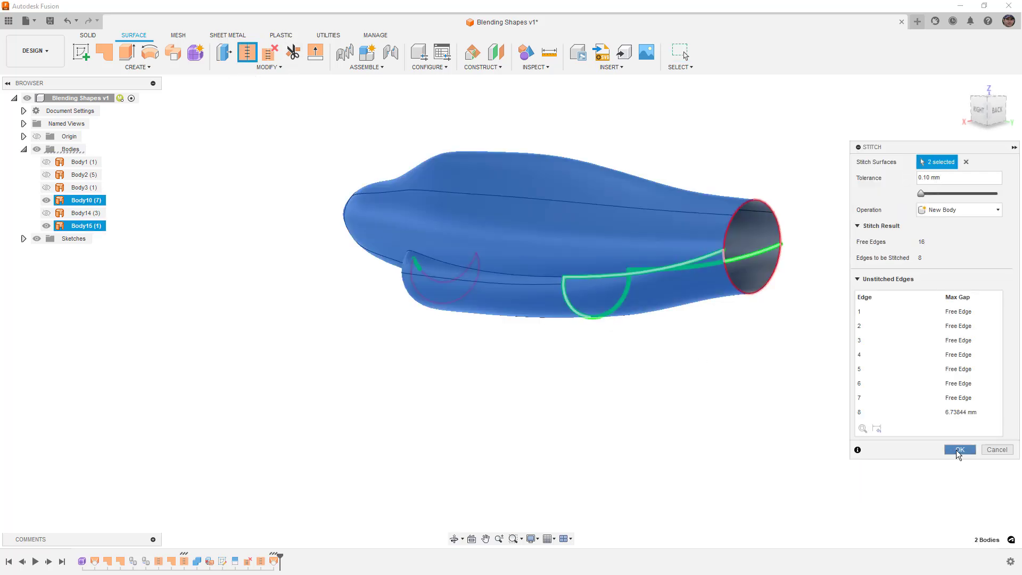
left_click(958, 449)
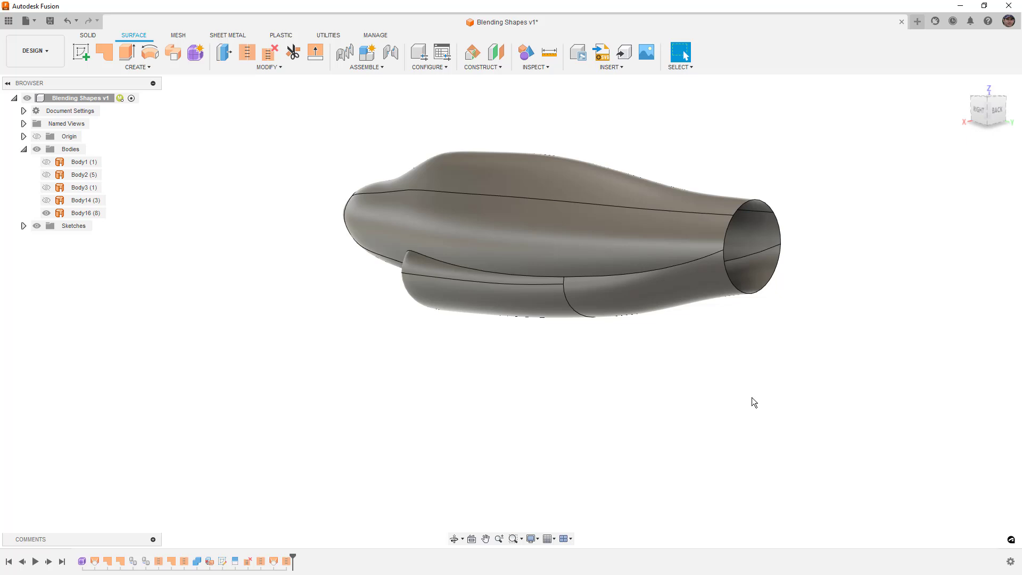
middle_click_drag(746, 398, 766, 387, "shift")
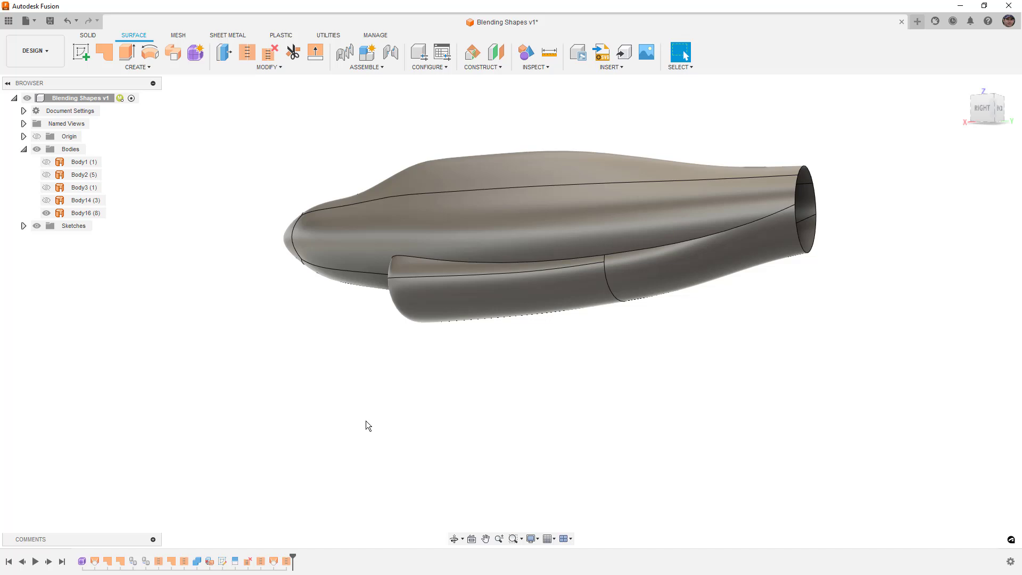
Step: Hide Body16, show Body1, Body2 and Body3, and return to the right side view
left_click(46, 213)
left_click(46, 162)
left_click(47, 162)
left_click(46, 174)
left_click(46, 187)
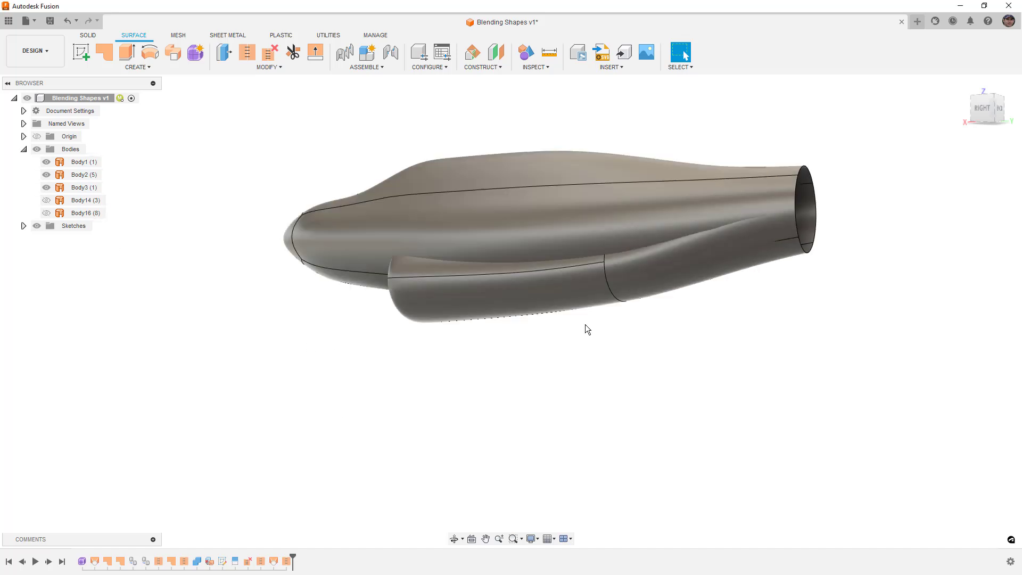
middle_click_drag(590, 325, 648, 325, "shift")
left_click(648, 325)
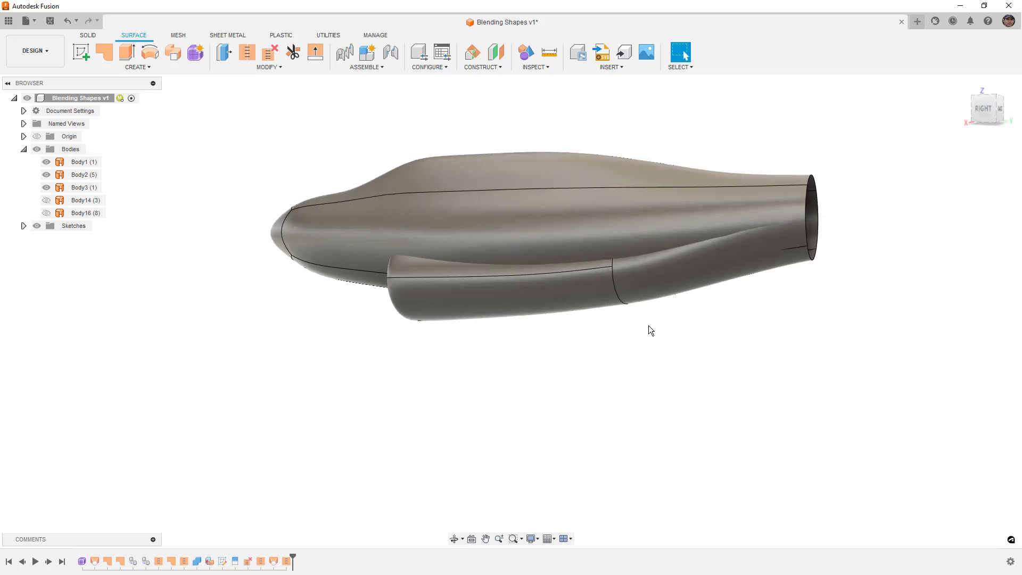
Step: Stitch Body3, Body1 and Body2 into a single body, Body17
left_click(532, 214)
left_click(246, 51)
left_click(678, 274)
left_click(628, 234)
left_click(580, 294)
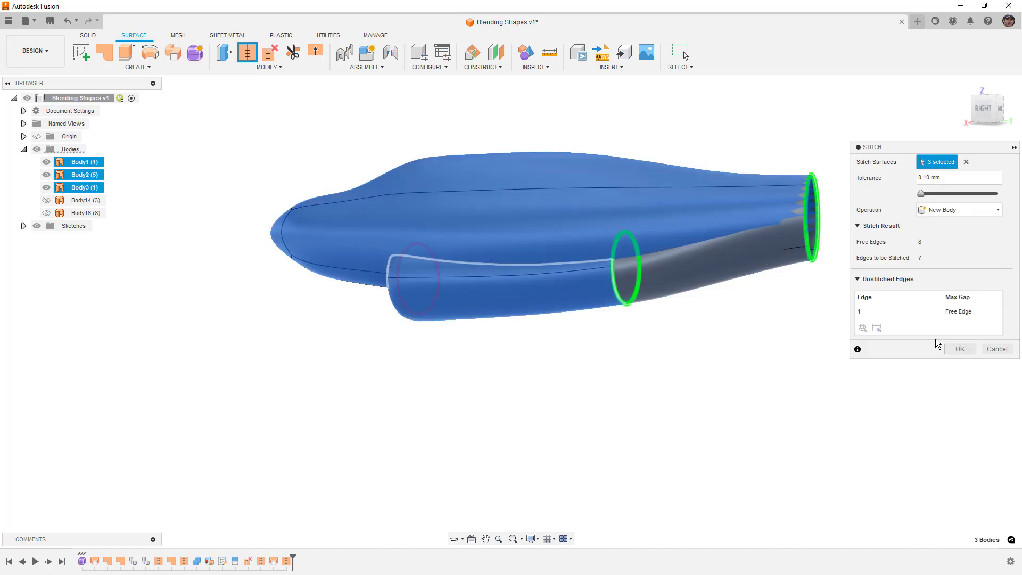
left_click(960, 349)
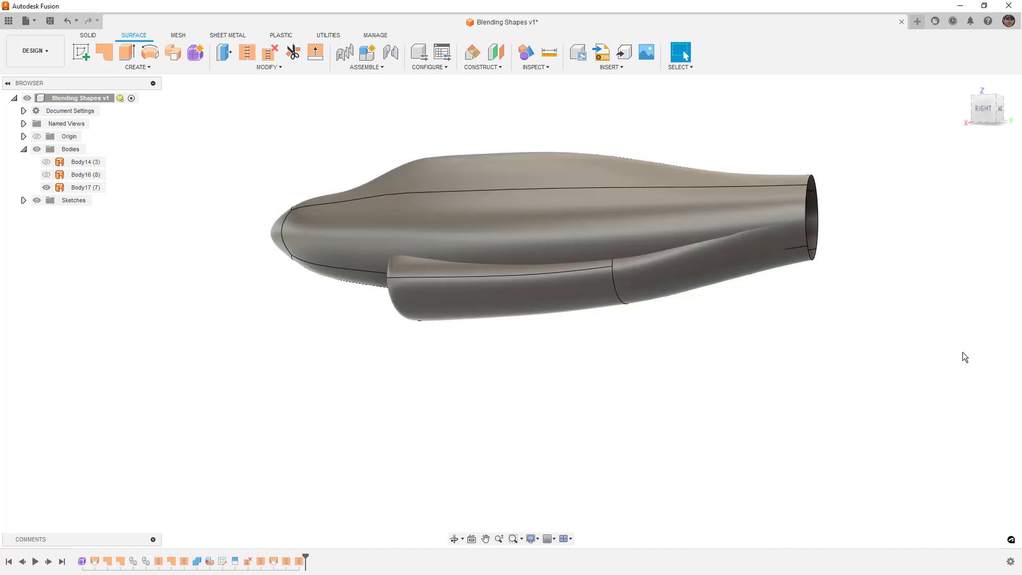
Step: Toggle Body16 and Body17 visibility to compare the two stitched bodies
left_click(97, 189)
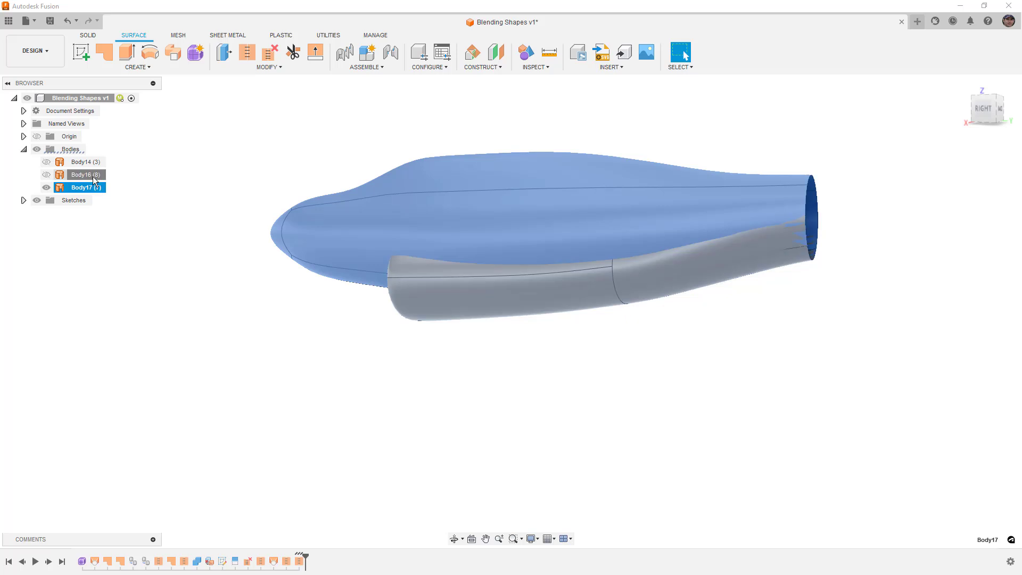
left_click(93, 177)
left_click(126, 201)
left_click(47, 175)
mouse_move(183, 237)
middle_mouse_down("shift")
mouse_move(246, 238)
mouse_move(160, 231)
mouse_move(178, 232)
middle_mouse_up("shift")
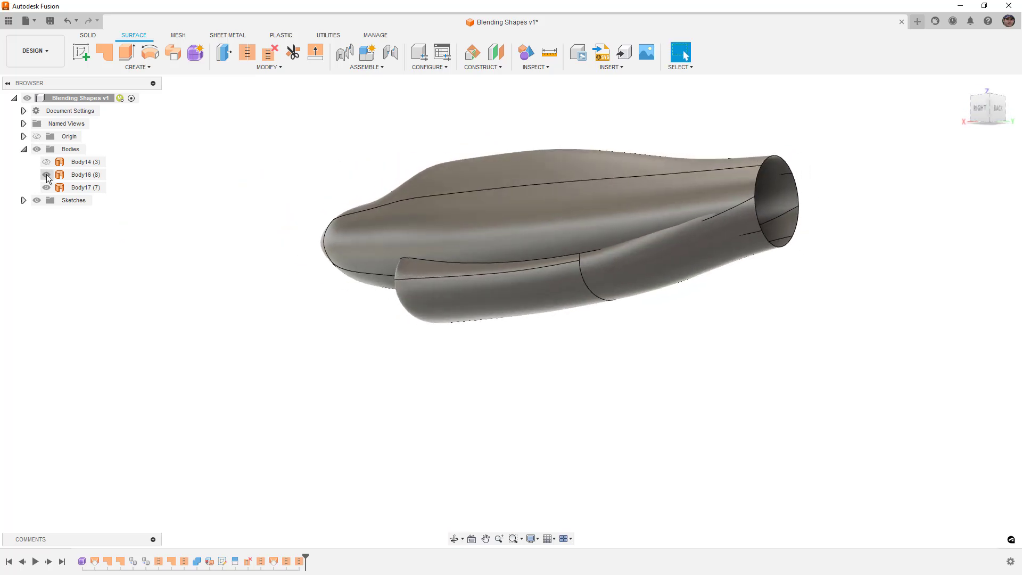
left_click(47, 180)
left_click(46, 176)
left_click(46, 188)
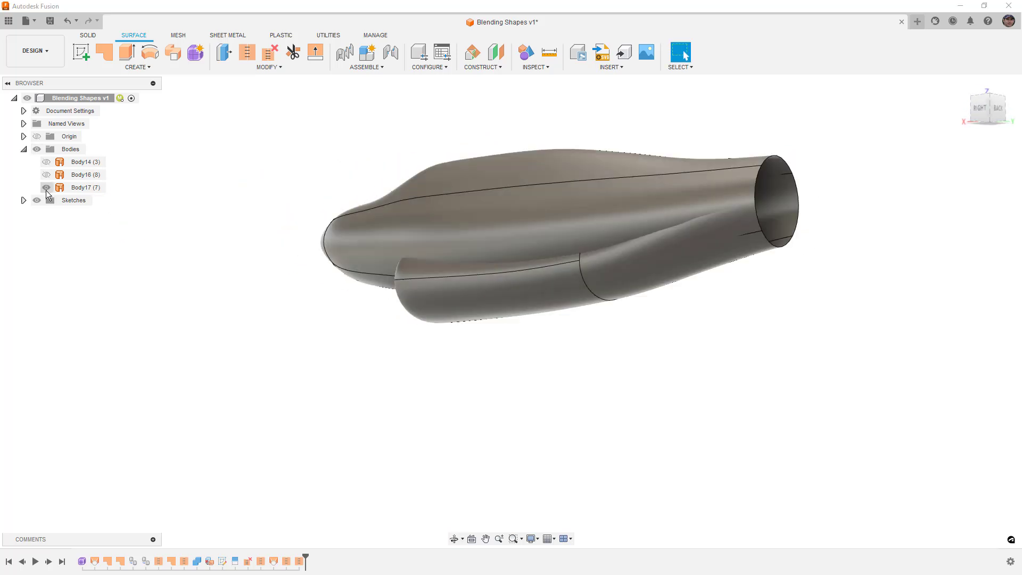
Step: Delete the Body17 stitch, then hide fuselage Body2, leaving the Body1 and Body3 tube pieces
middle_click_drag(309, 254, 266, 262, "shift")
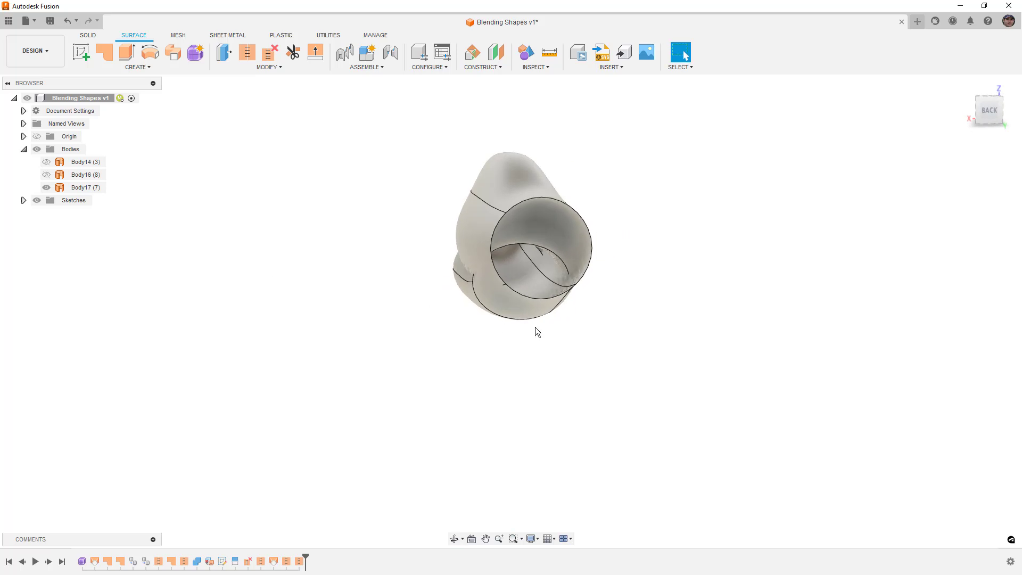
left_click(510, 311)
key("Delete")
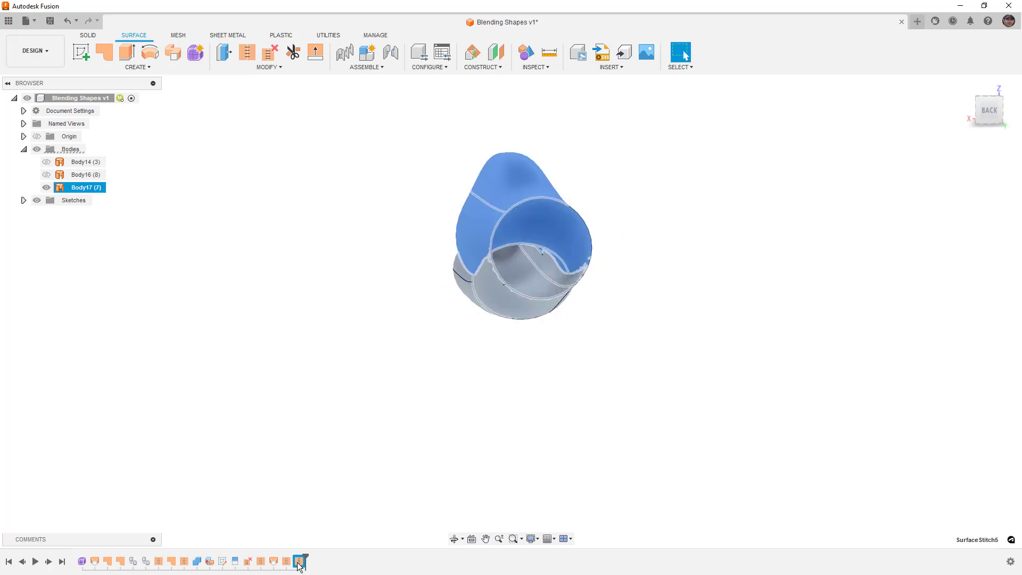
left_click(47, 213)
left_click(46, 213)
left_click(47, 200)
left_click(47, 200)
left_click(47, 187)
left_click(47, 188)
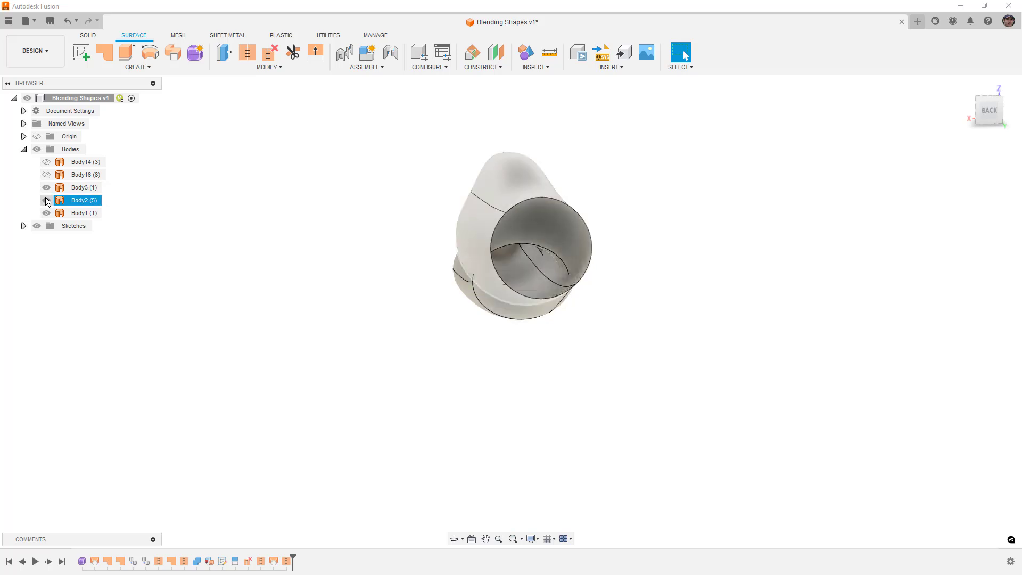
left_click(46, 200)
middle_click_drag(248, 290, 445, 379, "shift")
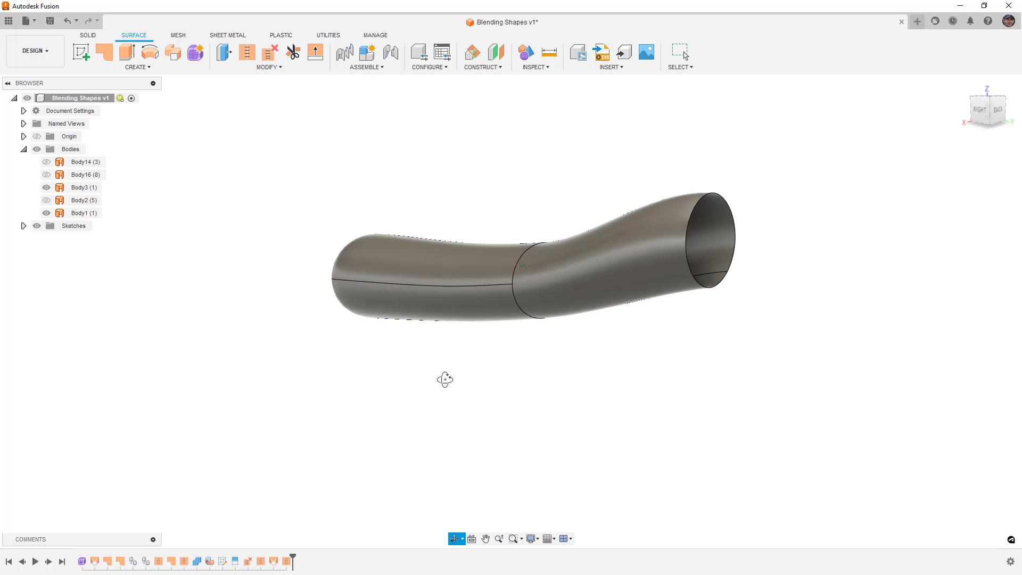
Step: Stitch tube surfaces Body1 and Body3 into Body18 and show fuselage Body2 again
left_click(245, 52)
left_click(547, 278)
left_click(480, 286)
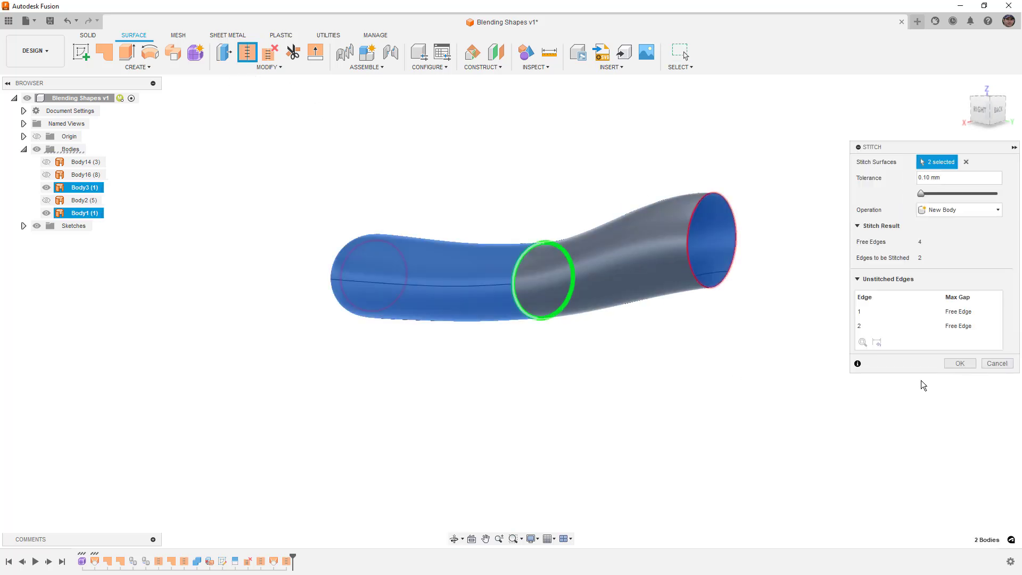
left_click(956, 364)
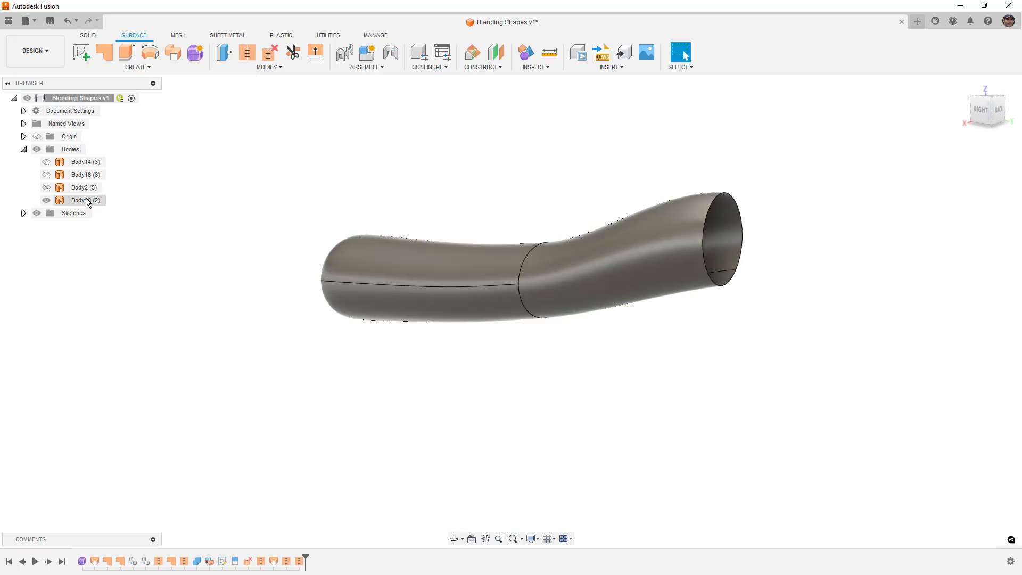
left_click(46, 187)
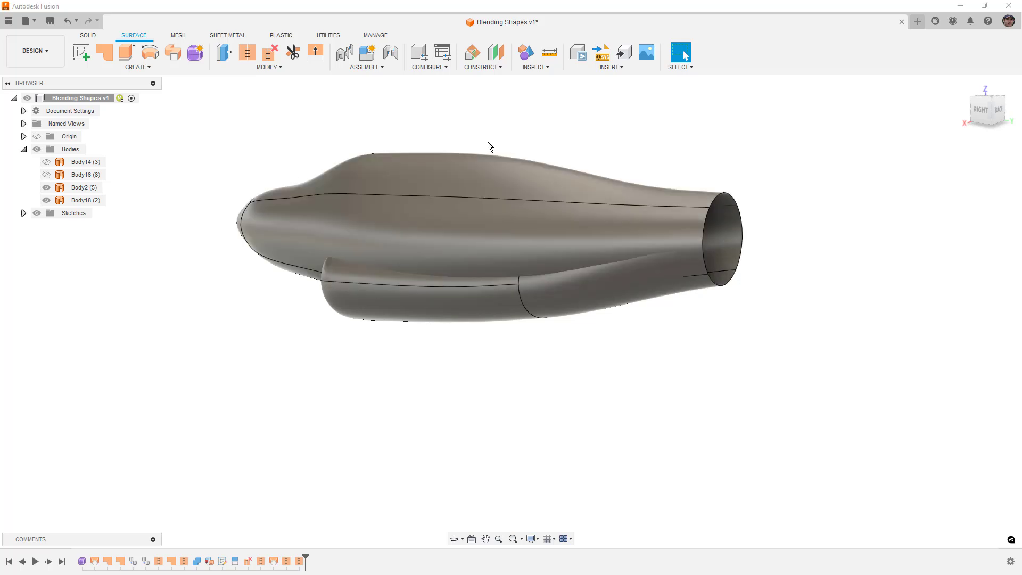
middle_click_drag(395, 132, 472, 120, "shift")
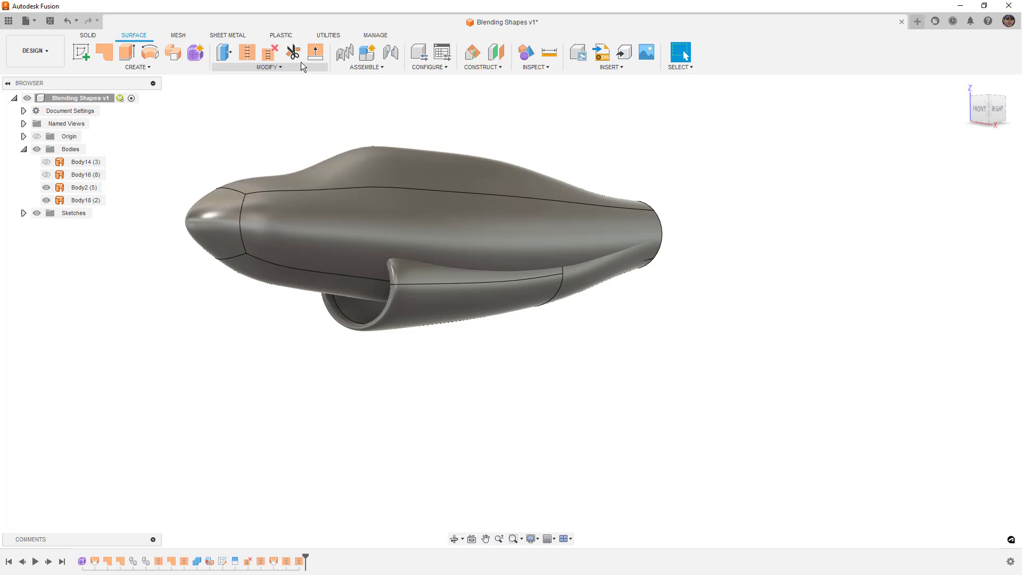
left_click(104, 52)
Step: Patch the tube's circular front edge as Body19 and stitch it with Body18 into Body20
left_click(396, 323)
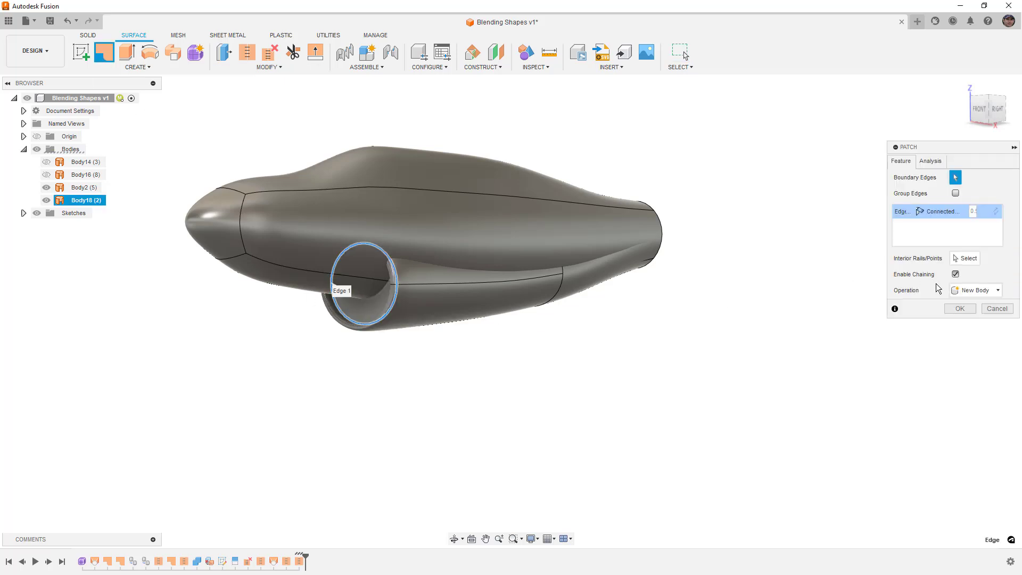
left_click(960, 308)
left_click(247, 51)
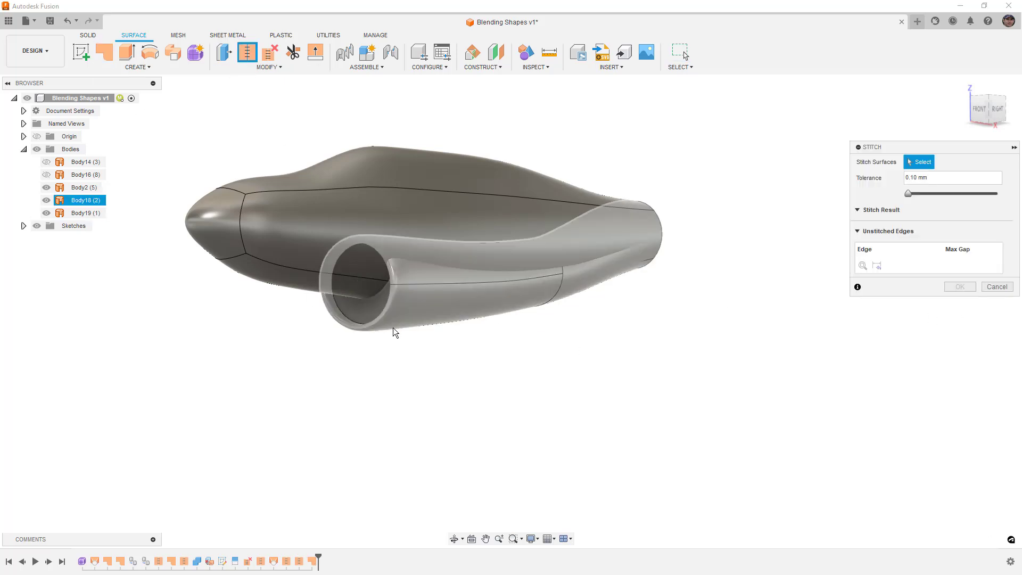
left_click(381, 317)
left_click(374, 307)
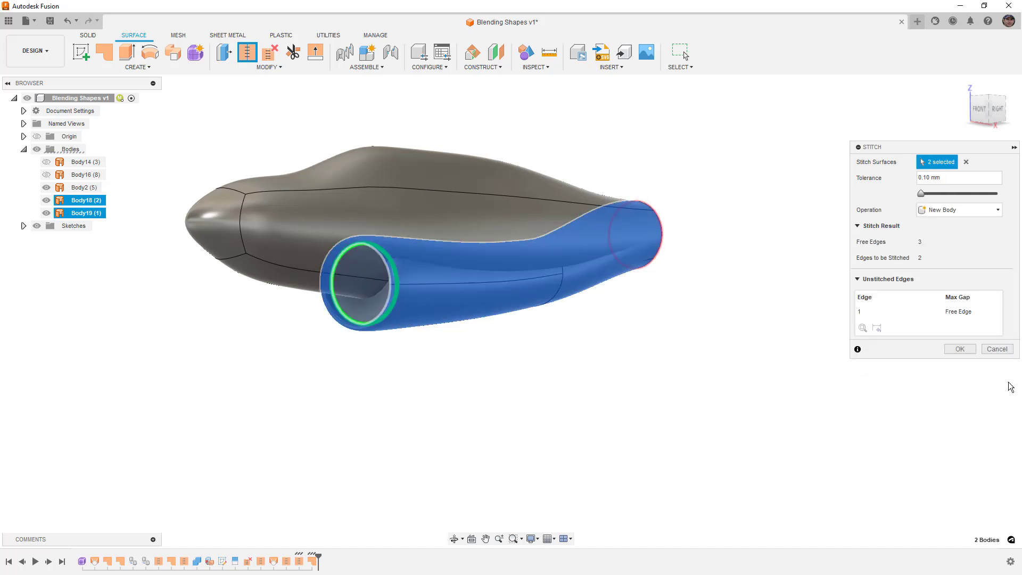
left_click(970, 351)
middle_click_drag(756, 357, 665, 358, "shift")
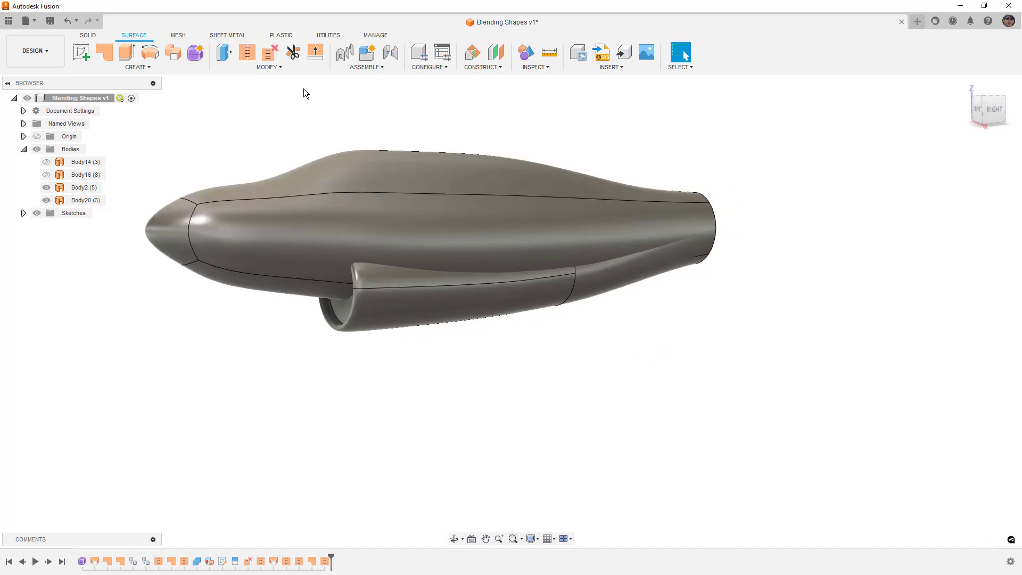
Step: Trim the Body2 fuselage face inside the tube, using Body20 as the trim tool
left_click(291, 53)
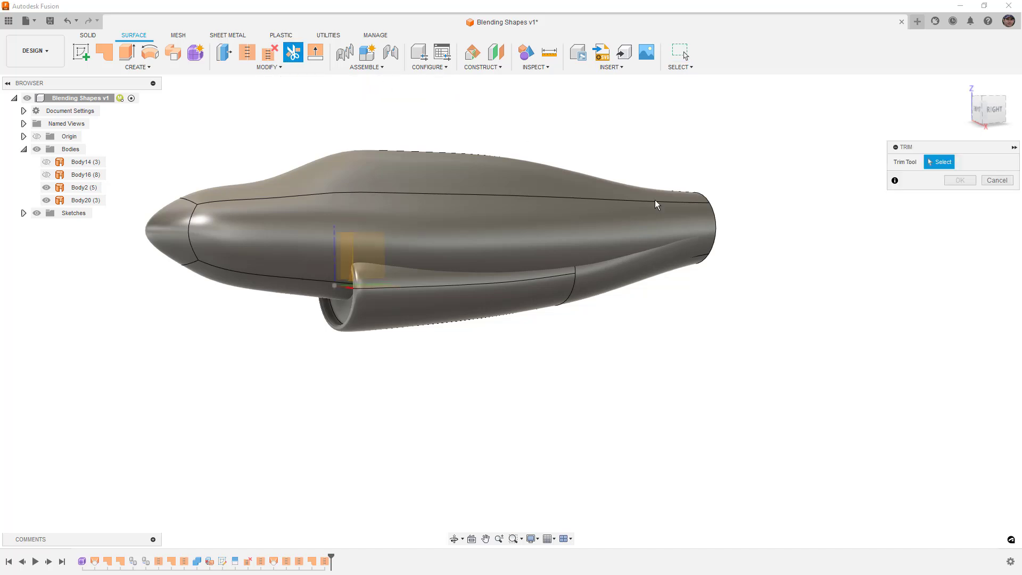
left_click(378, 314)
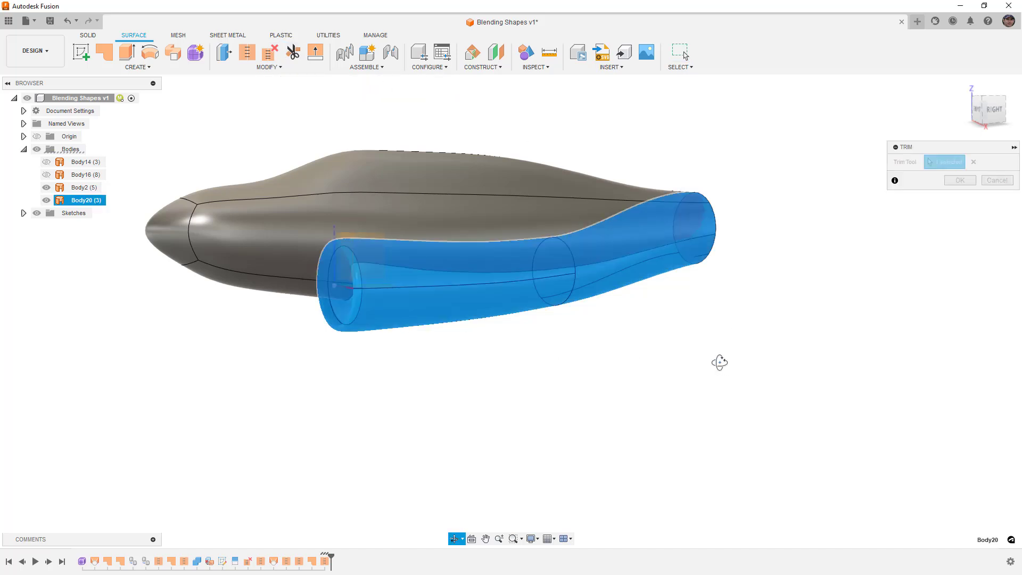
middle_click_drag(711, 358, 612, 367, "shift")
middle_click_drag(451, 245, 422, 274, "shift")
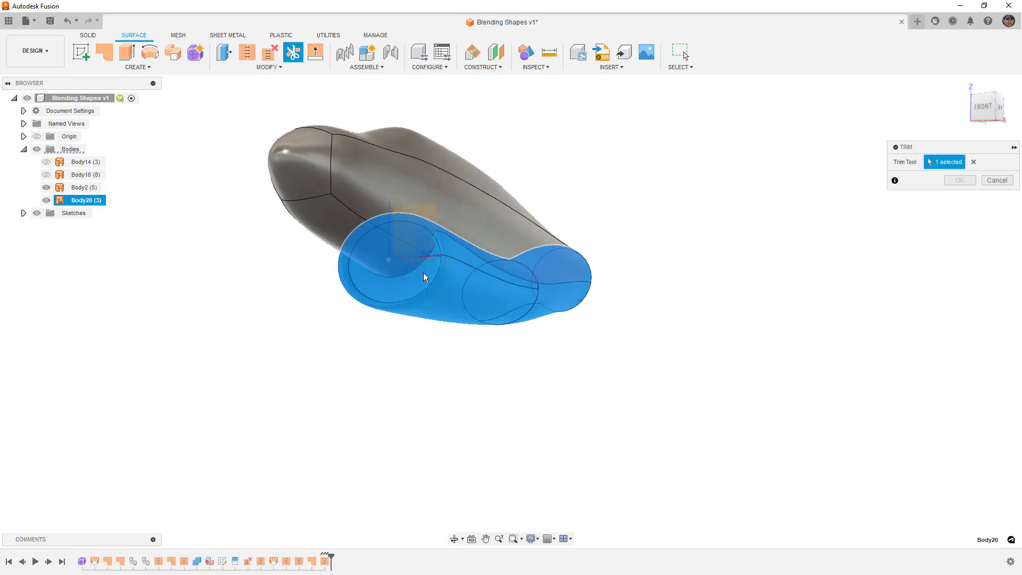
left_click(423, 273)
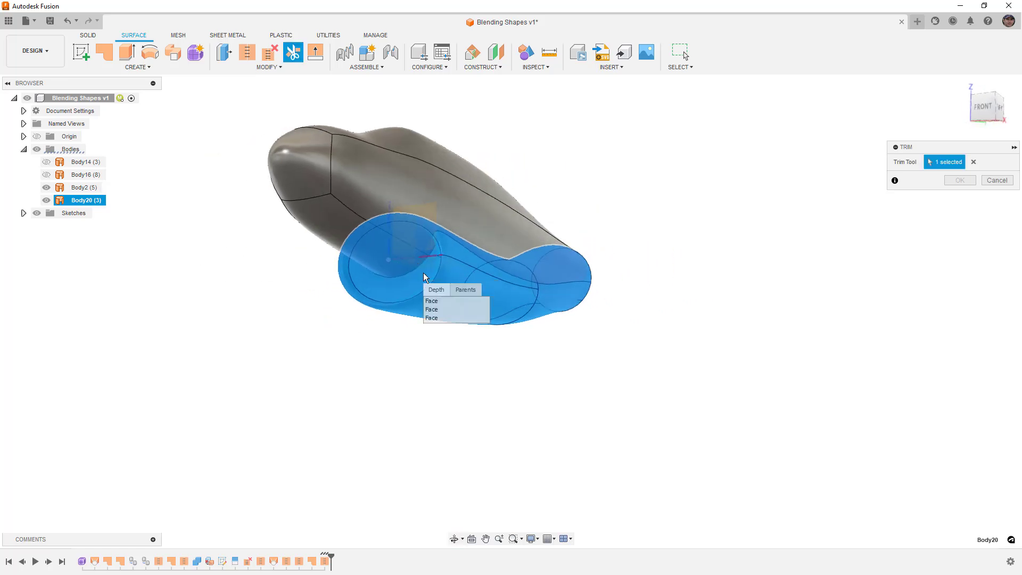
left_click(432, 301)
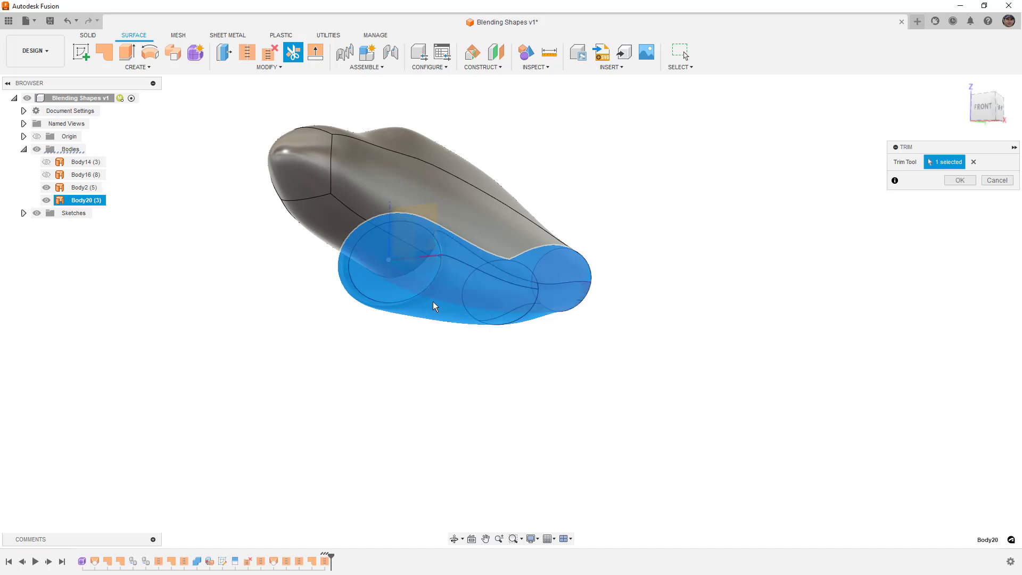
left_click(959, 180)
Step: Hide and reshow Body20 to inspect the recessed channel cut into the fuselage
middle_click_drag(849, 223, 729, 277, "shift")
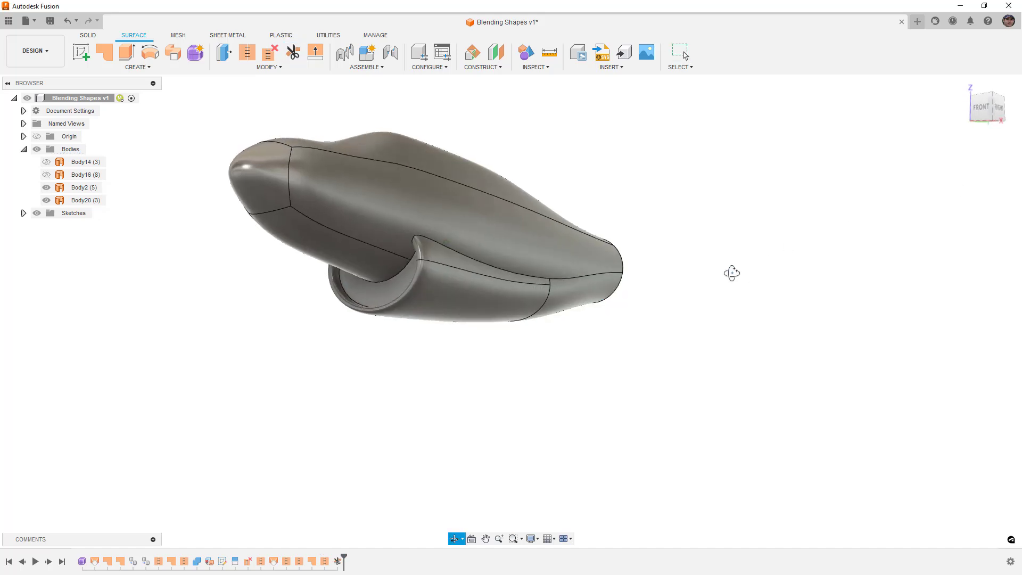
left_click(46, 200)
middle_click_drag(462, 373, 421, 330, "shift")
left_click(46, 200)
middle_click_drag(285, 291, 294, 305, "shift")
left_click(315, 158)
left_click(321, 109)
middle_click_drag(320, 109, 340, 143)
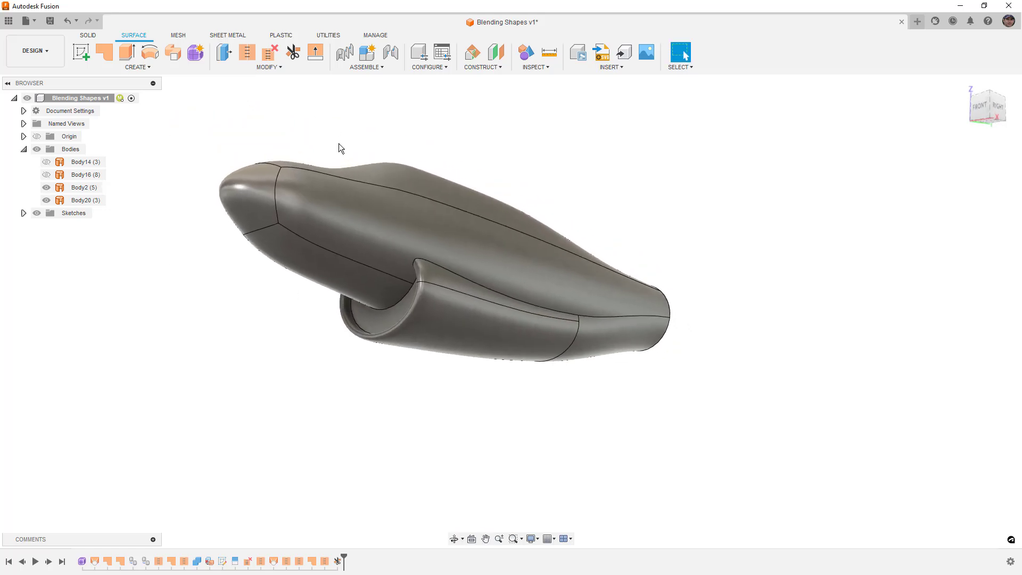
Step: Start a second trim with the Body2 fuselage as the cutting tool against the intake tube
left_click(293, 56)
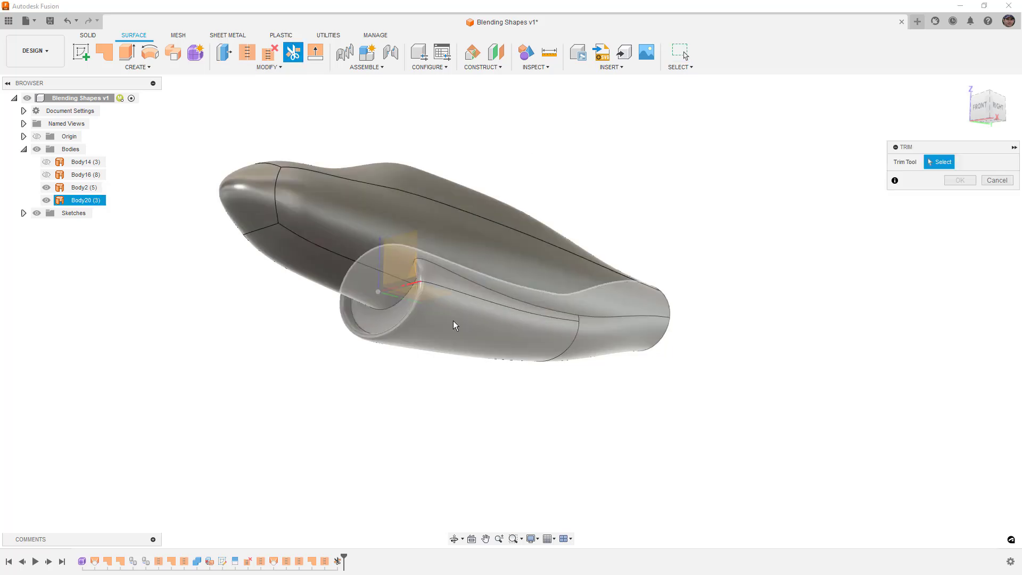
left_click(459, 254)
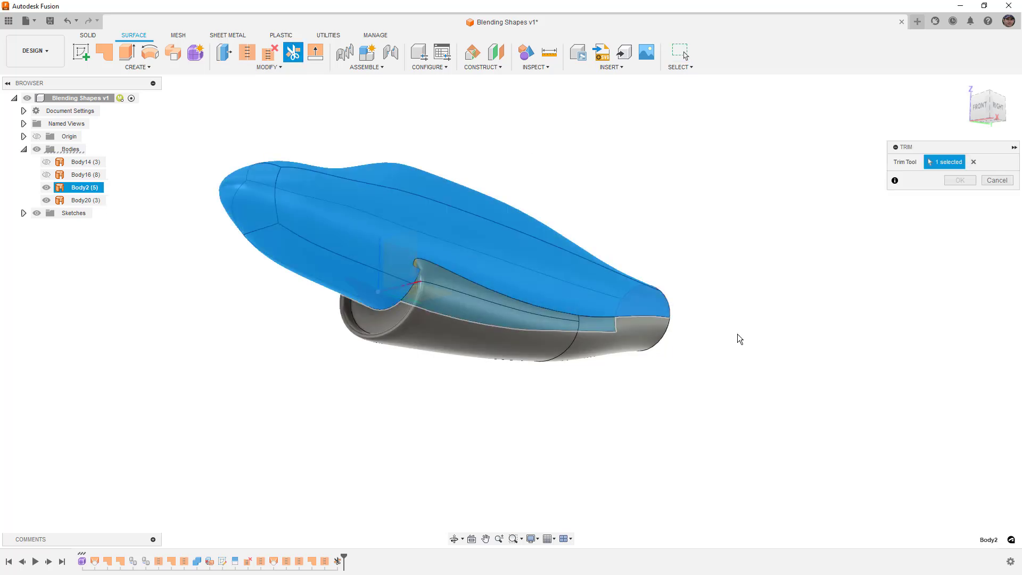
middle_click_drag(737, 337, 600, 383, "shift")
left_click(601, 345)
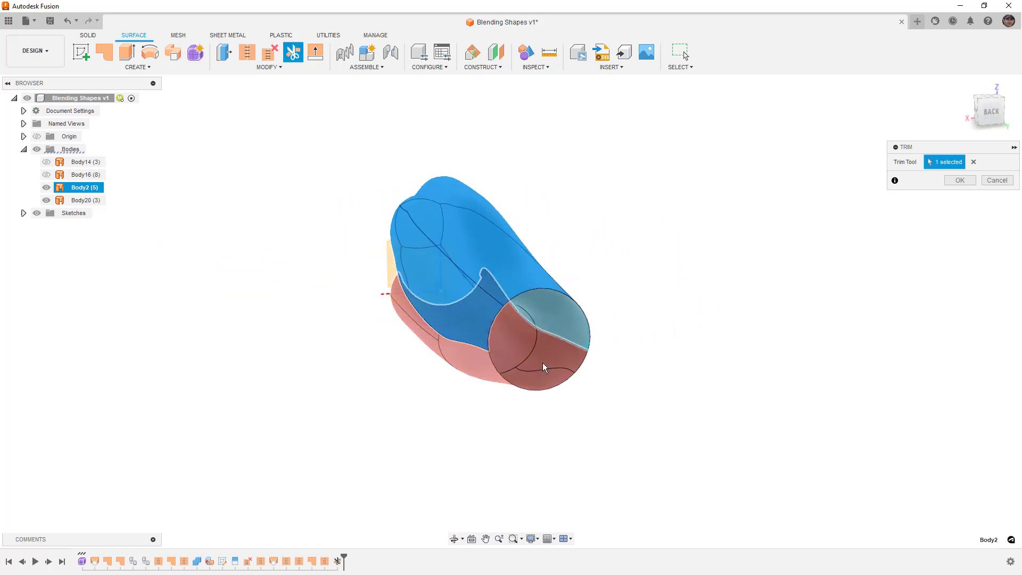
middle_click_drag(544, 362, 557, 356, "shift")
middle_click_drag(488, 265, 551, 302, "shift")
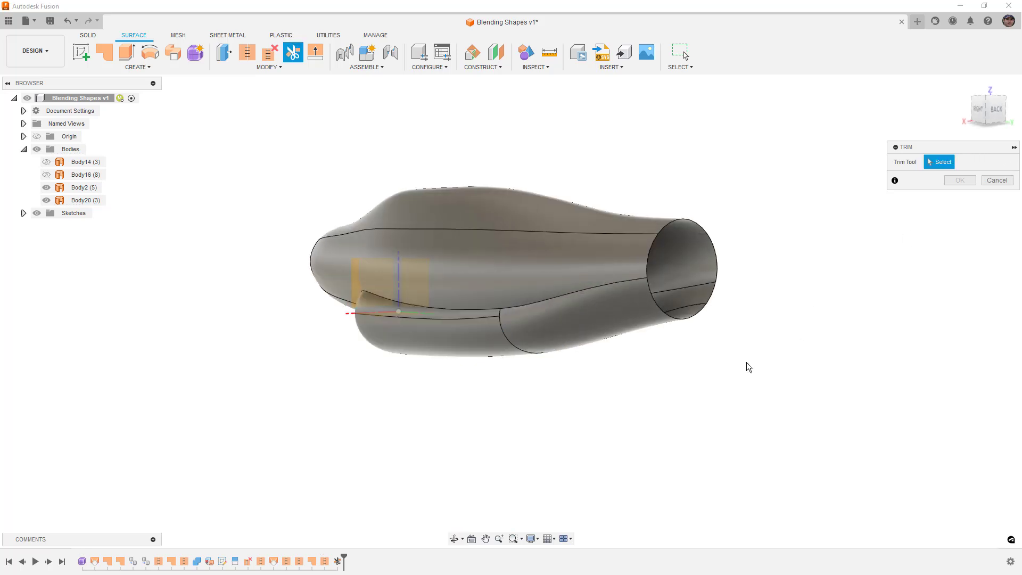
middle_click_drag(744, 360, 841, 358, "shift")
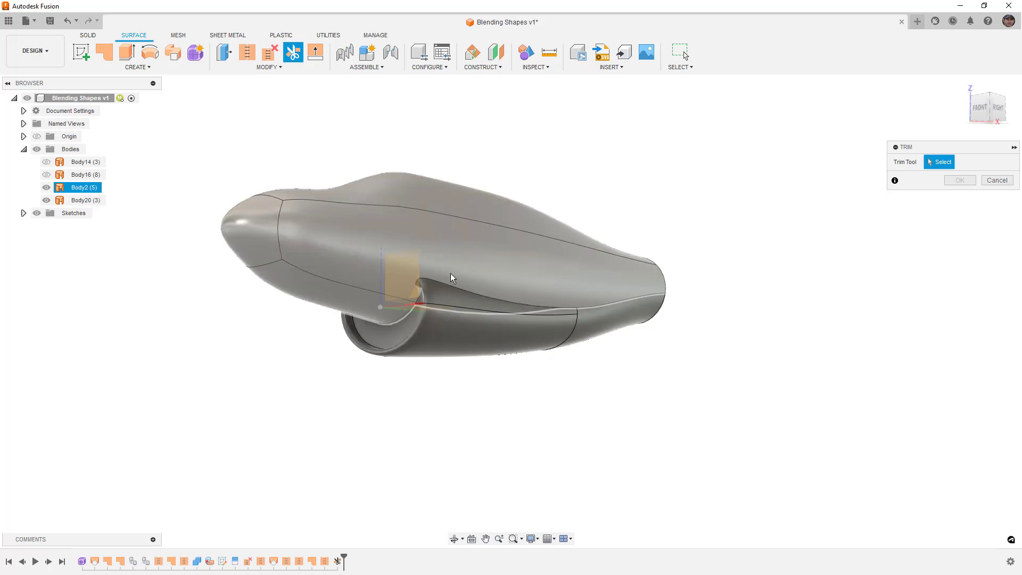
left_click(476, 258)
middle_click_drag(475, 258, 576, 358, "shift")
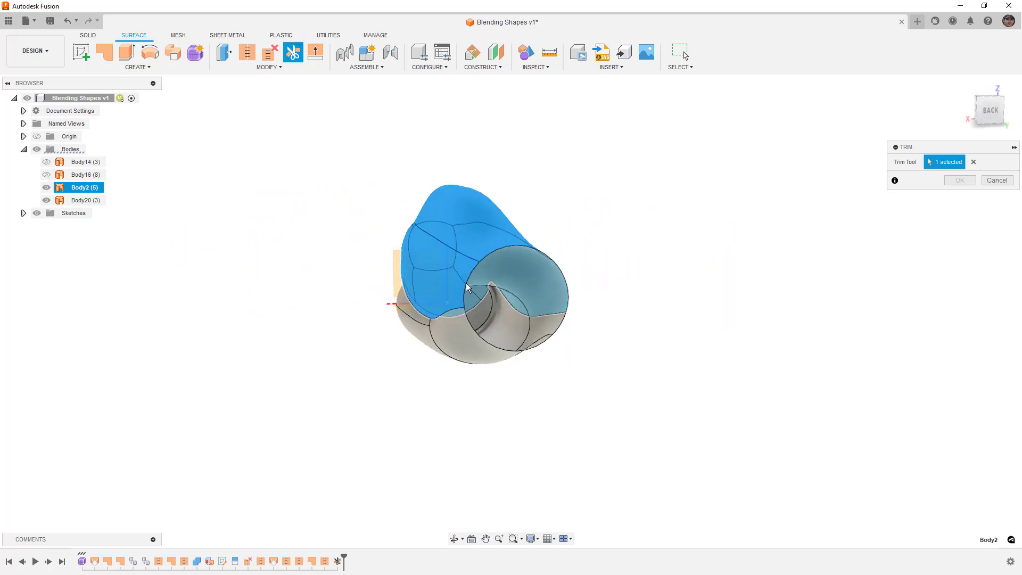
left_click(513, 279)
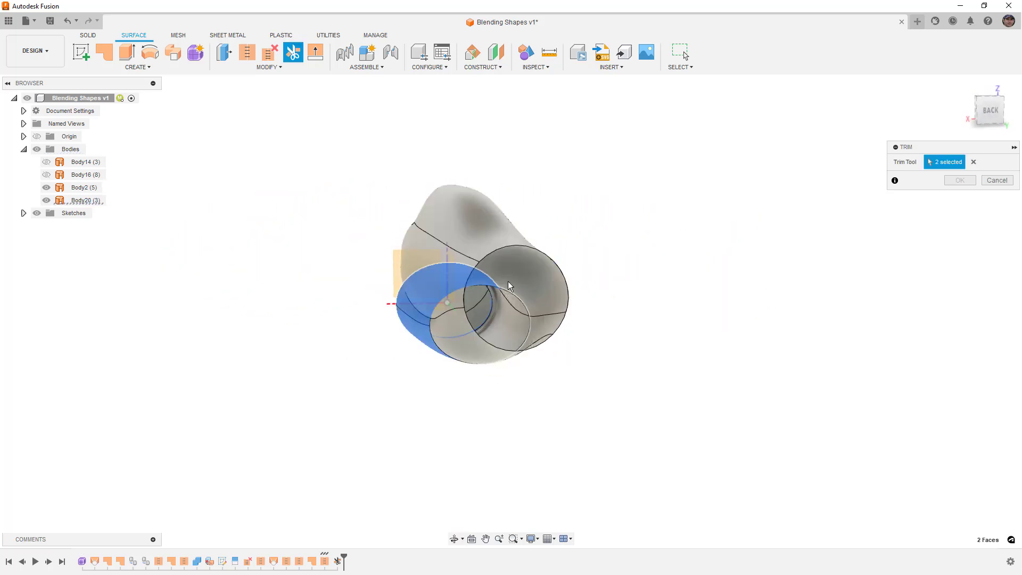
left_click(974, 162)
Step: Reselect the fuselage as tool, pick the inner face inside the circle, and apply the trim
middle_click_drag(685, 311, 737, 304, "shift")
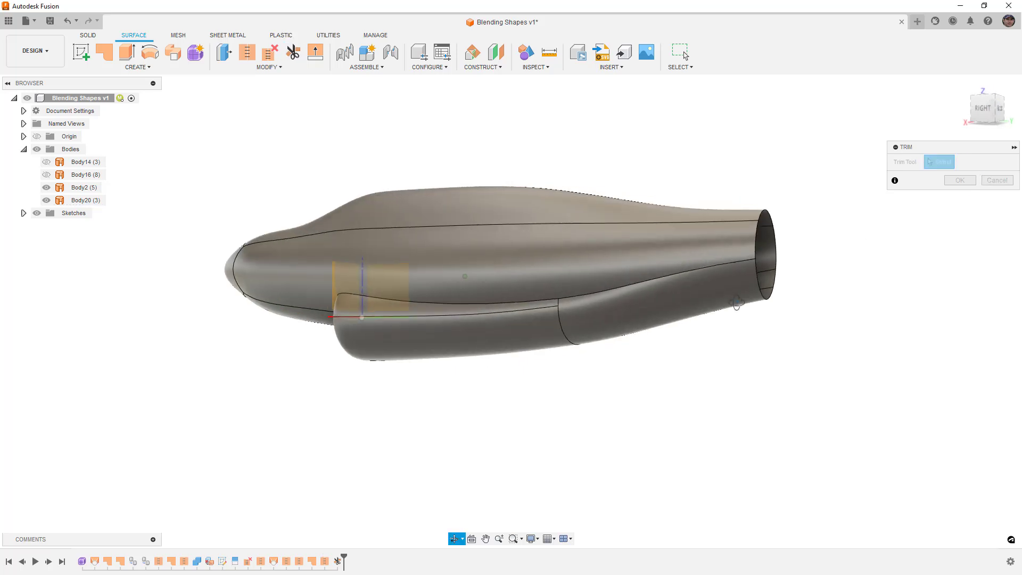
left_click(408, 243)
middle_click_drag(631, 342, 559, 285, "shift")
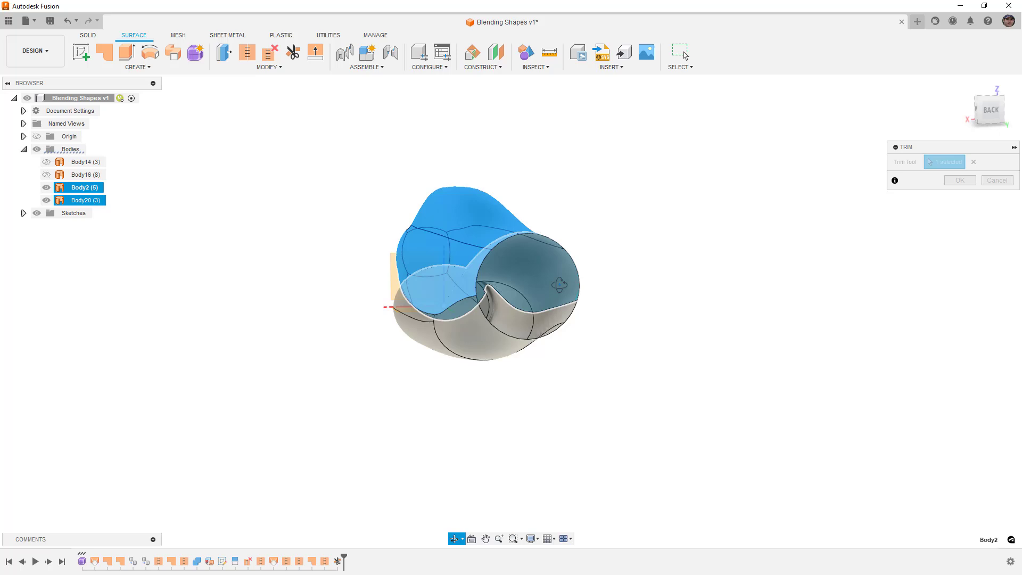
left_click(502, 270)
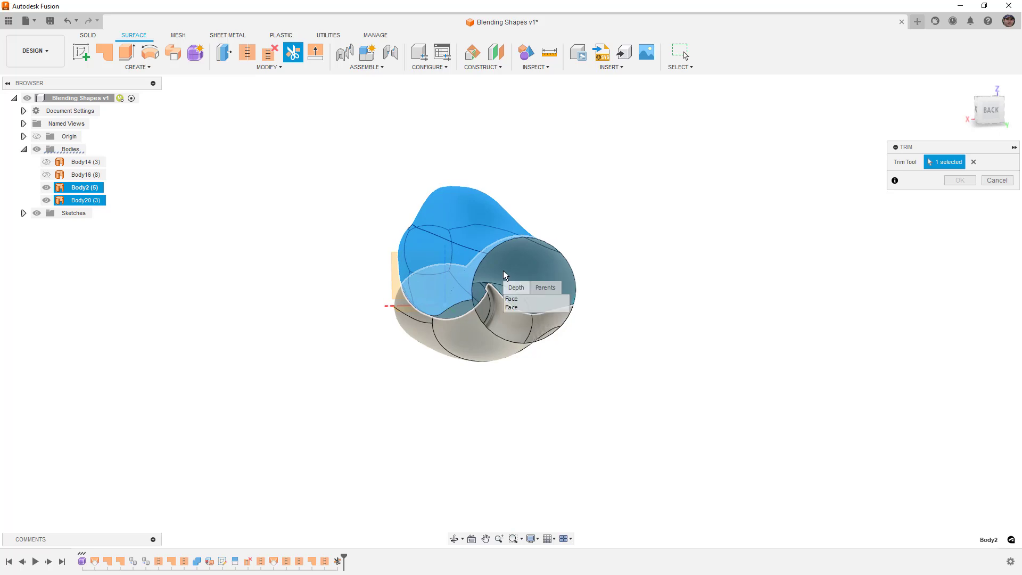
left_click(516, 306)
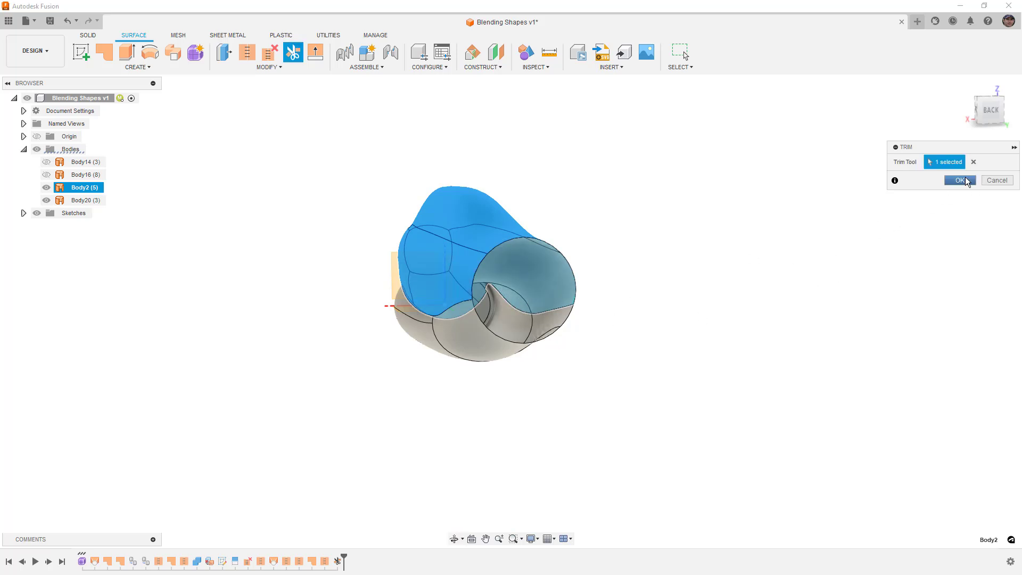
left_click(528, 265)
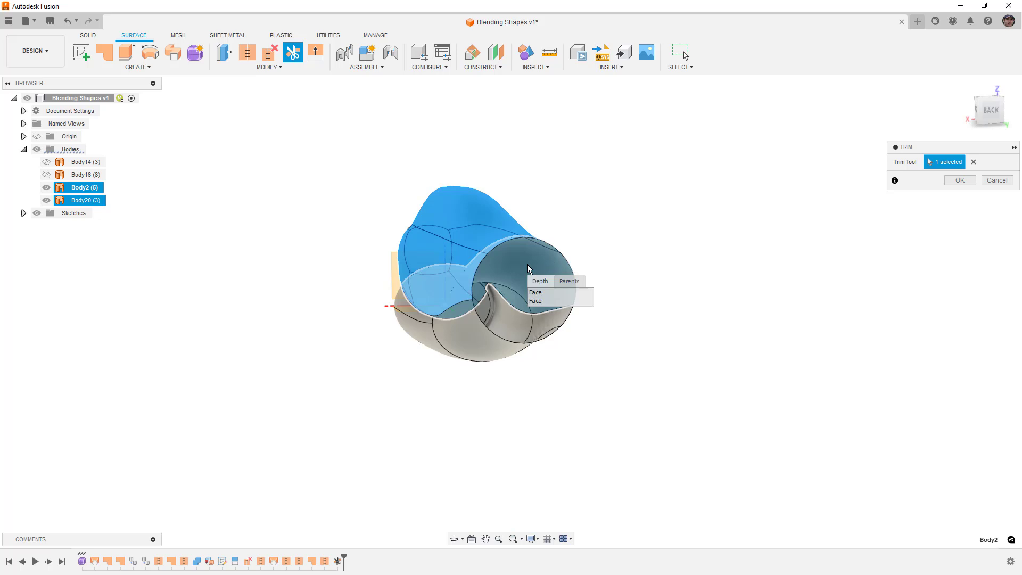
left_click(534, 301)
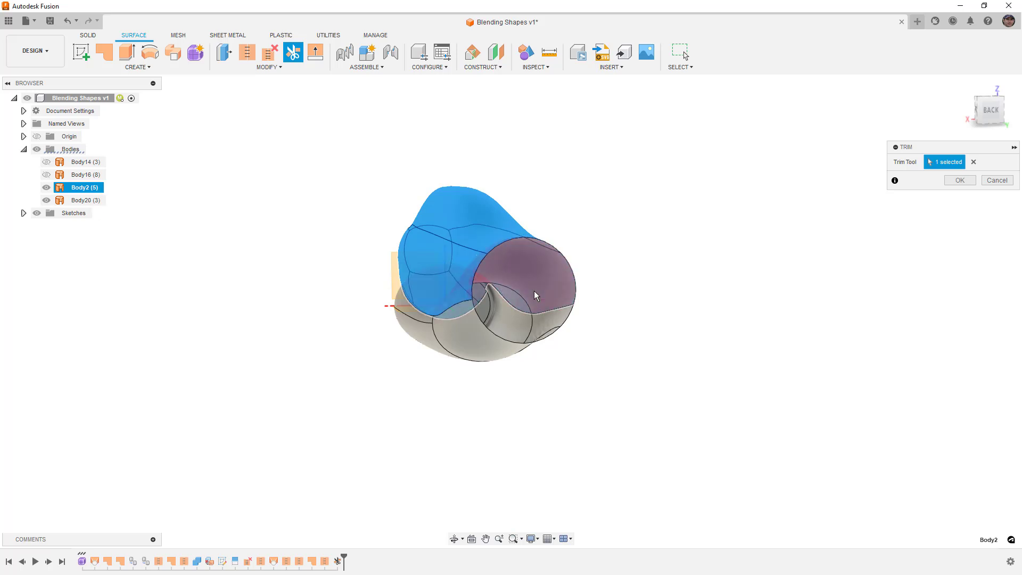
left_click(959, 180)
mouse_move(702, 302)
middle_mouse_down("shift")
mouse_move(676, 303)
mouse_move(686, 302)
middle_mouse_up("shift")
Step: Stitch Body2 and Body20 into the single ten-face surface body Body21
left_click(247, 51)
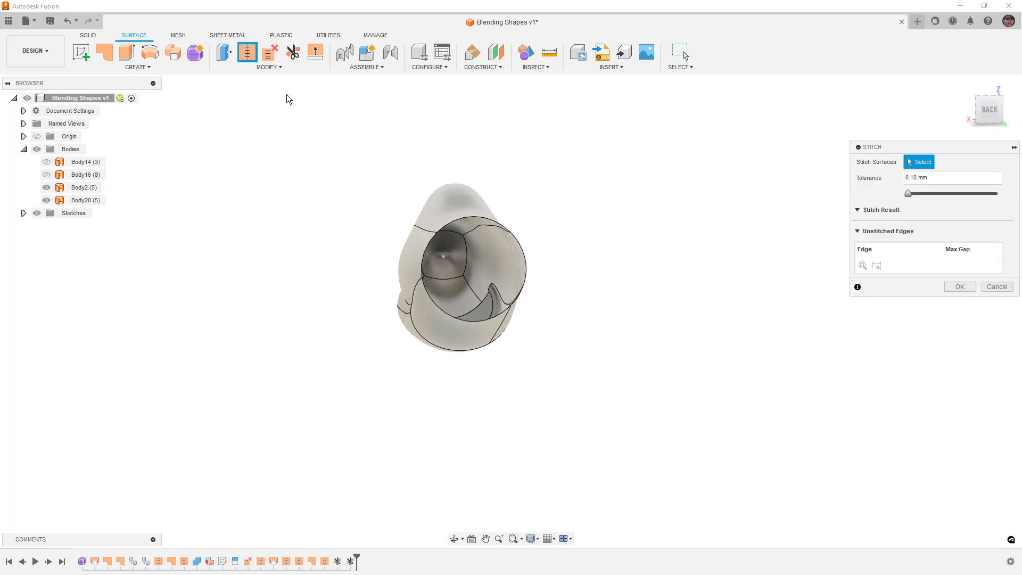
left_click(471, 241)
left_click(478, 312)
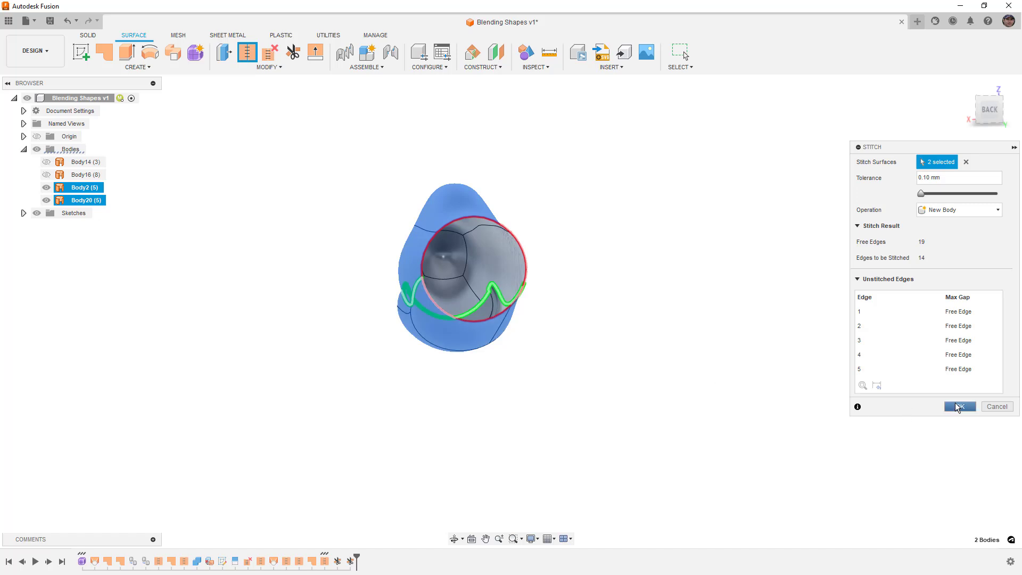
left_click(956, 406)
middle_click_drag(631, 357, 550, 317, "shift")
scroll(752, 288, "up", 3)
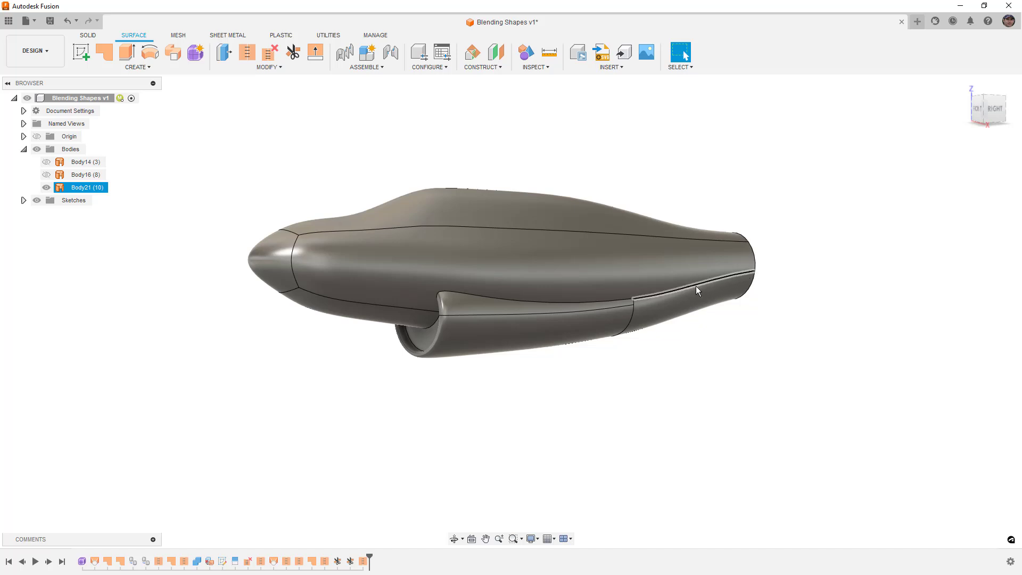
left_click(289, 126)
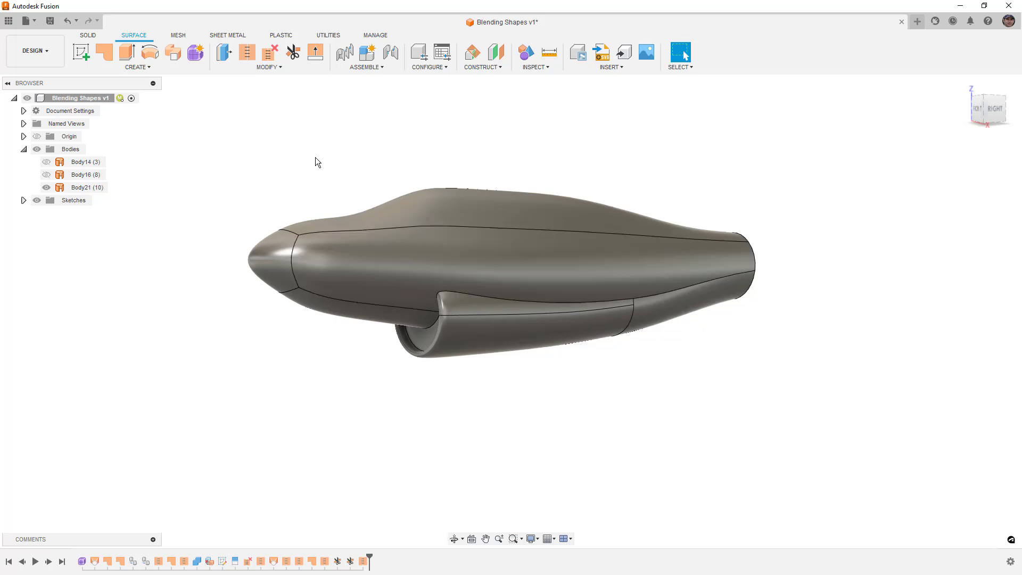
Step: Start a fillet on the intake runner's top edge with a 5 mm radius
left_click(261, 68)
left_click(241, 91)
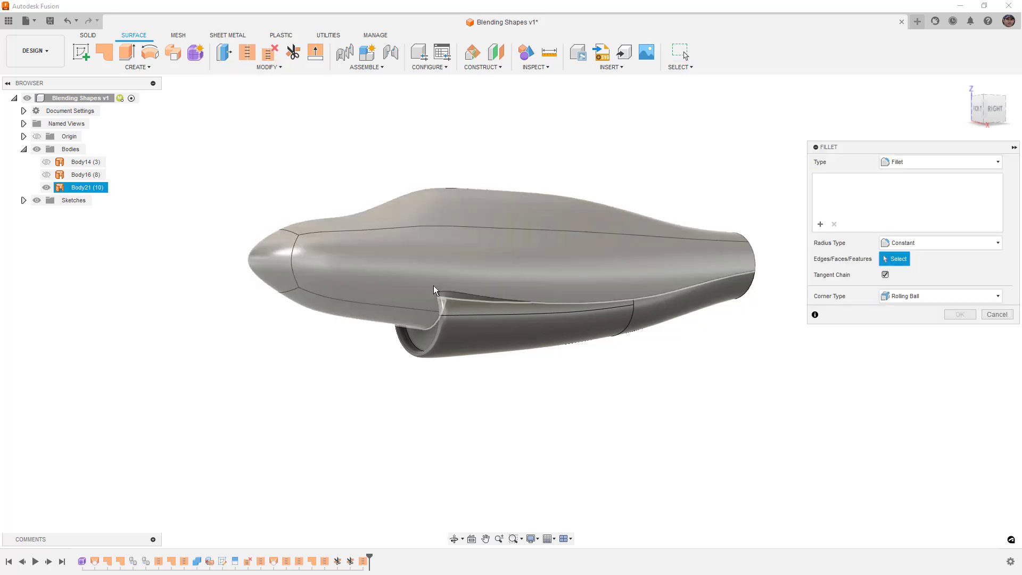
left_click(459, 293)
scroll(356, 335, "up", 3)
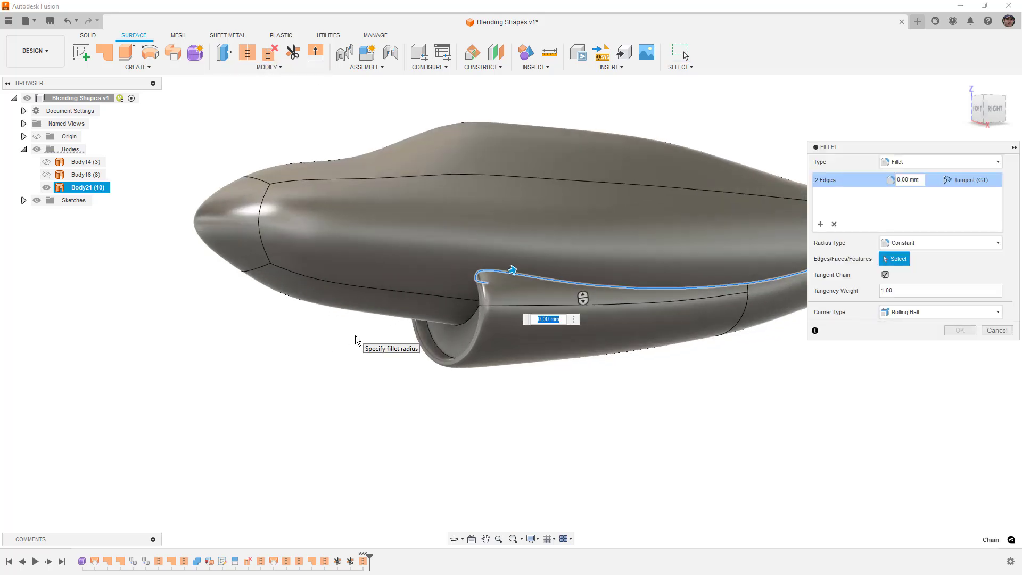
type("1")
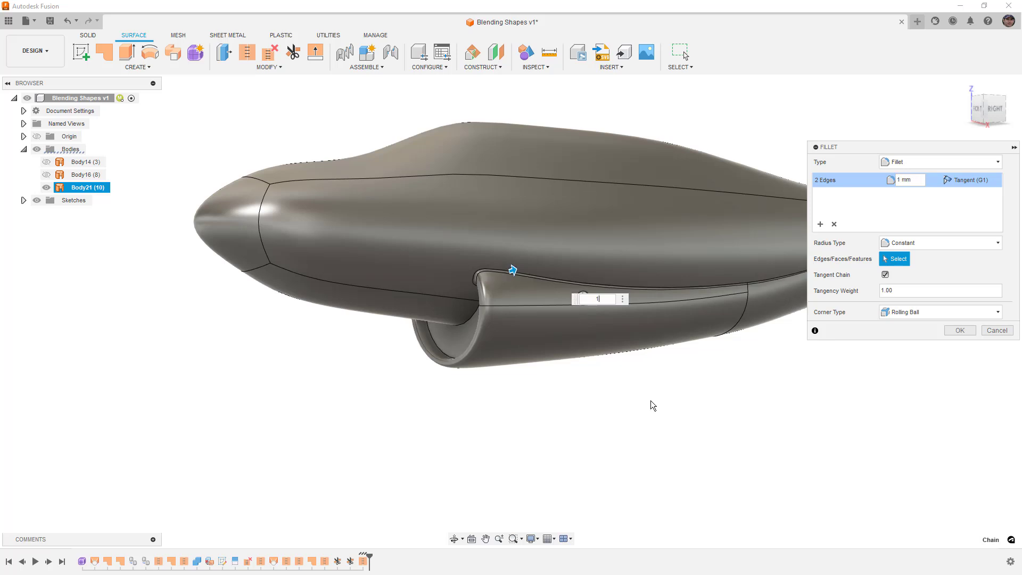
middle_click_drag(652, 398, 465, 414)
scroll(300, 314, "up", 2)
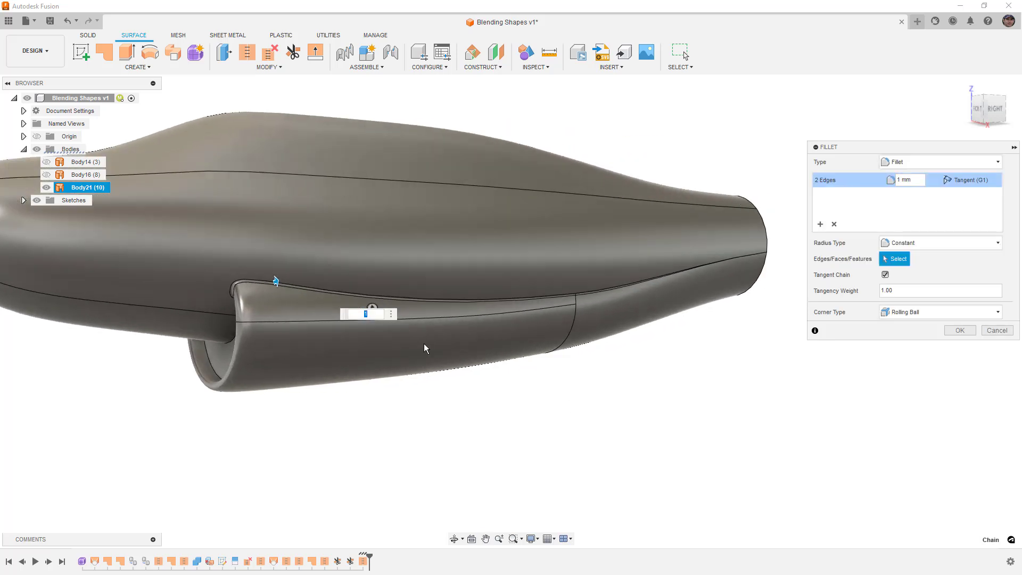
type("5")
key("Return")
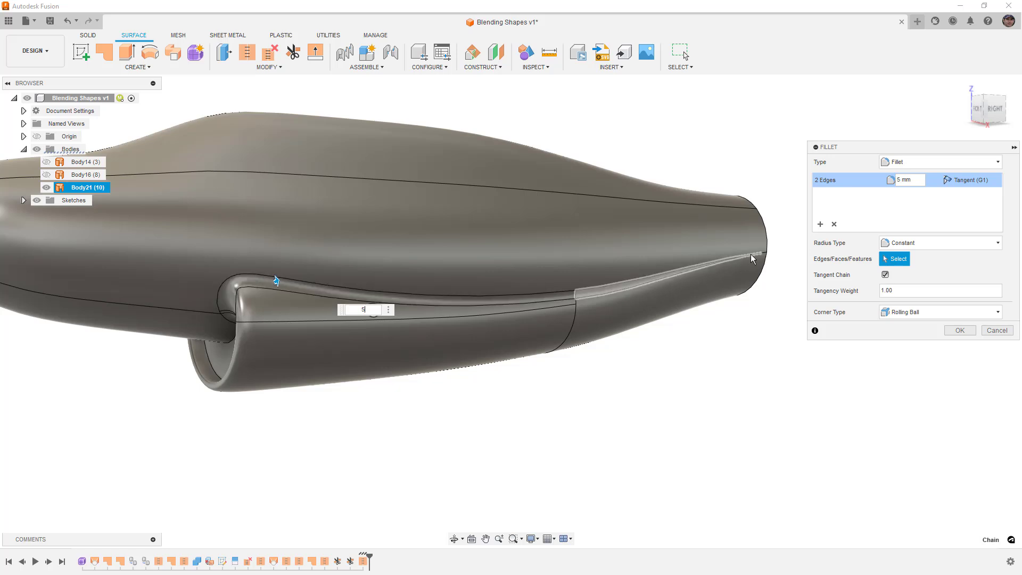
Step: Add the edge chain on the other side and apply the 5 mm fillet
scroll(764, 256, "down", 6)
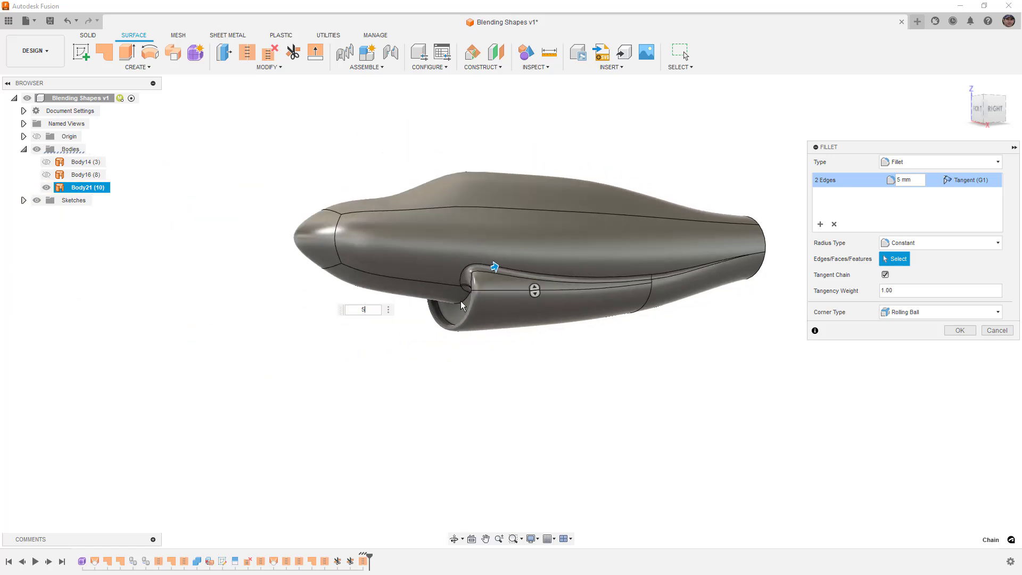
middle_click_drag(461, 302, 530, 269, "shift")
left_click(524, 270)
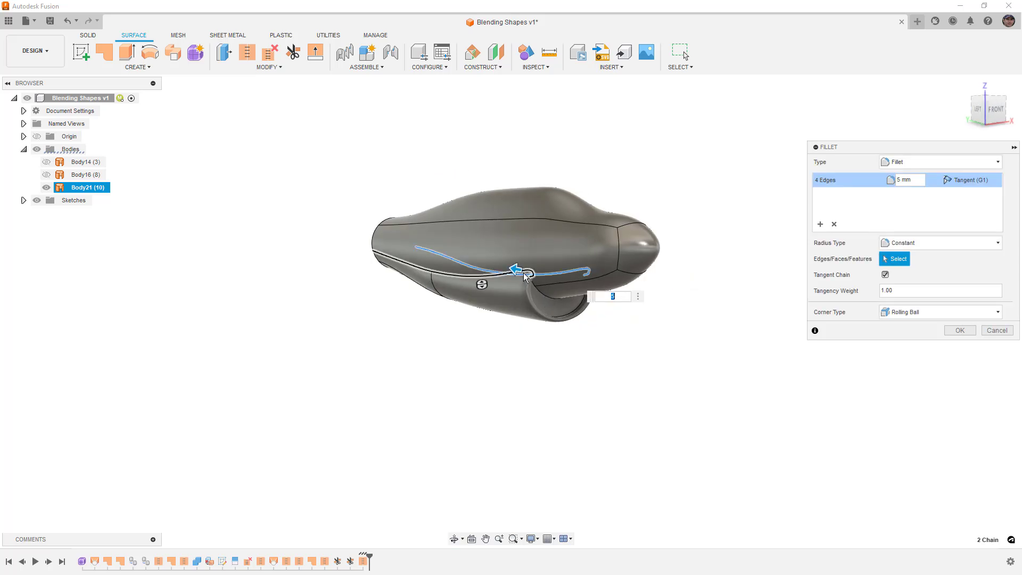
left_click(959, 330)
middle_click_drag(753, 327, 649, 321, "shift")
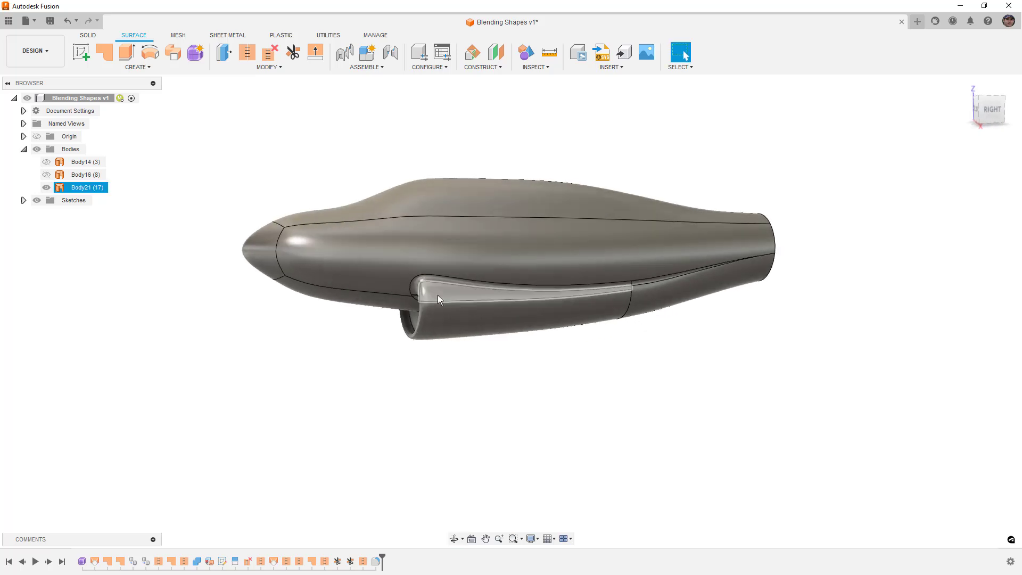
left_click(989, 109)
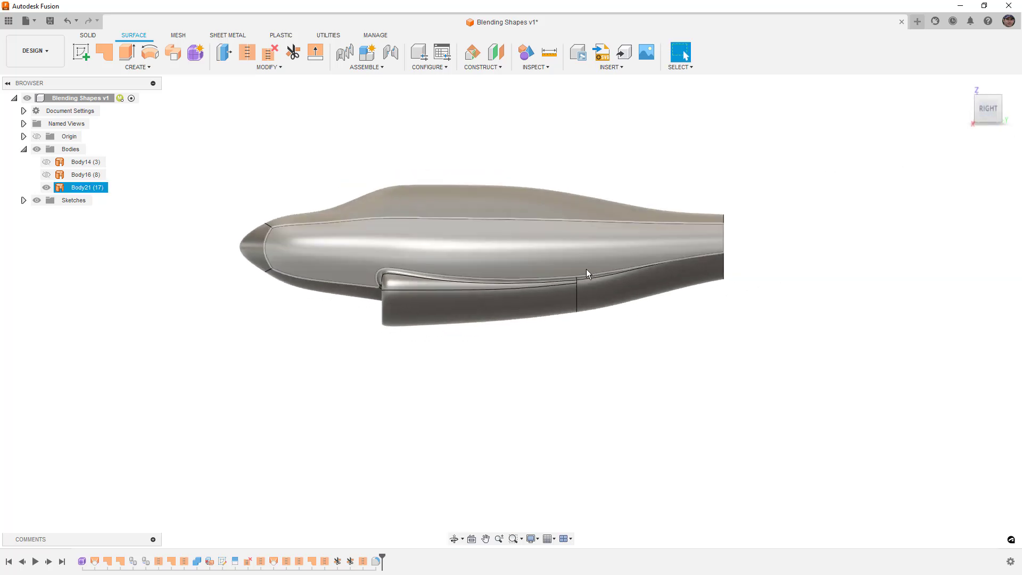
left_click(732, 256)
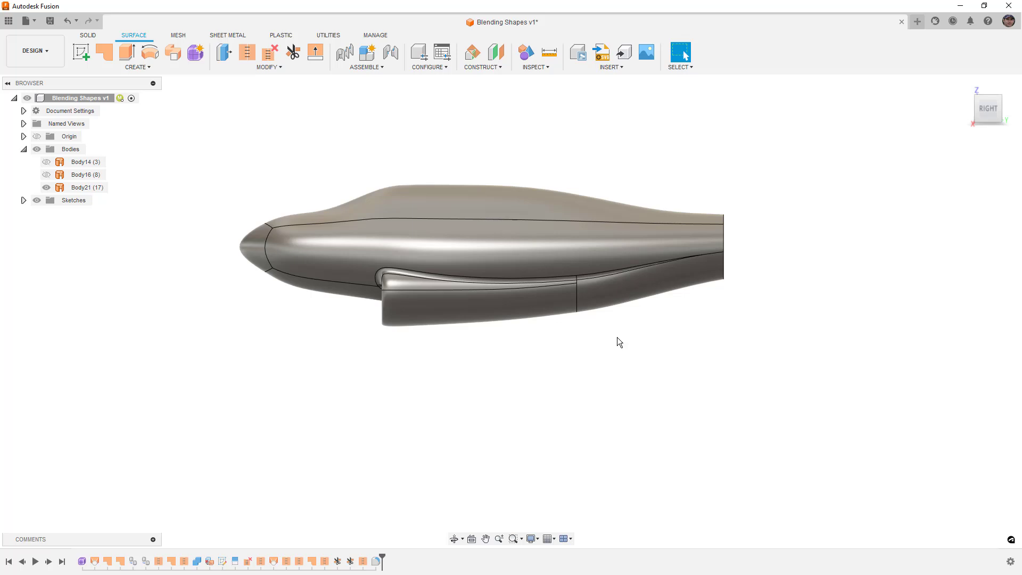
double_click(363, 561)
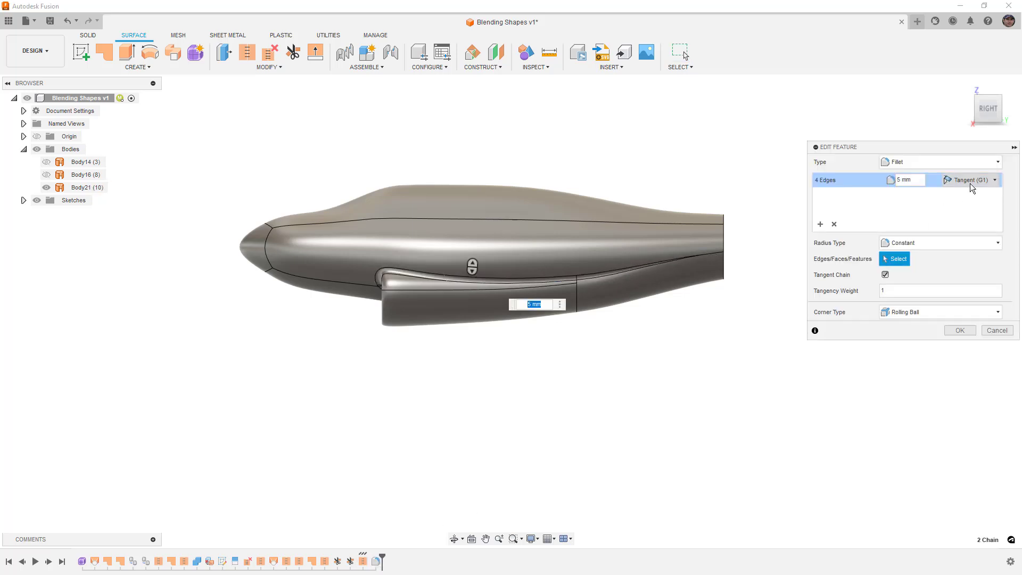
left_click(970, 183)
left_click(971, 201)
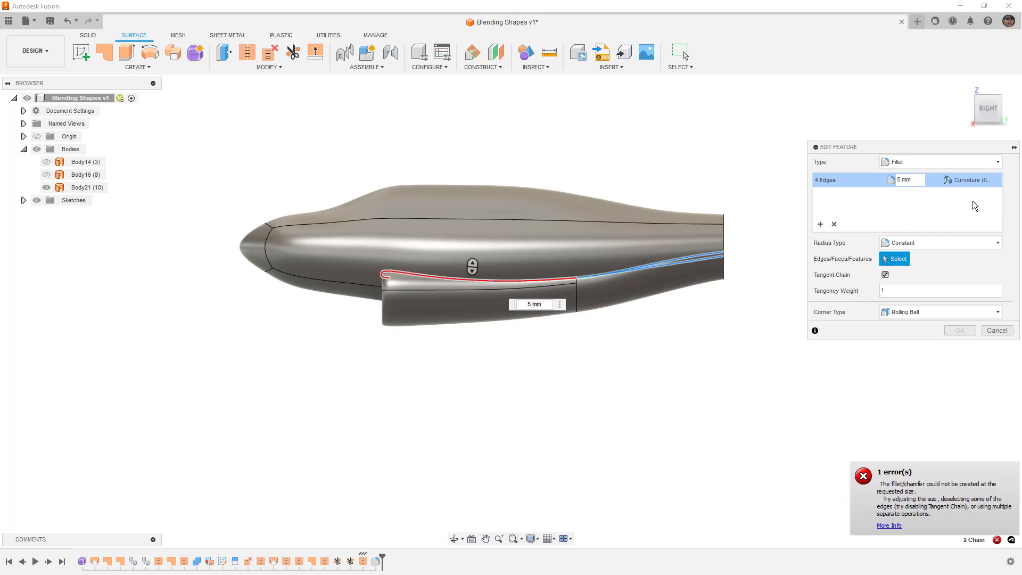
left_click(972, 183)
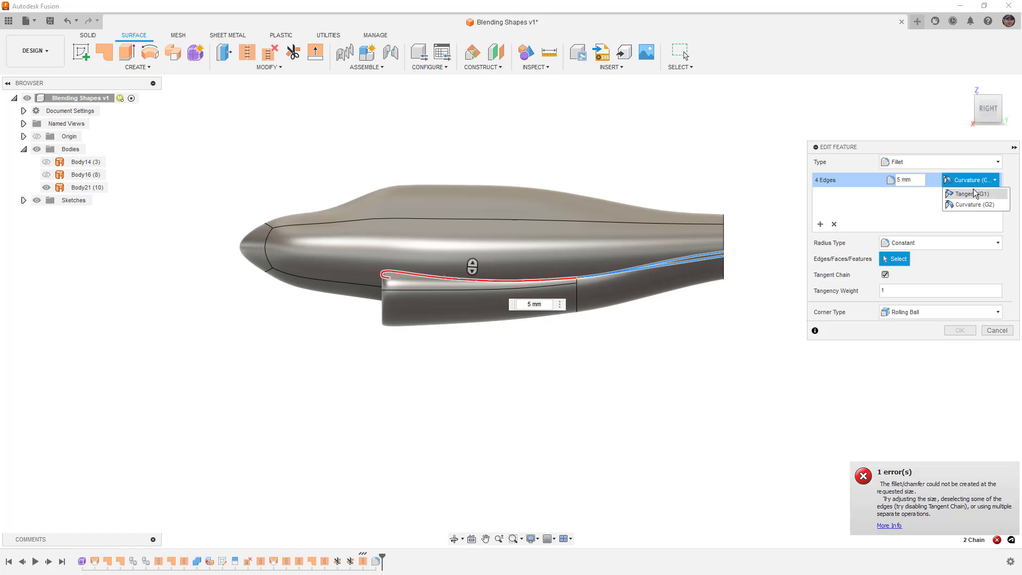
left_click(972, 190)
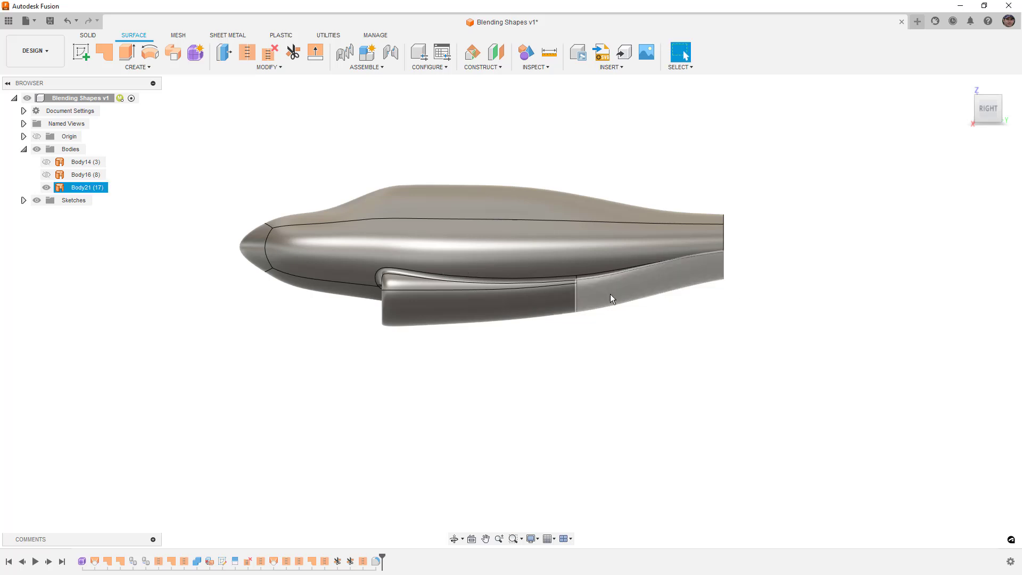
Step: Zoom in and select the two edges at the open tail end of Body21
scroll(463, 280, "up", 2)
left_click(847, 243)
scroll(830, 243, "up", 3)
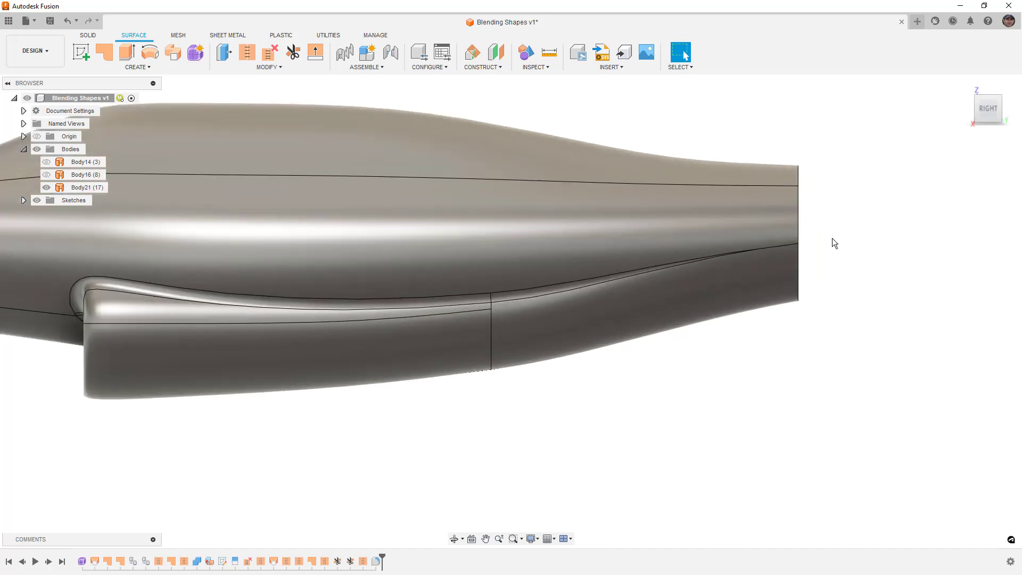
scroll(813, 244, "up", 2)
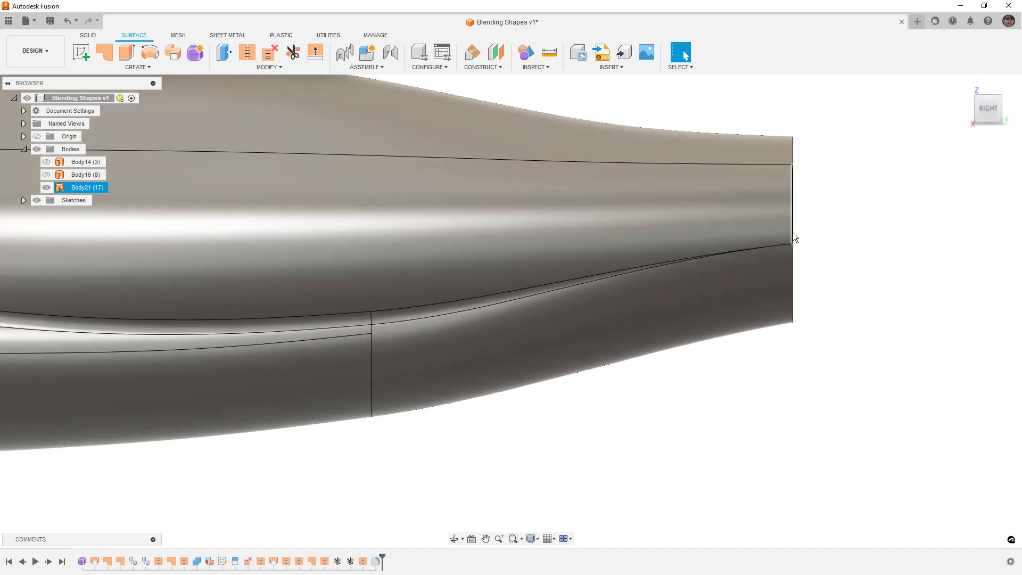
left_click(793, 232)
left_click(795, 256)
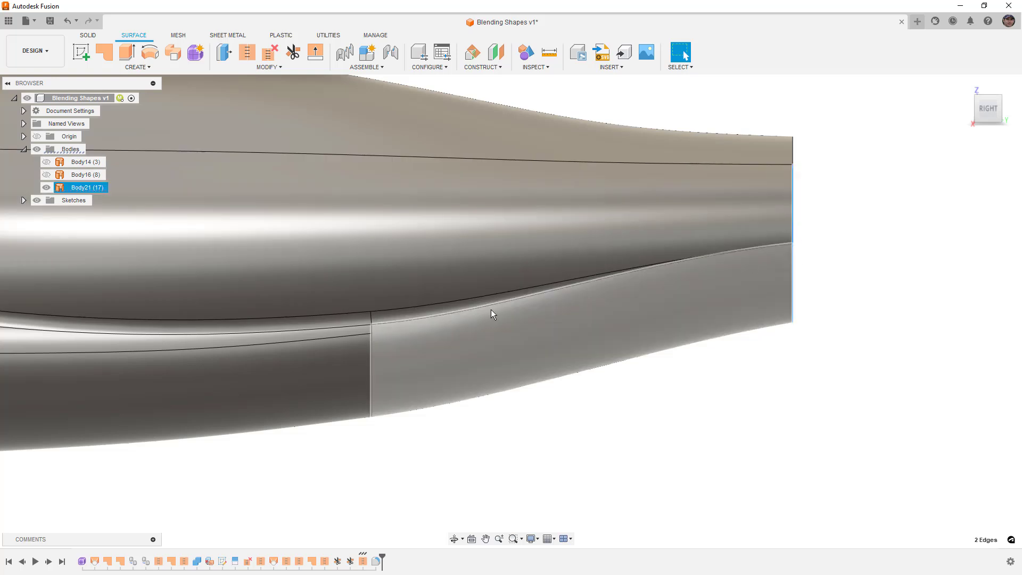
Step: Delete the crescent-shaped cap face at the front of the intake
scroll(862, 357, "down", 5)
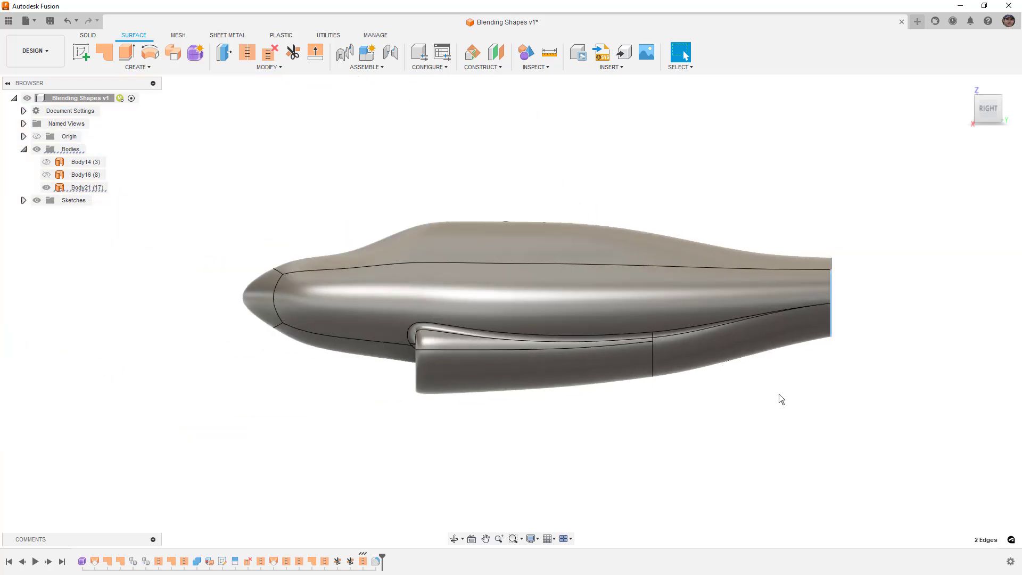
middle_click_drag(637, 435, 706, 406, "shift")
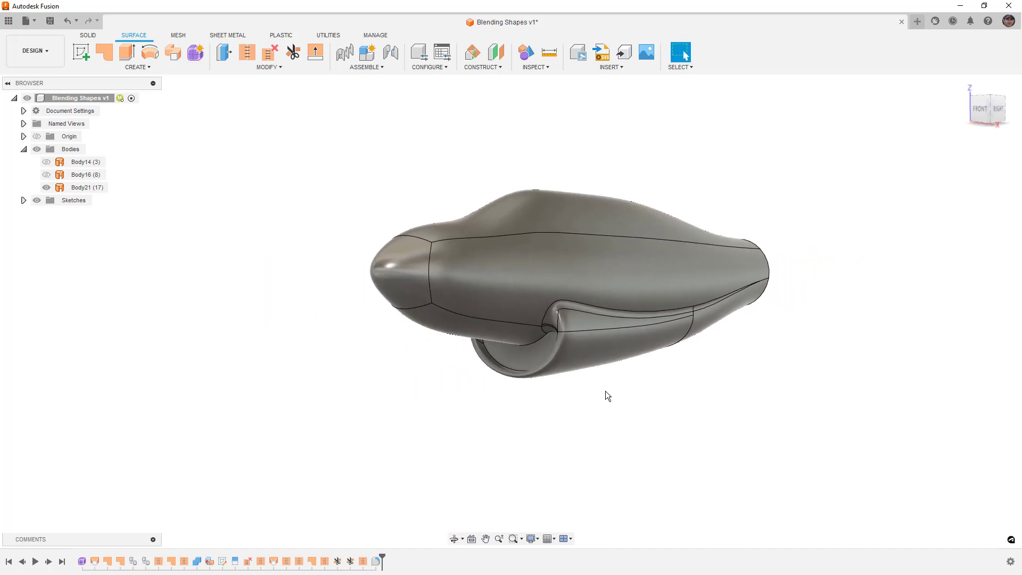
left_click(540, 351)
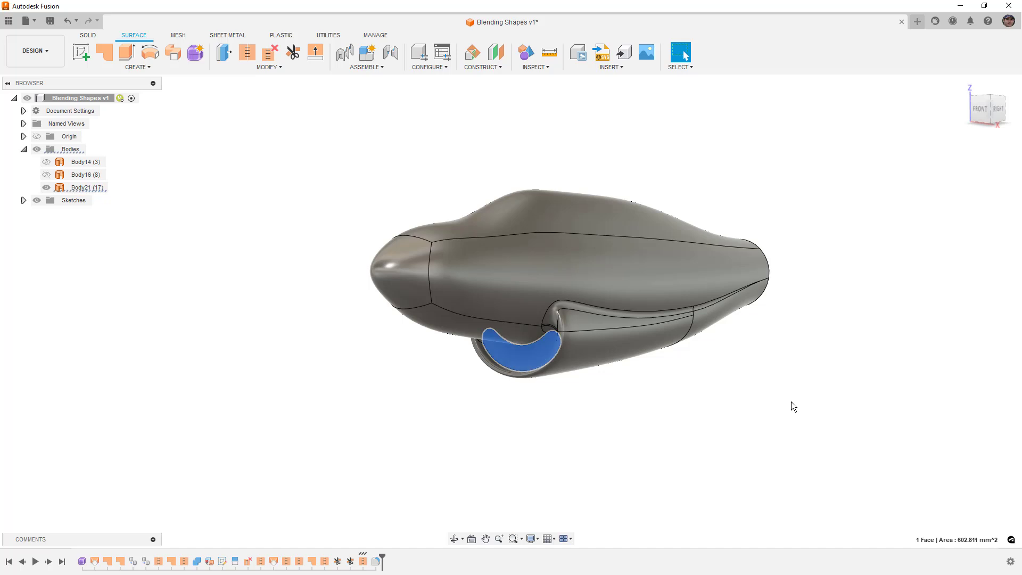
key("Delete")
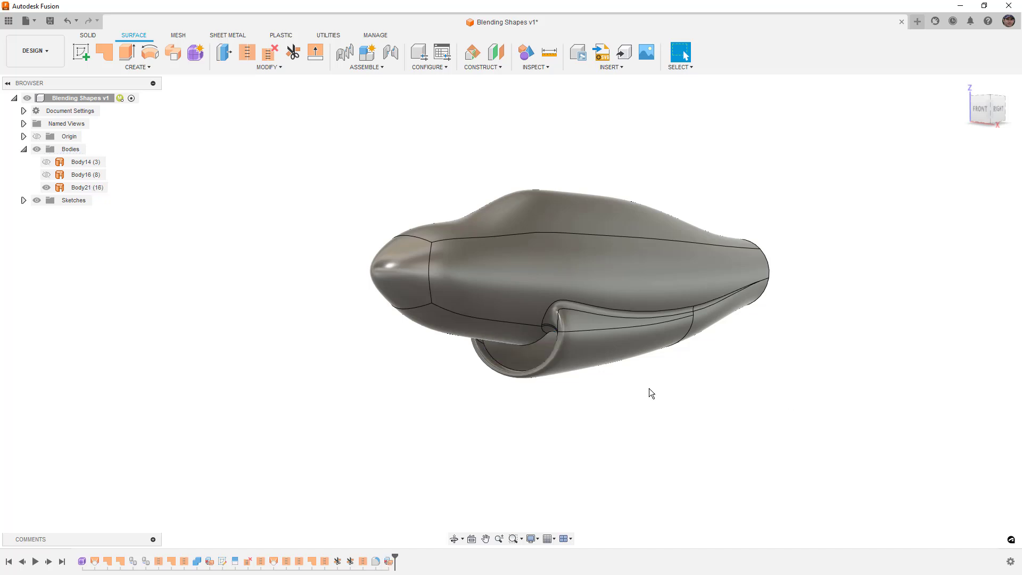
middle_click_drag(650, 389, 634, 404, "shift")
scroll(634, 405, "down", 2)
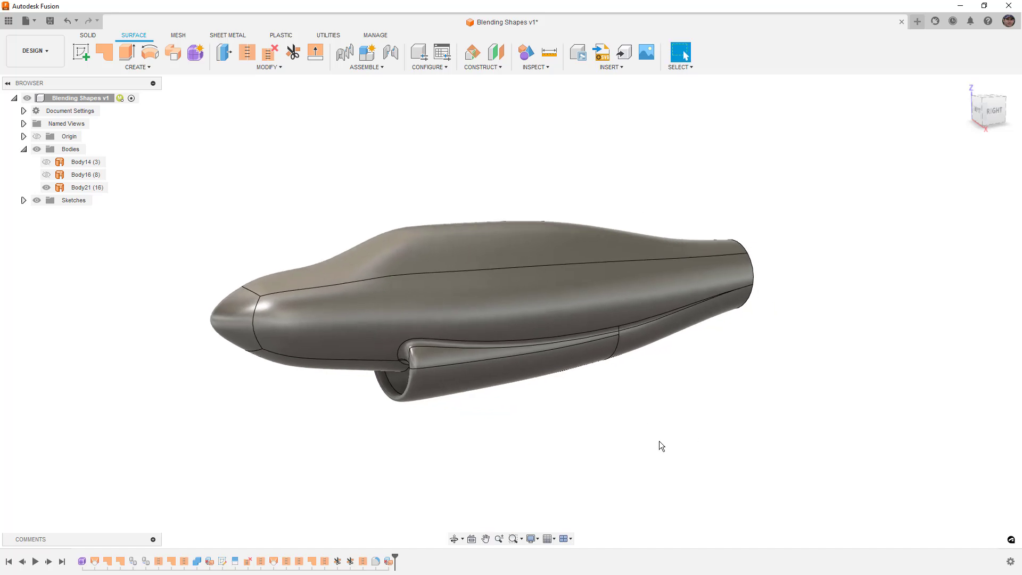